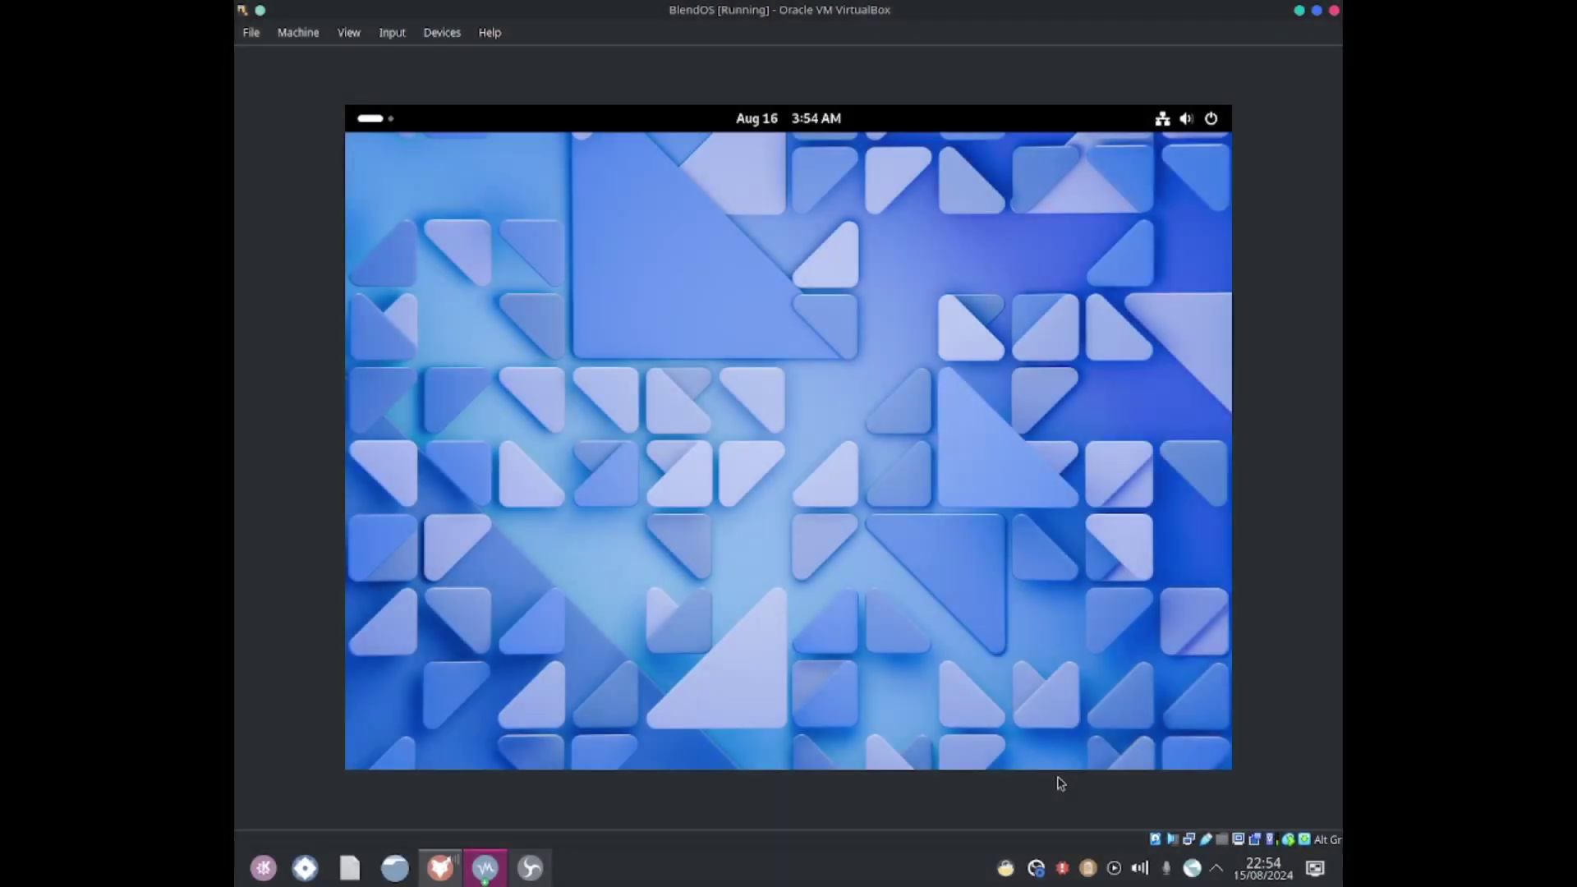
# Open the Activities overview and show the full grid of installed apps
pyautogui.click(372, 122)
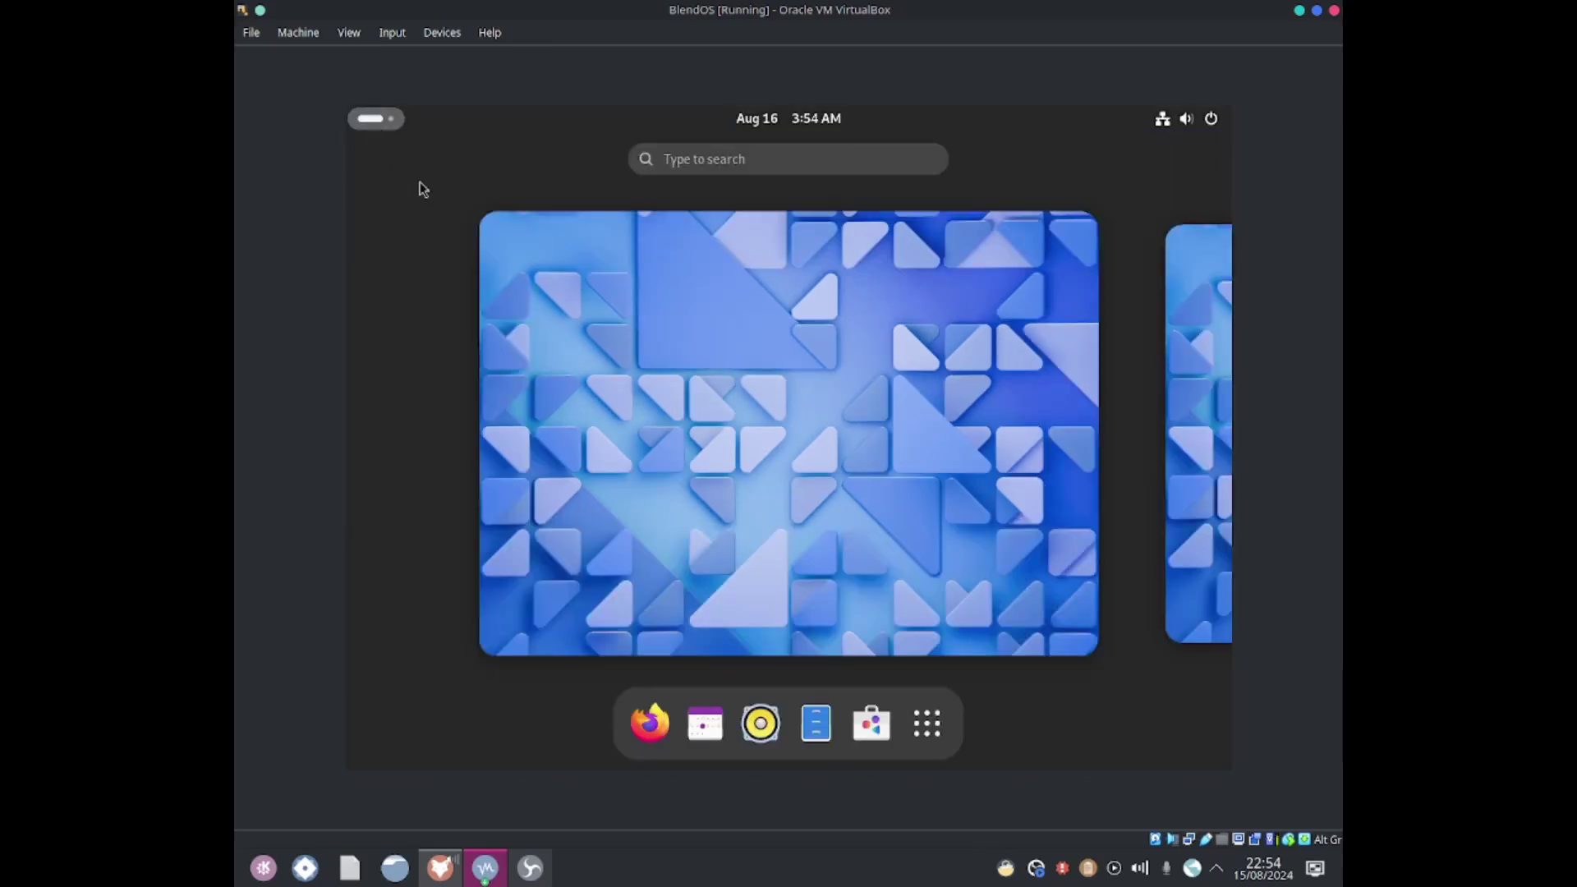
pyautogui.click(928, 725)
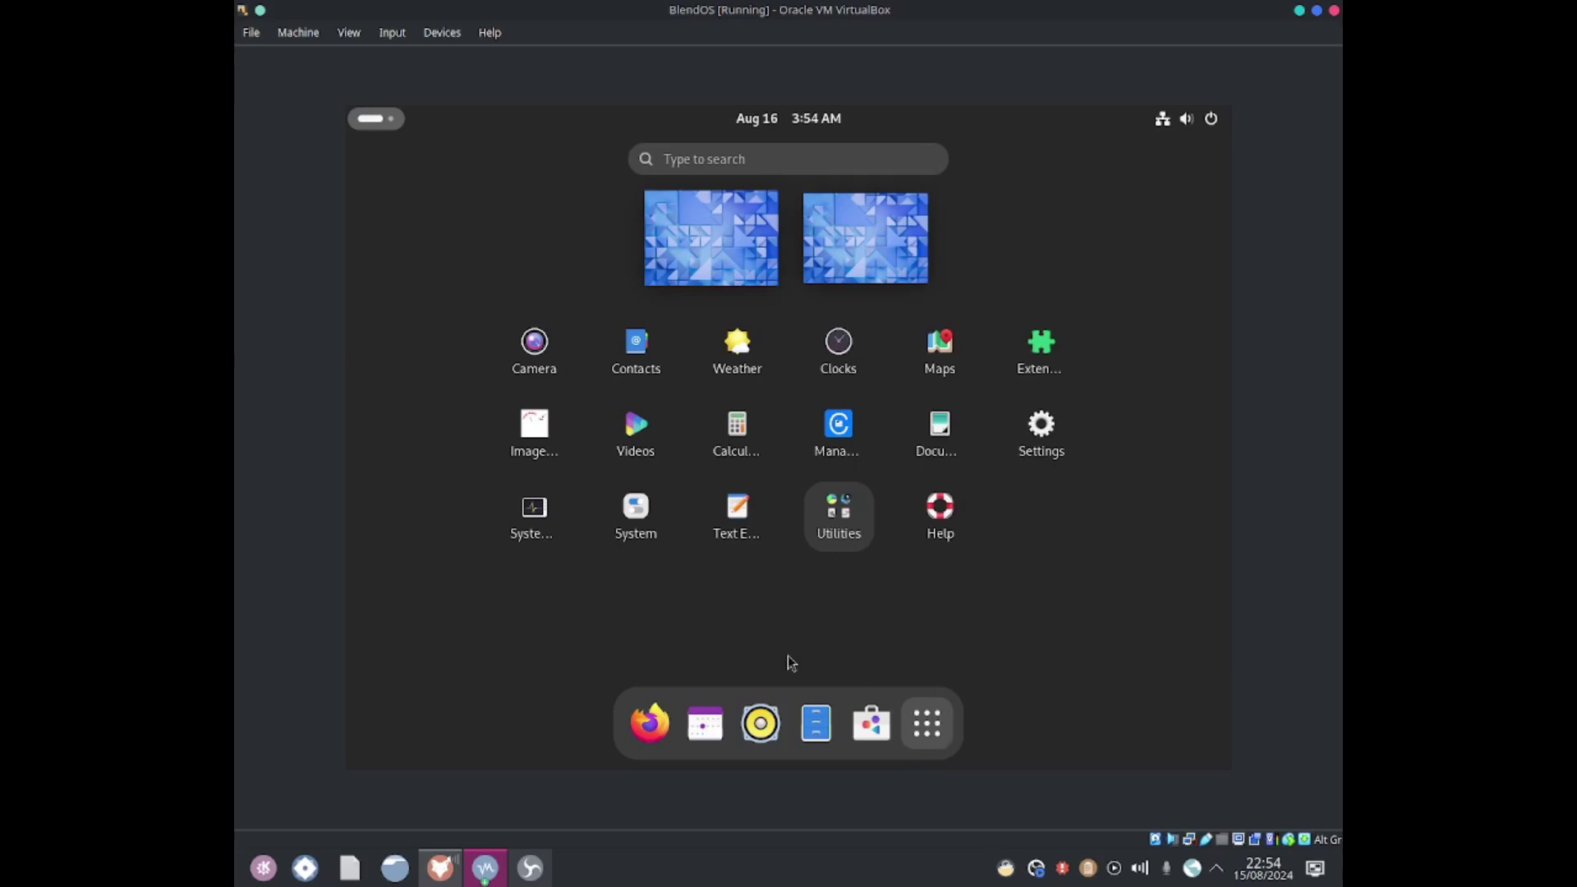
# Launch System Settings and switch to its Android Apps page
pyautogui.click(630, 530)
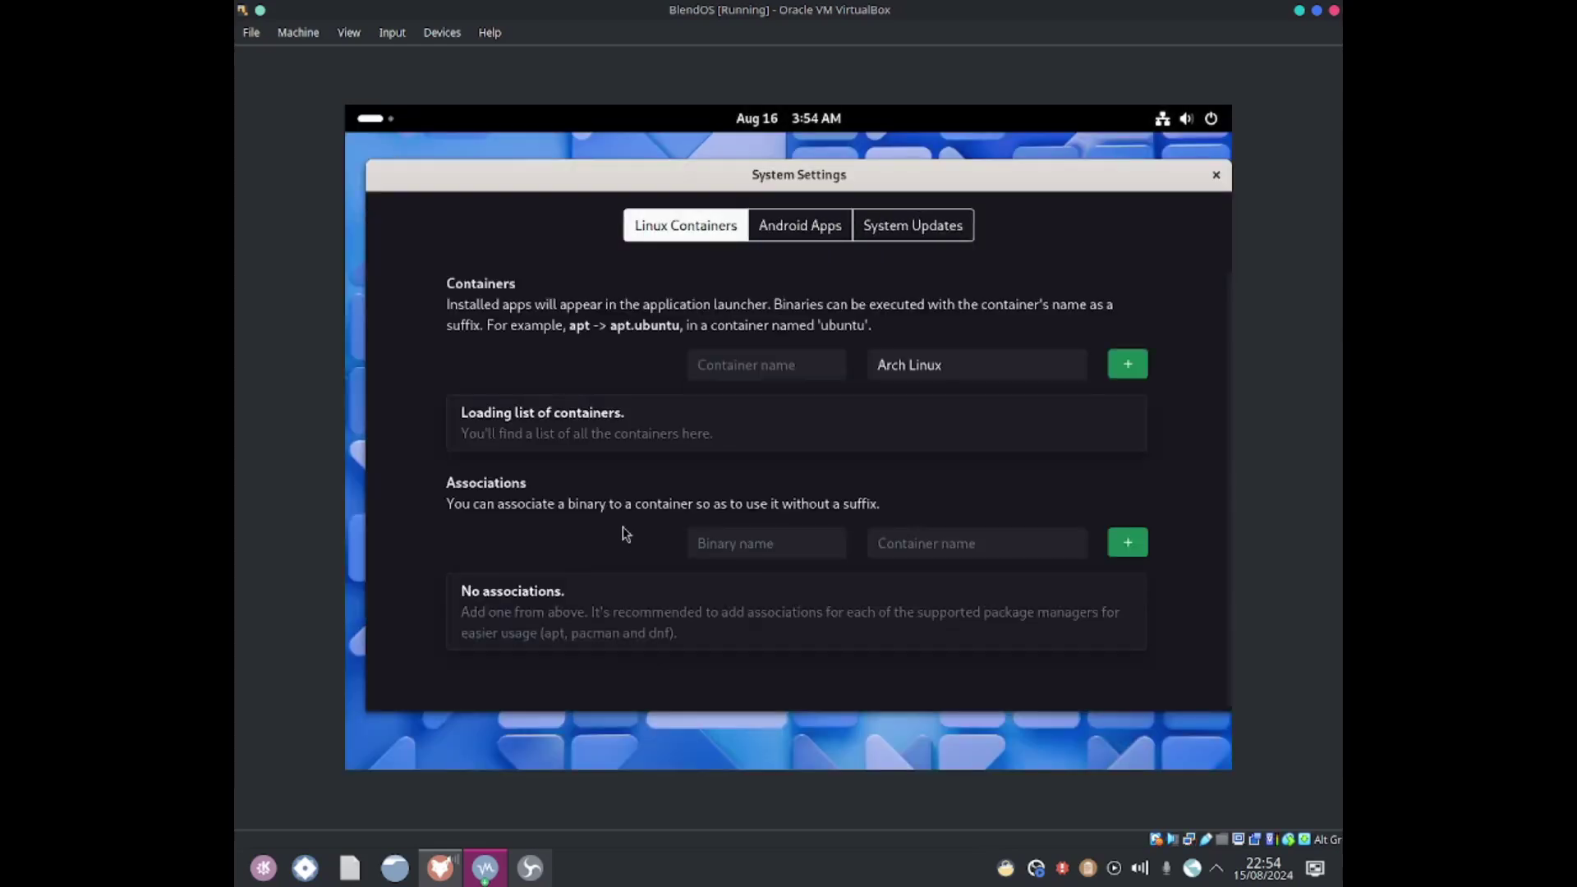
pyautogui.click(803, 238)
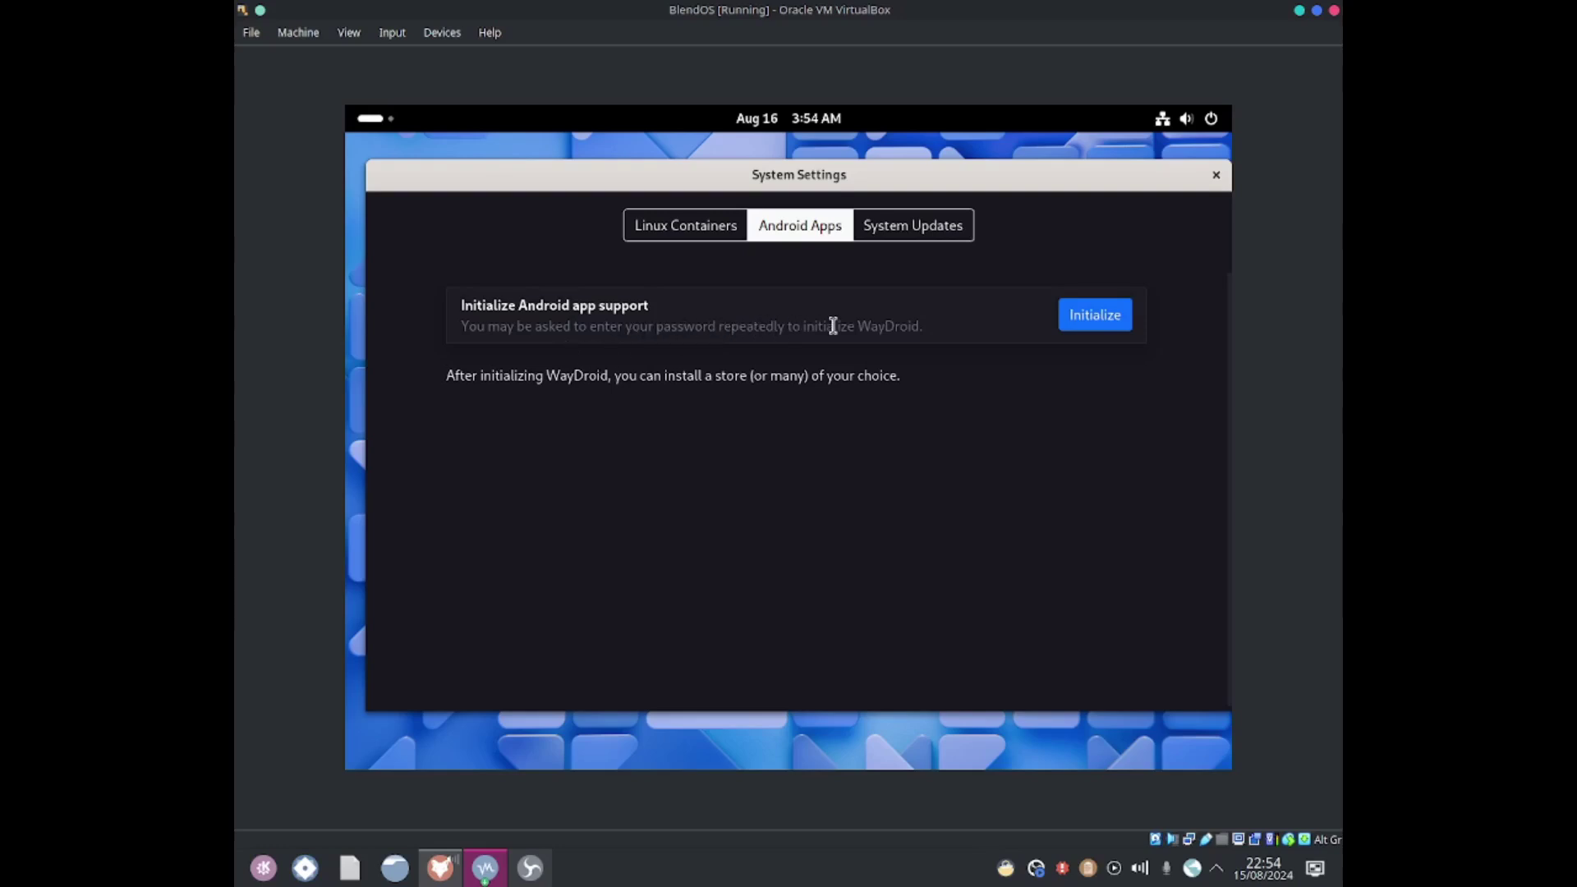
# Start WayDroid initialization and authorize it and the container start with the account password
pyautogui.click(1094, 320)
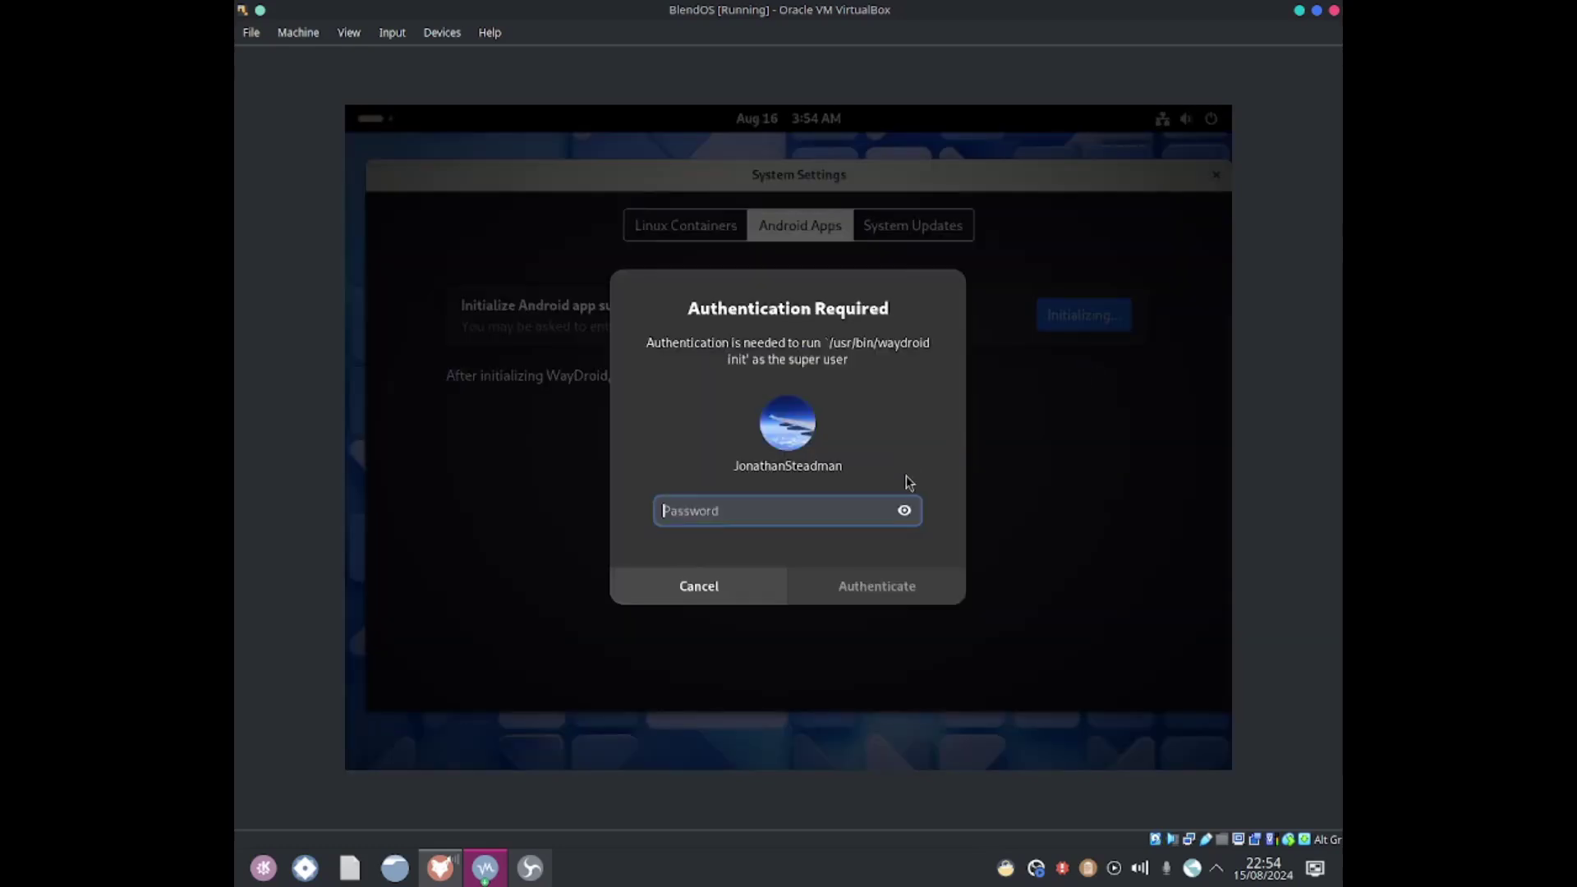
pyautogui.write('j')
pyautogui.press('BackSpace')
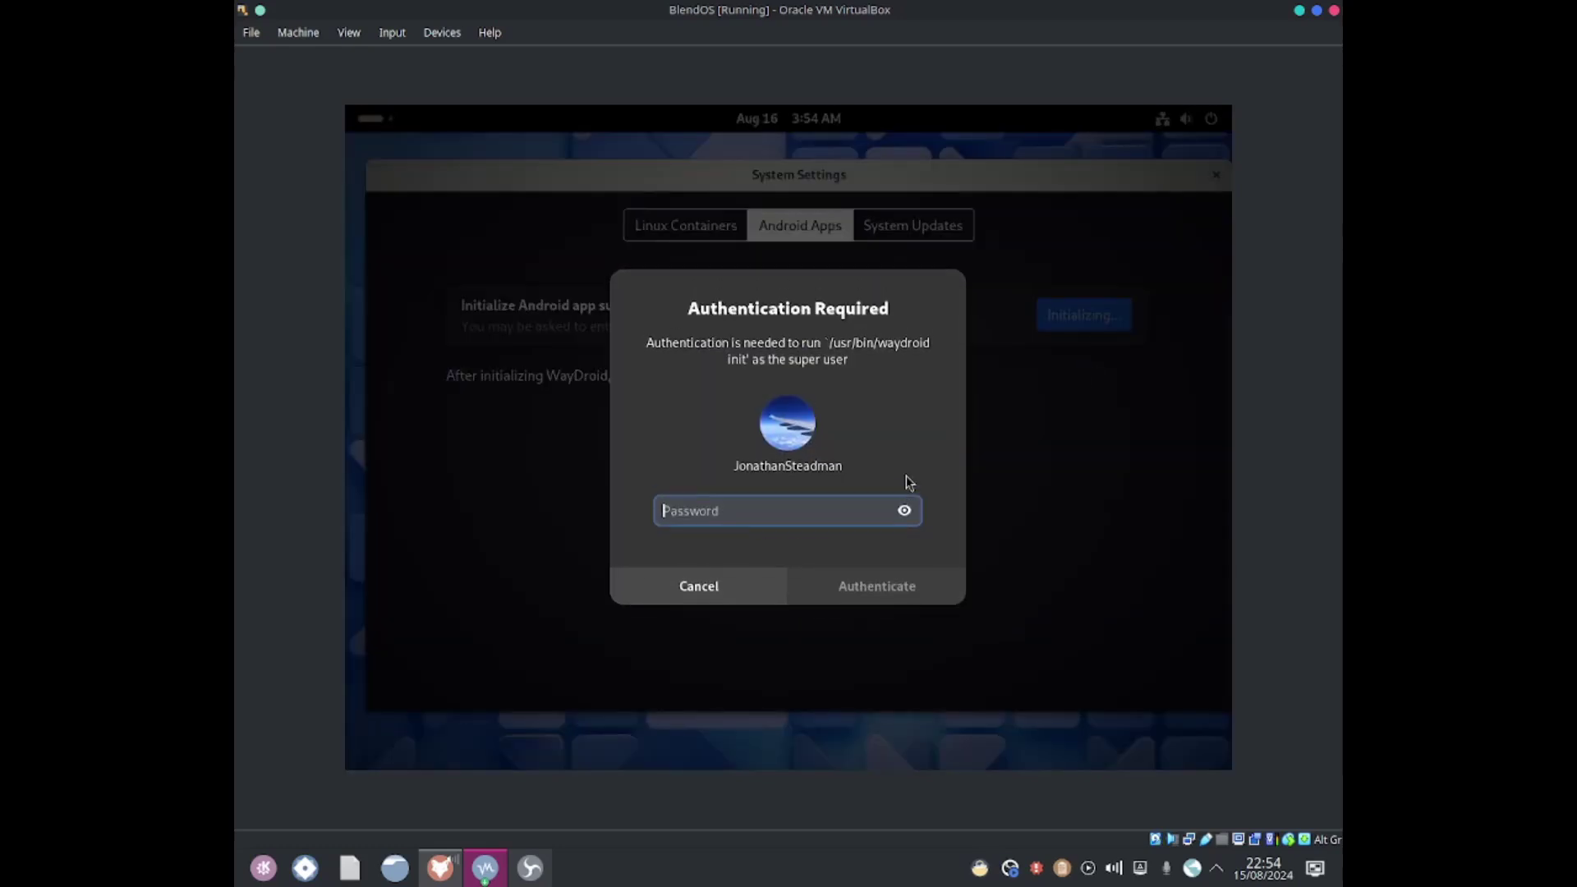
pyautogui.write('********')
pyautogui.press('Return')
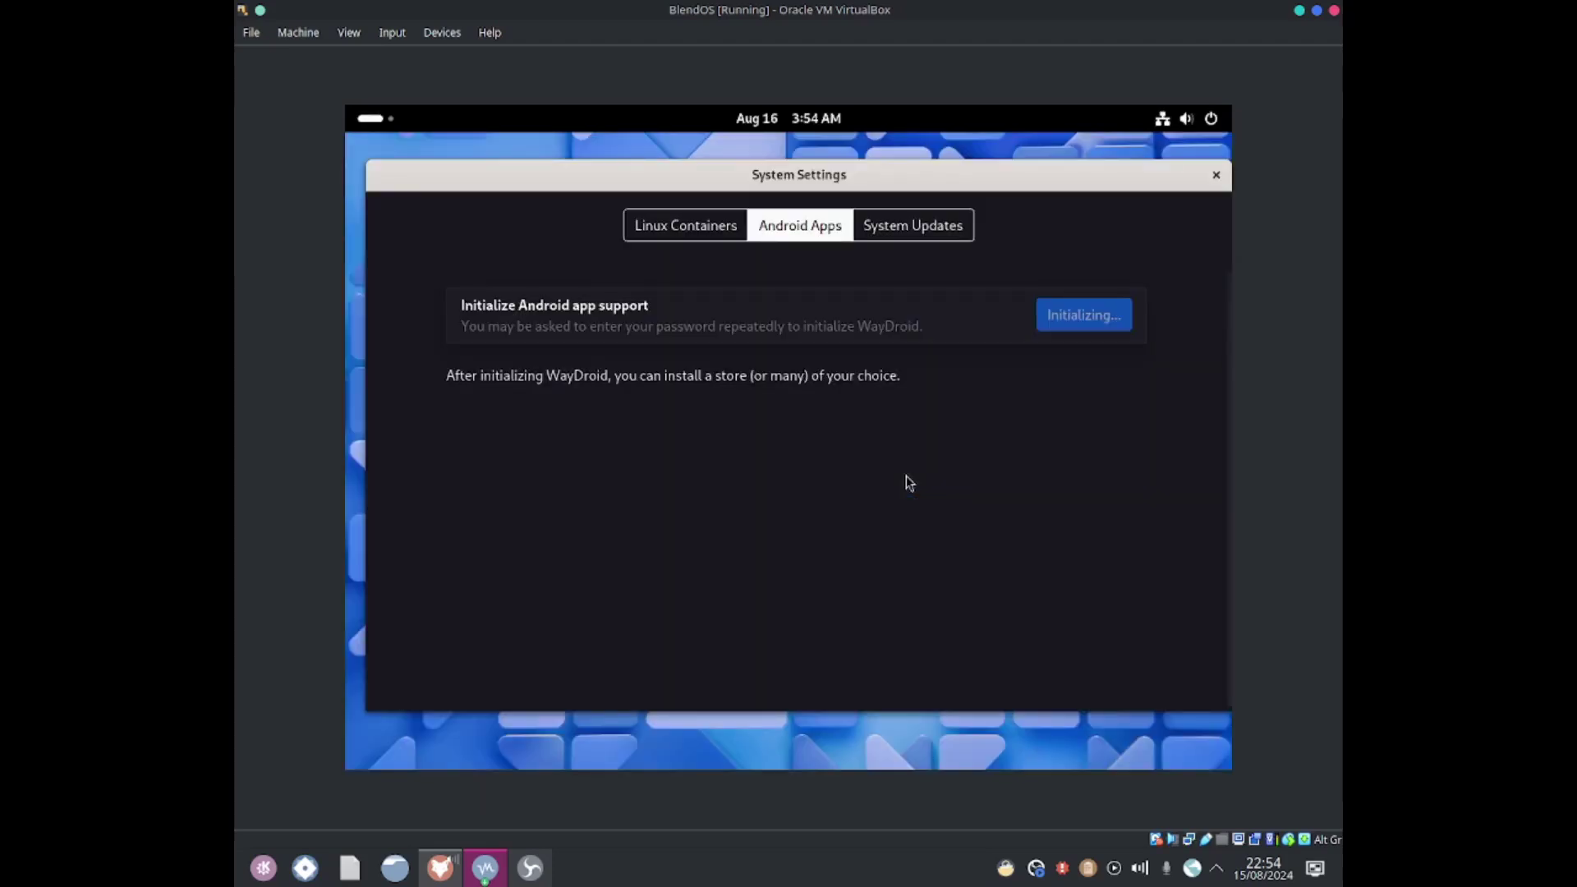
pyautogui.write('********')
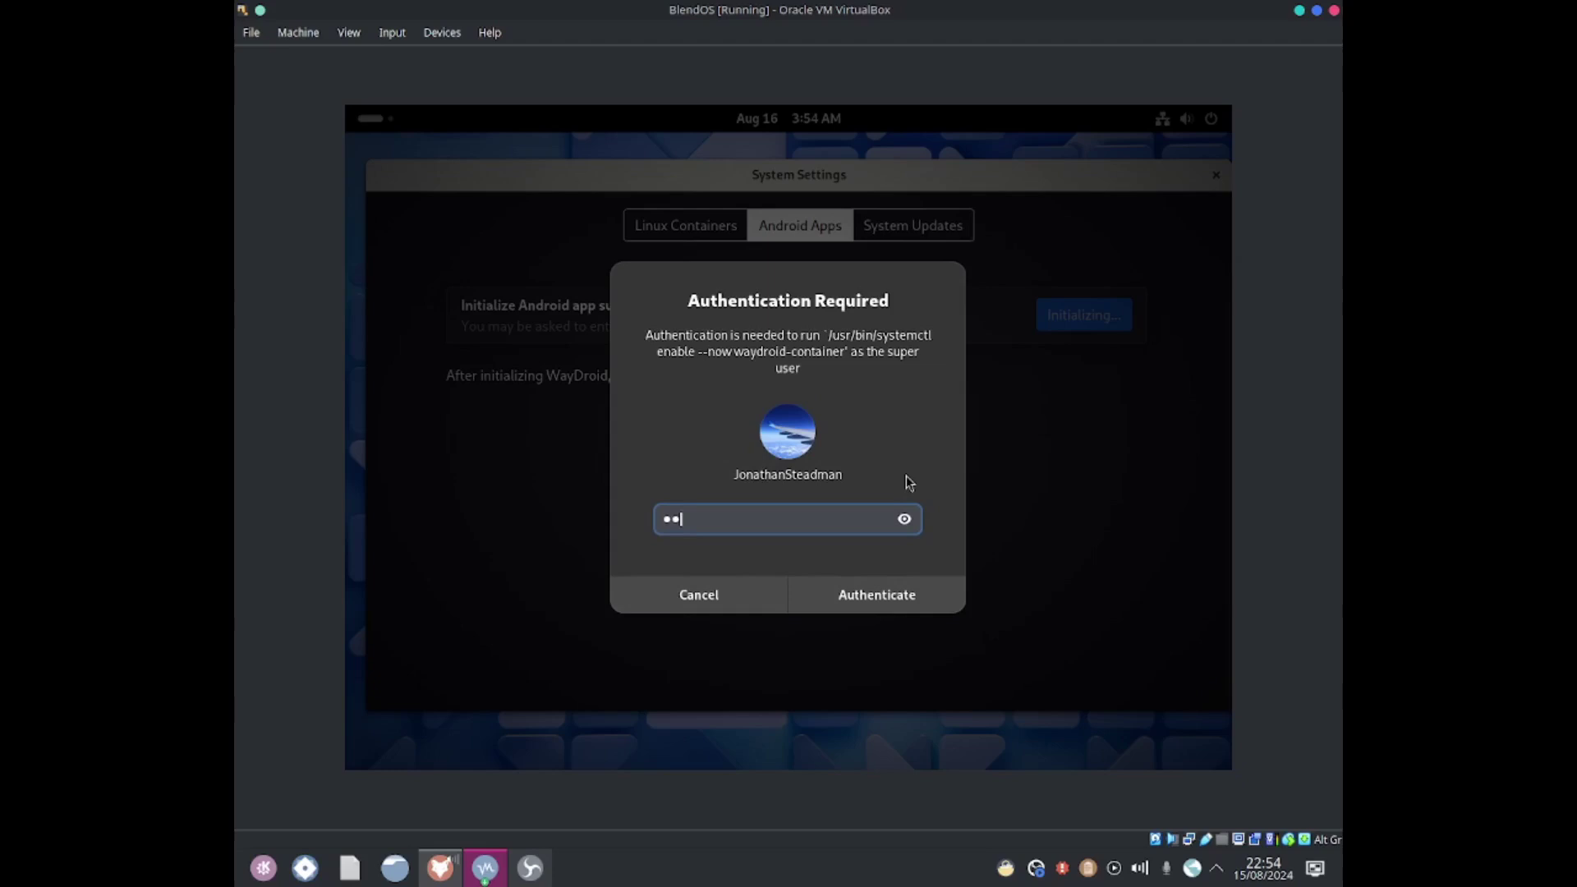
pyautogui.press('Return')
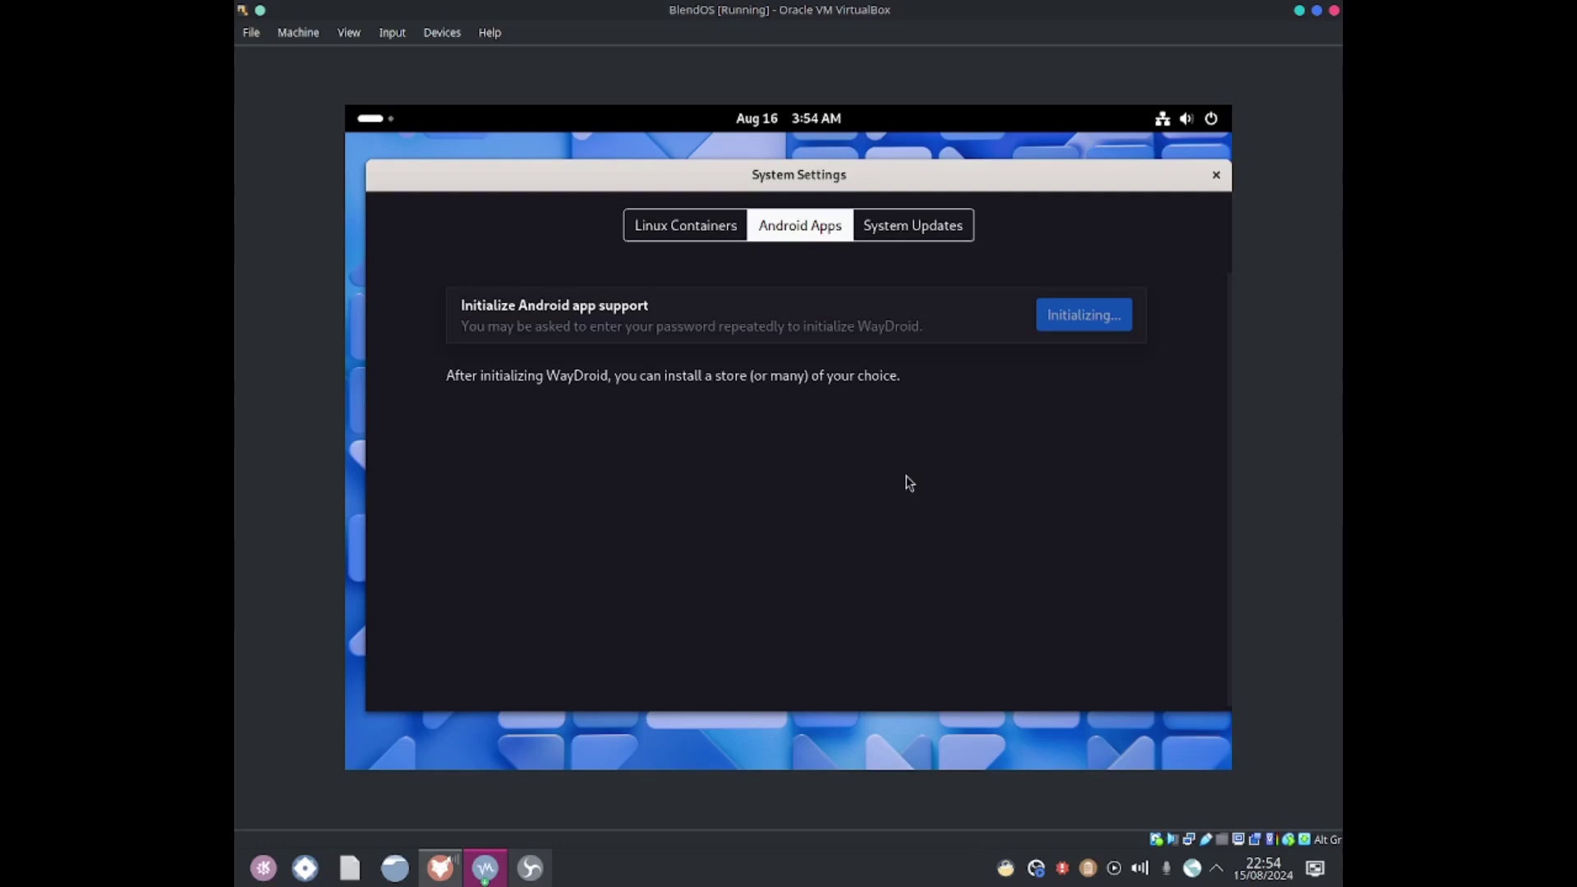
# Enter the account password to authorize the WayDroid configuration change and upgrade
pyautogui.write('*')
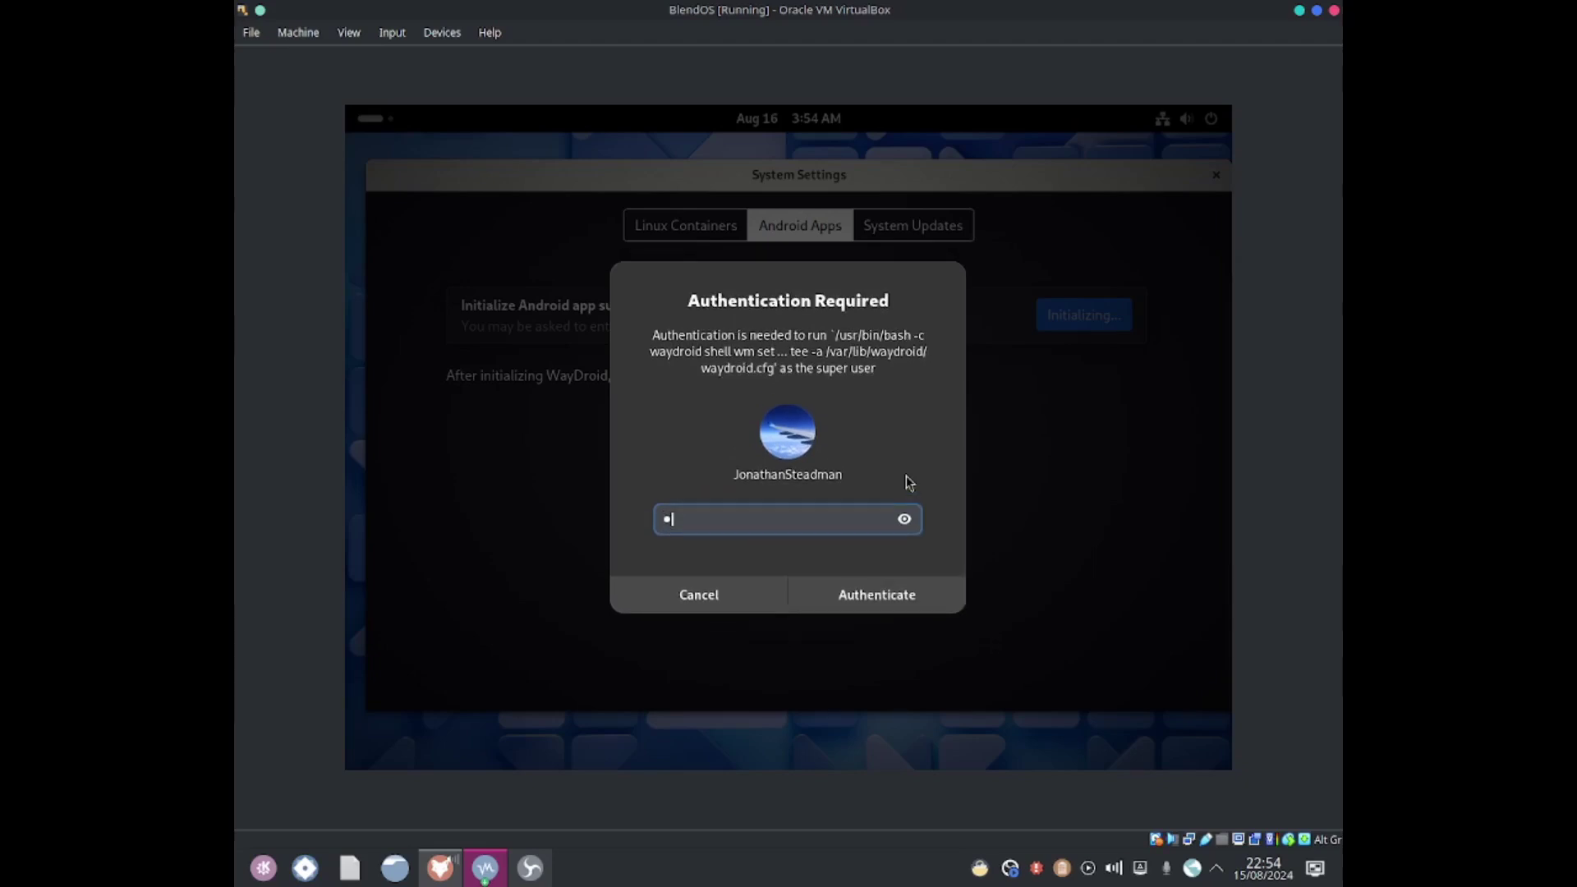
pyautogui.write('***')
pyautogui.press('BackSpace')
pyautogui.press('BackSpace')
pyautogui.press('BackSpace')
pyautogui.press('BackSpace')
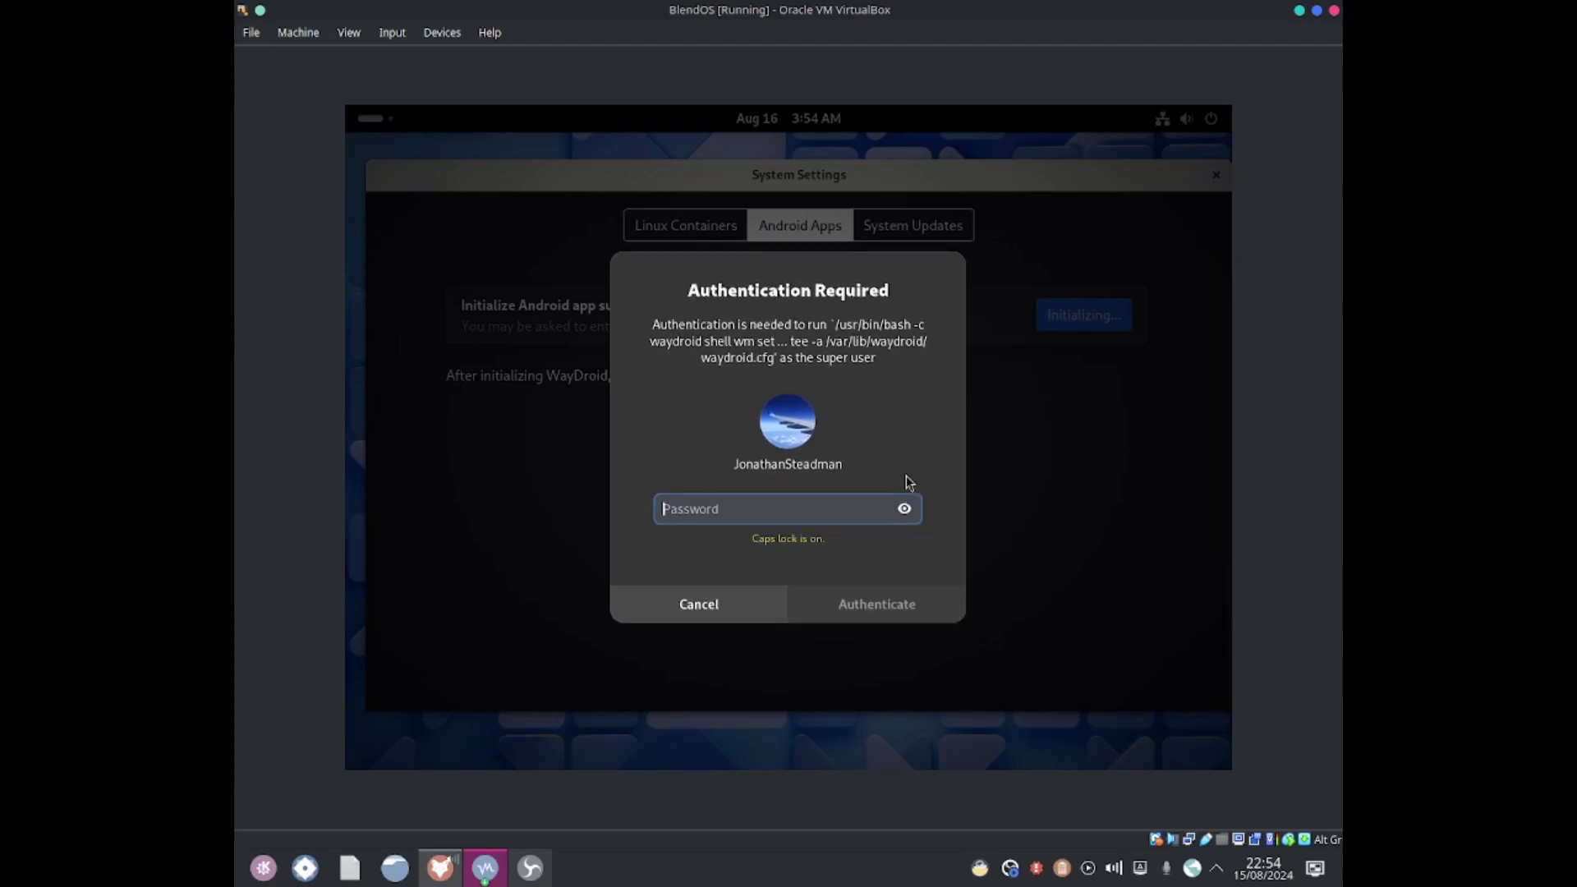
pyautogui.press('capslock')
pyautogui.write('******')
pyautogui.press('Return')
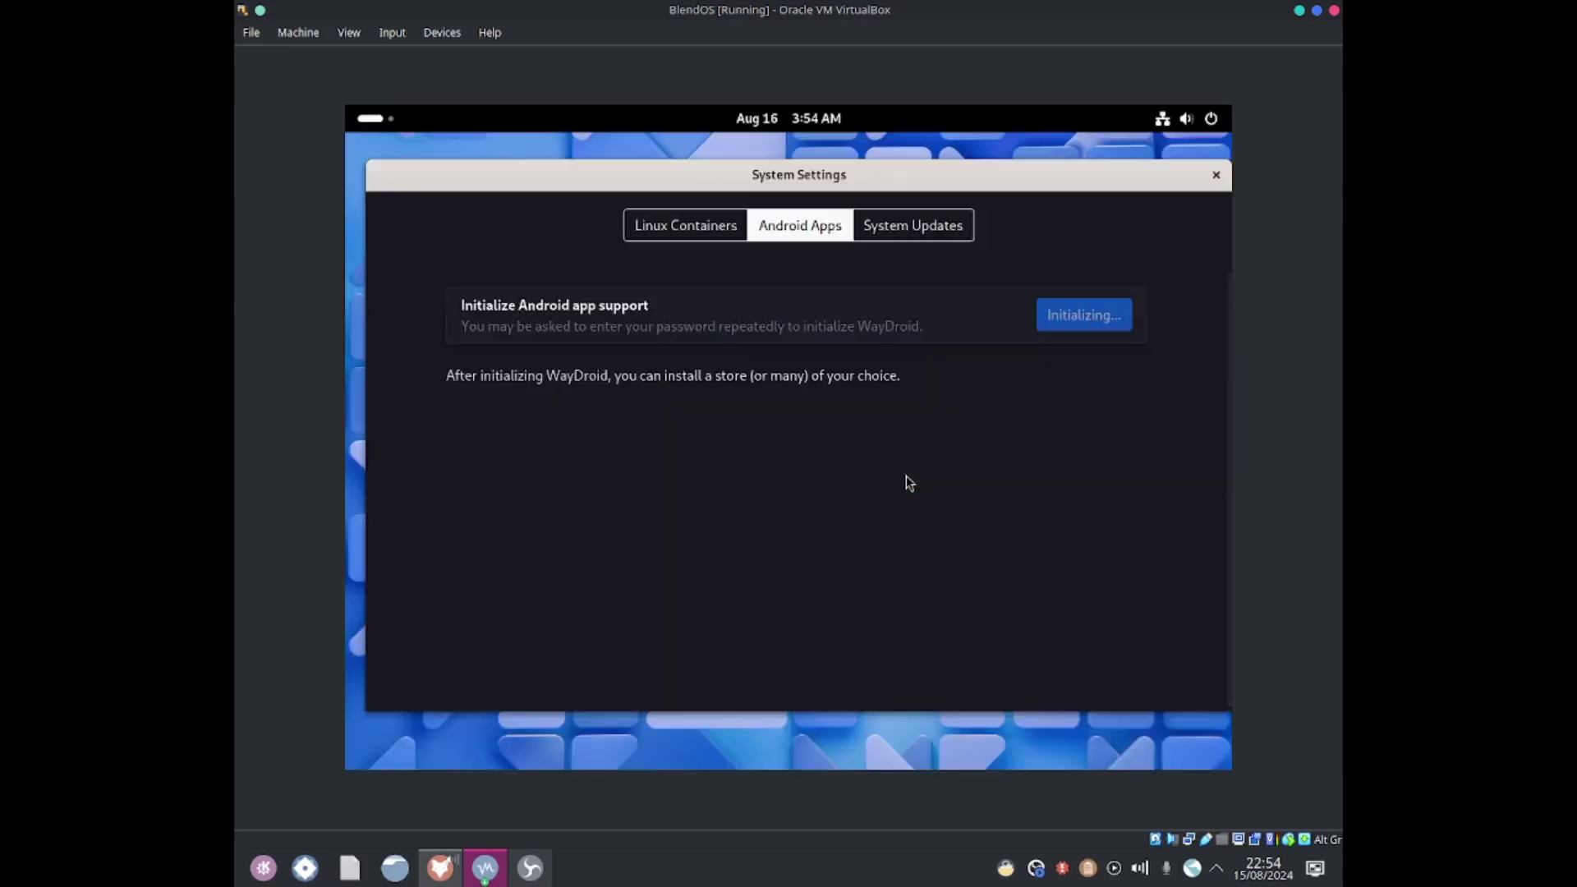
pyautogui.write('*')
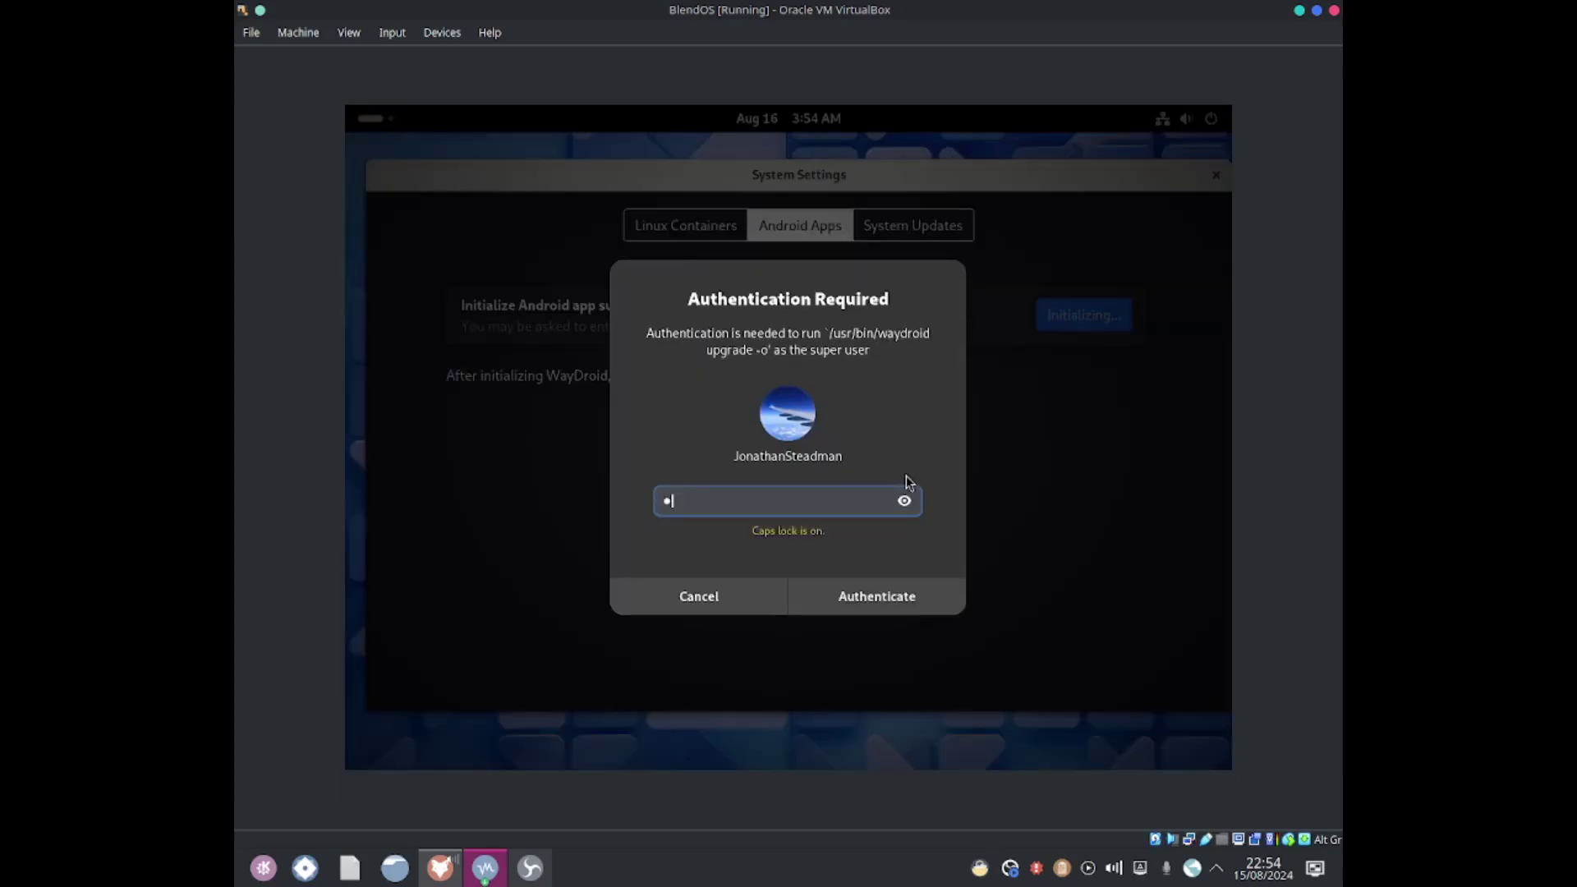
pyautogui.write('*******')
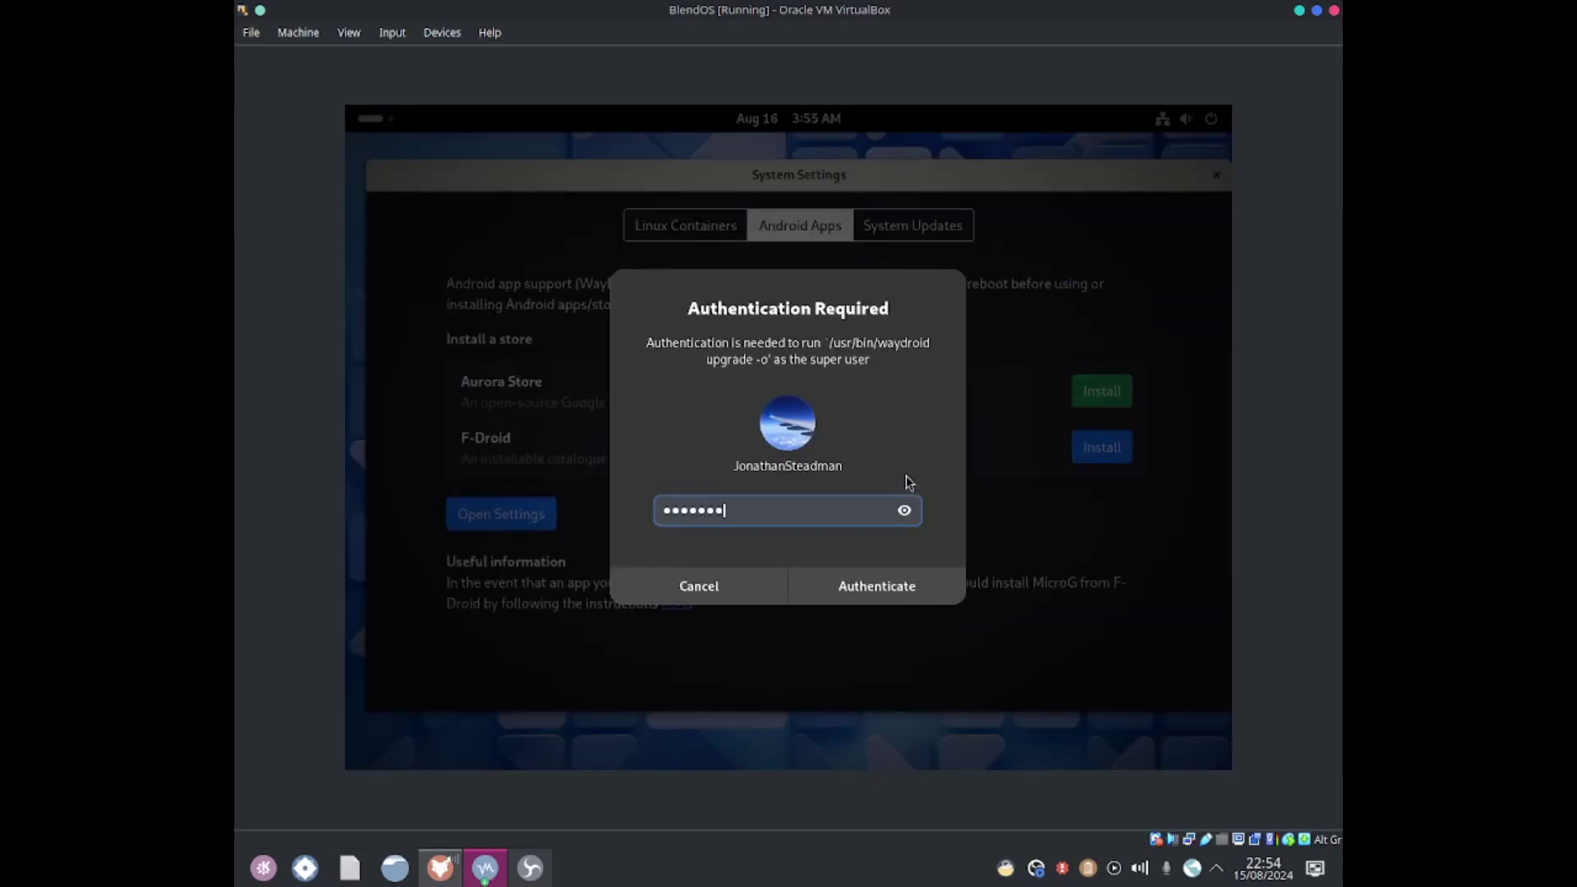
pyautogui.press('Return')
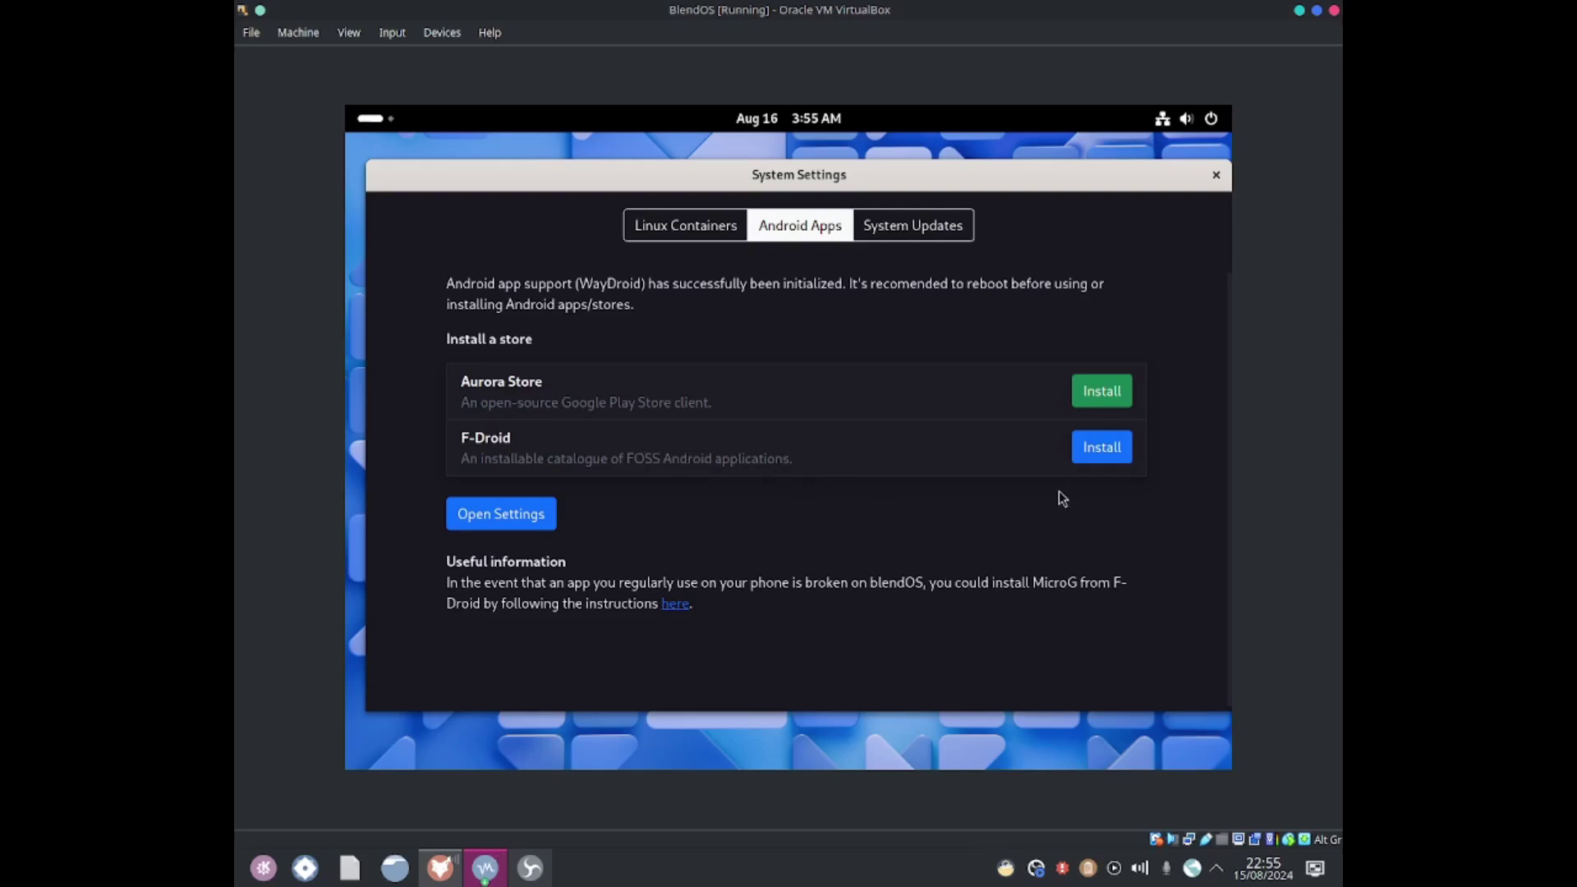
# Install the F-Droid store from the Android Apps page
pyautogui.click(1099, 450)
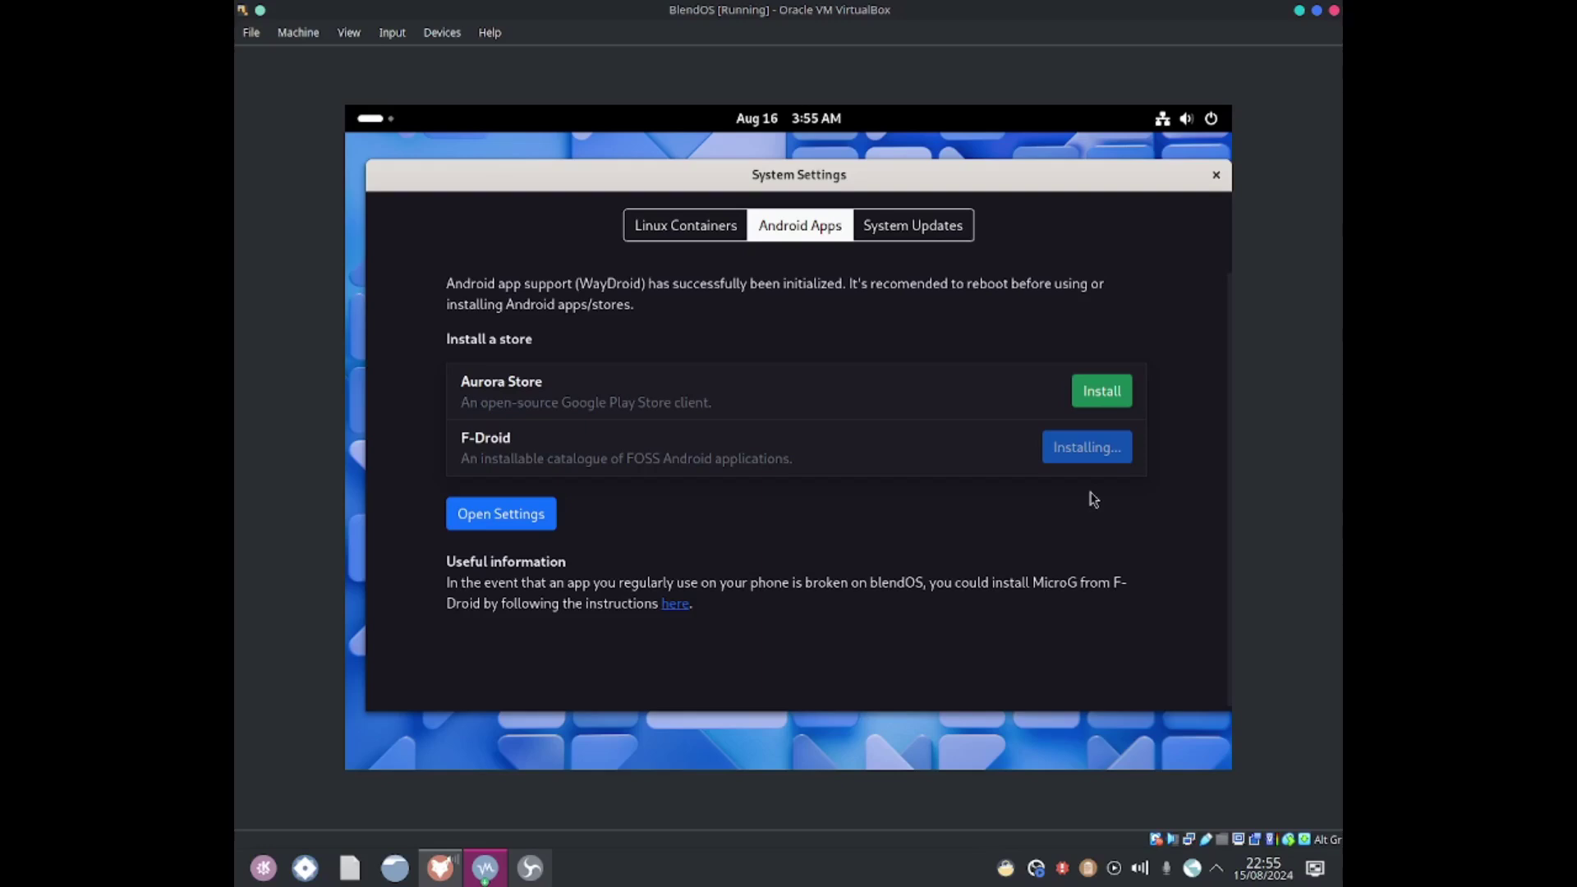
pyautogui.rightClick(1035, 869)
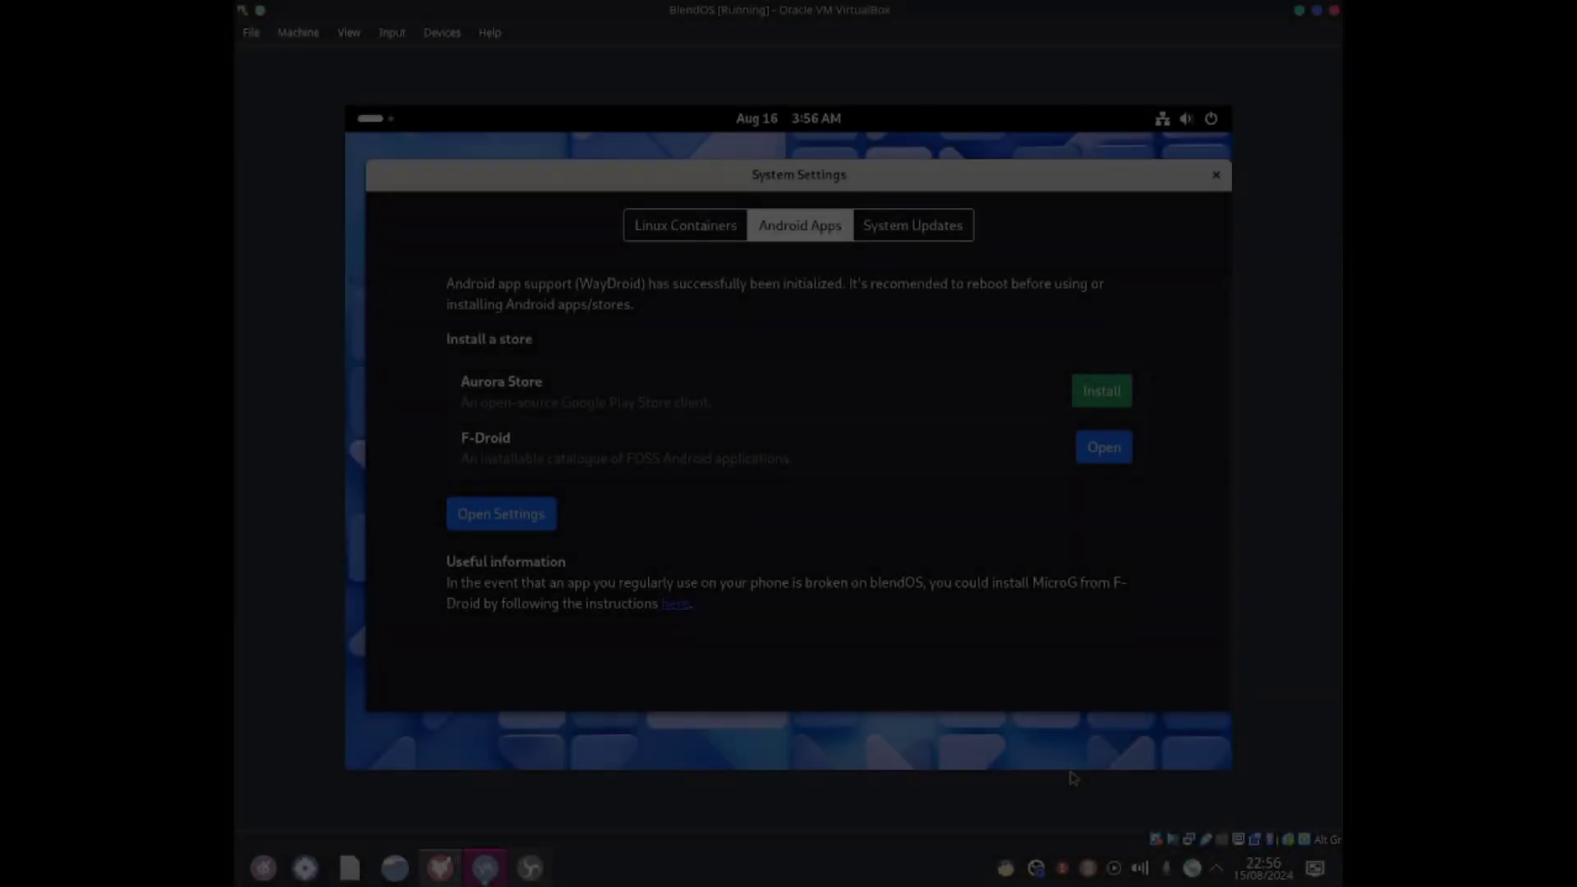
# Open F-Droid, move its window aside and maximize it
pyautogui.click(1120, 464)
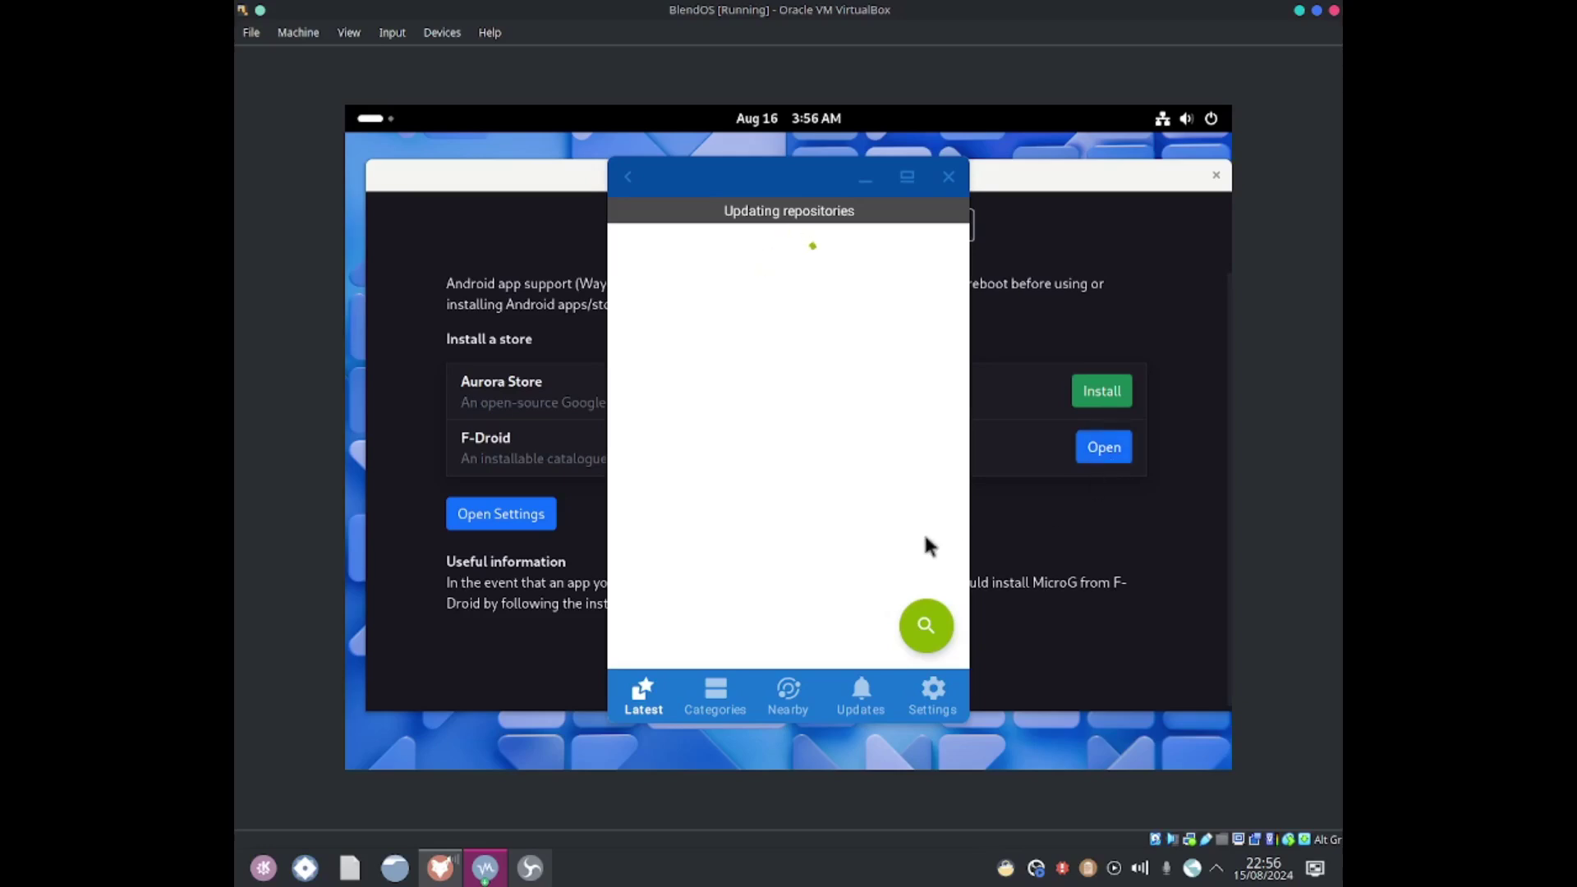
pyautogui.moveTo(795, 177); pyautogui.dragTo(881, 158)
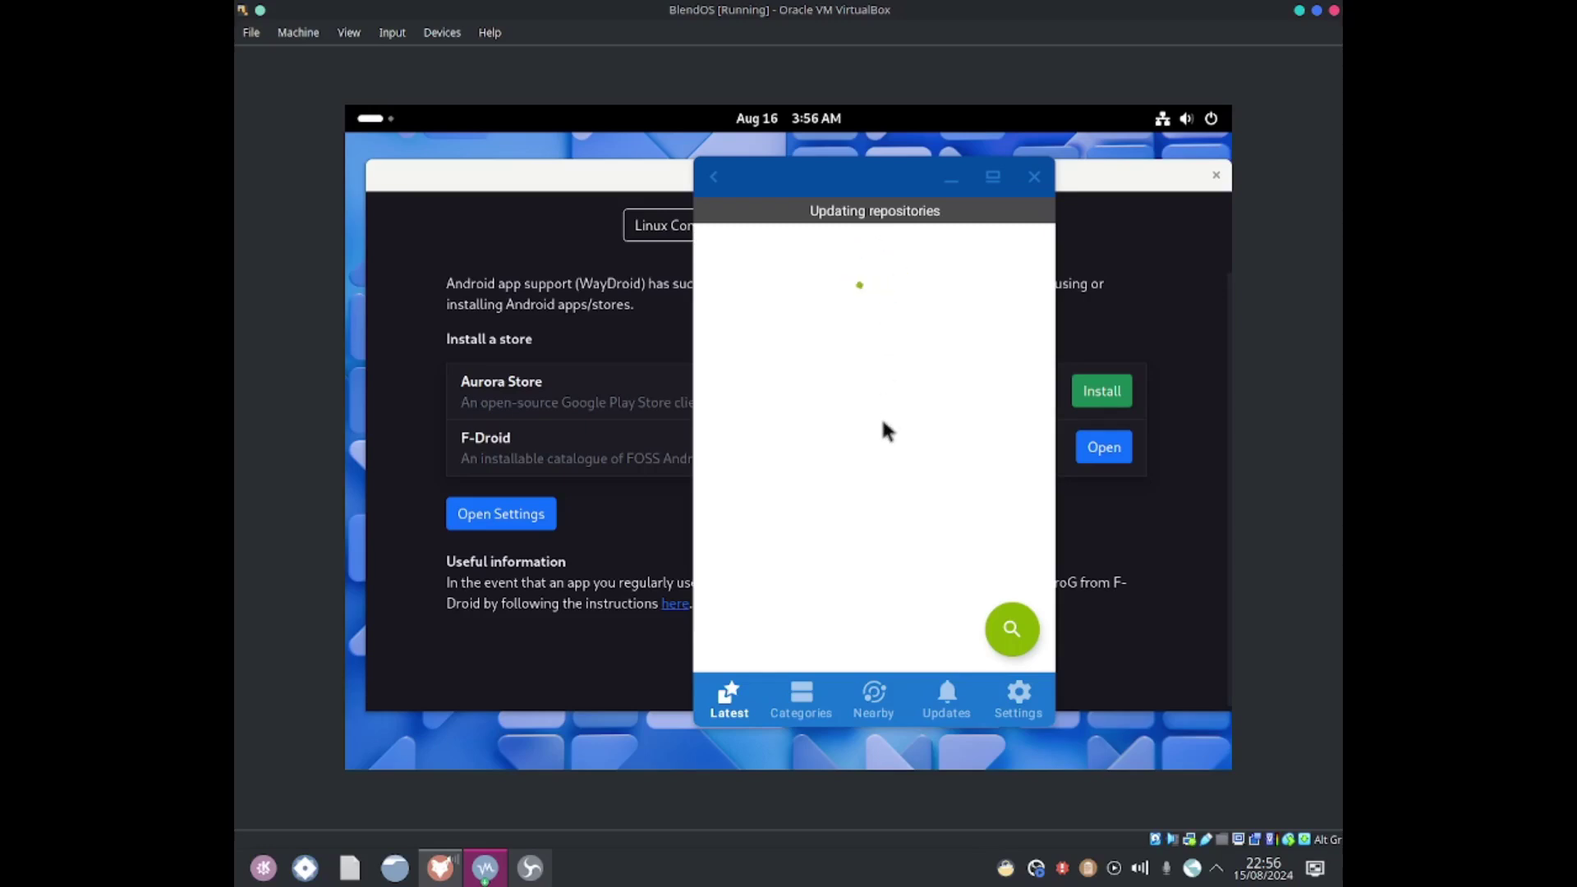
pyautogui.click(992, 178)
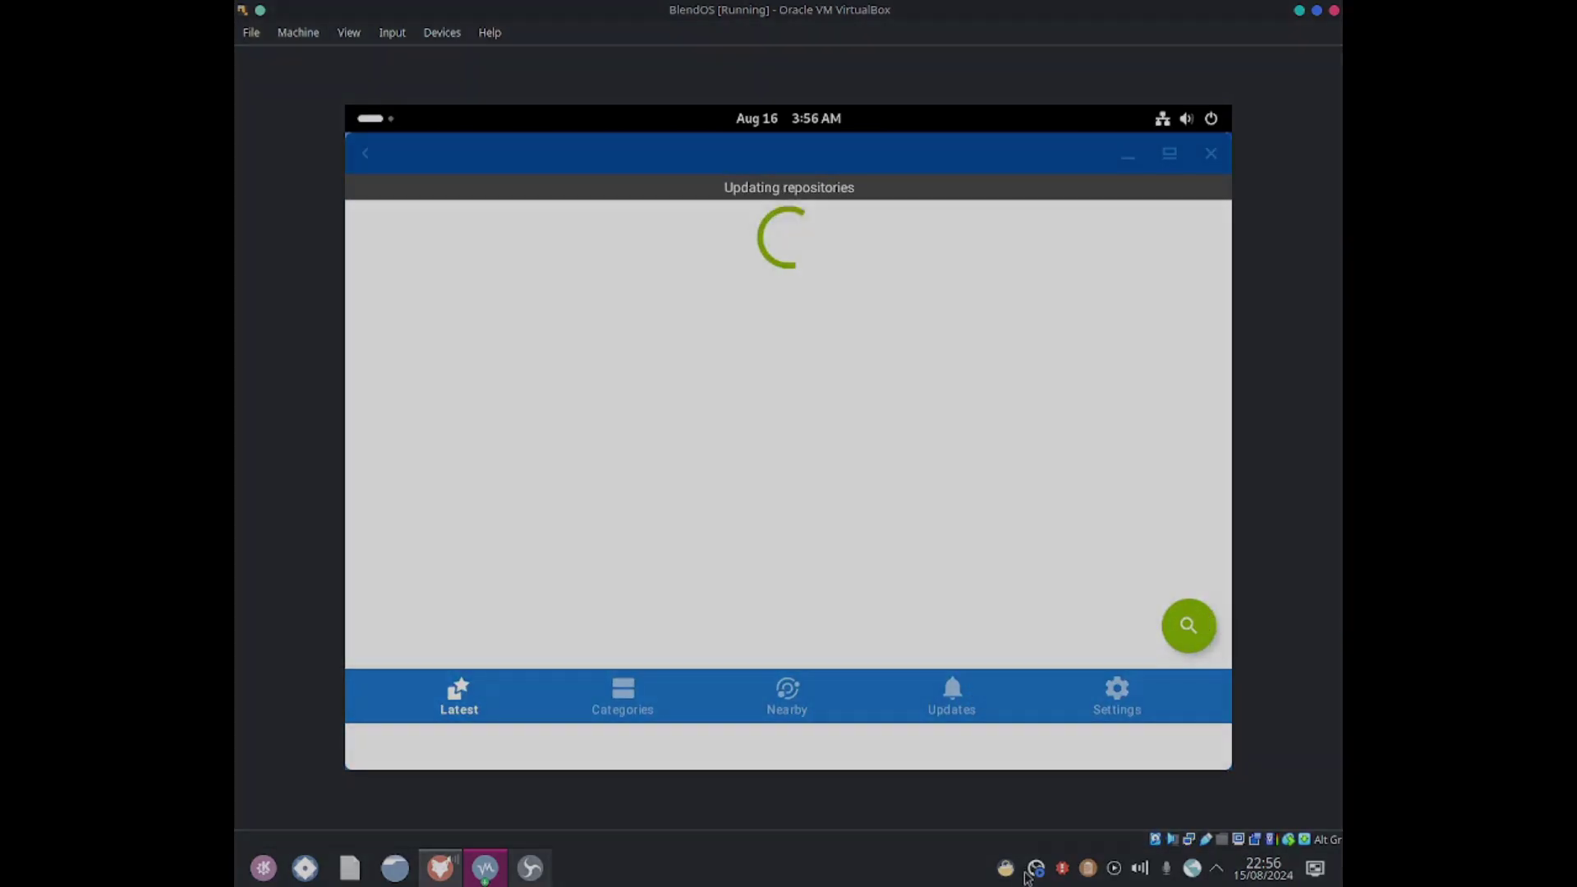
pyautogui.rightClick(1062, 868)
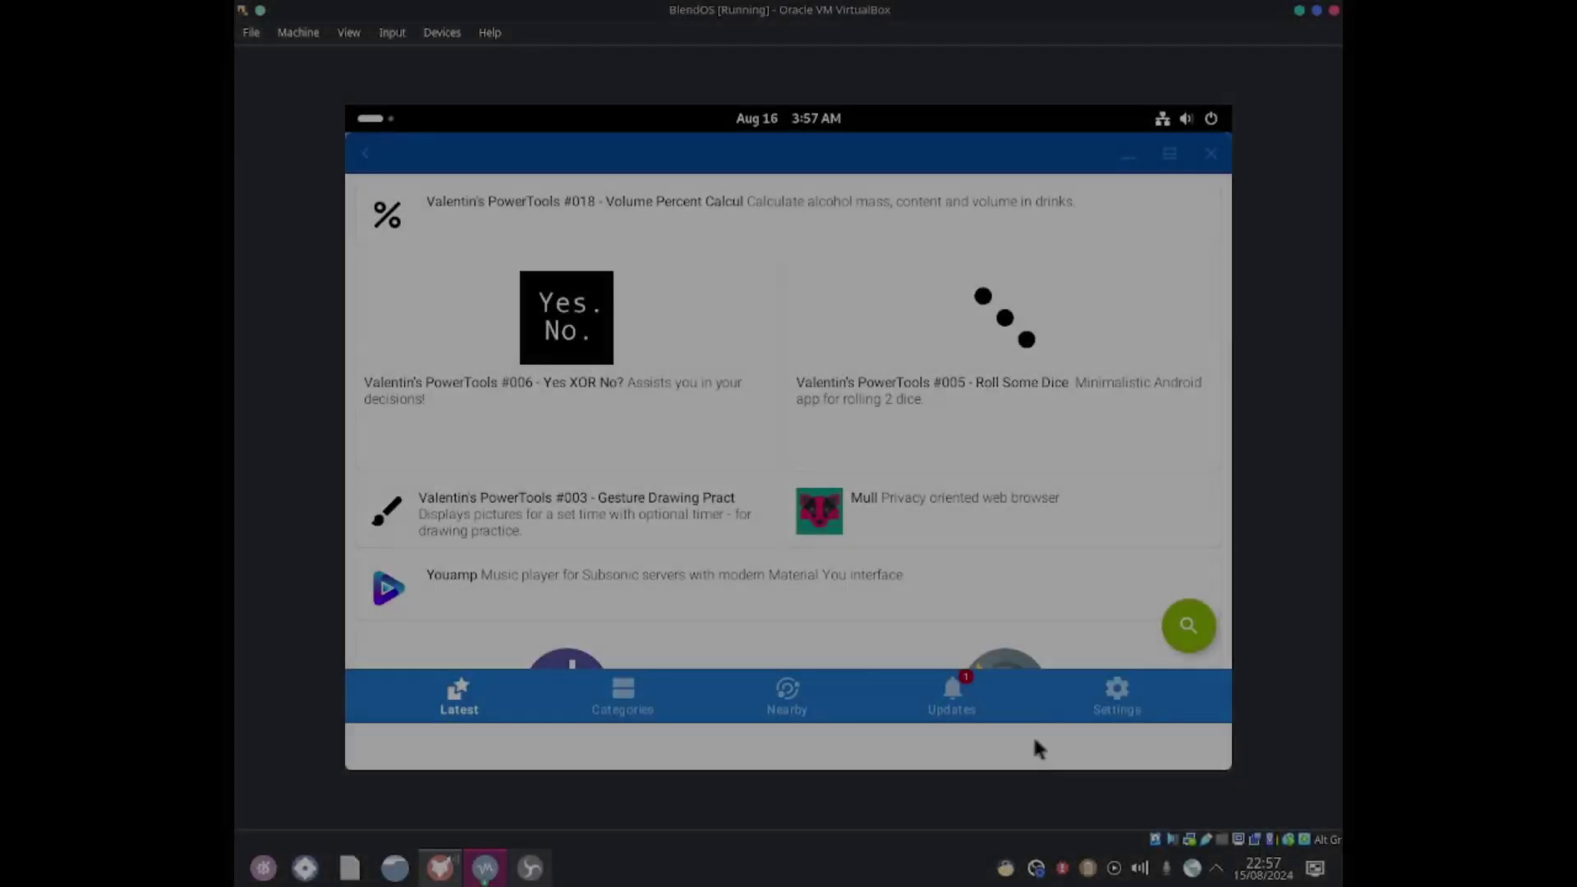
pyautogui.scroll(-3, 716, 540)
pyautogui.scroll(-5, 717, 548)
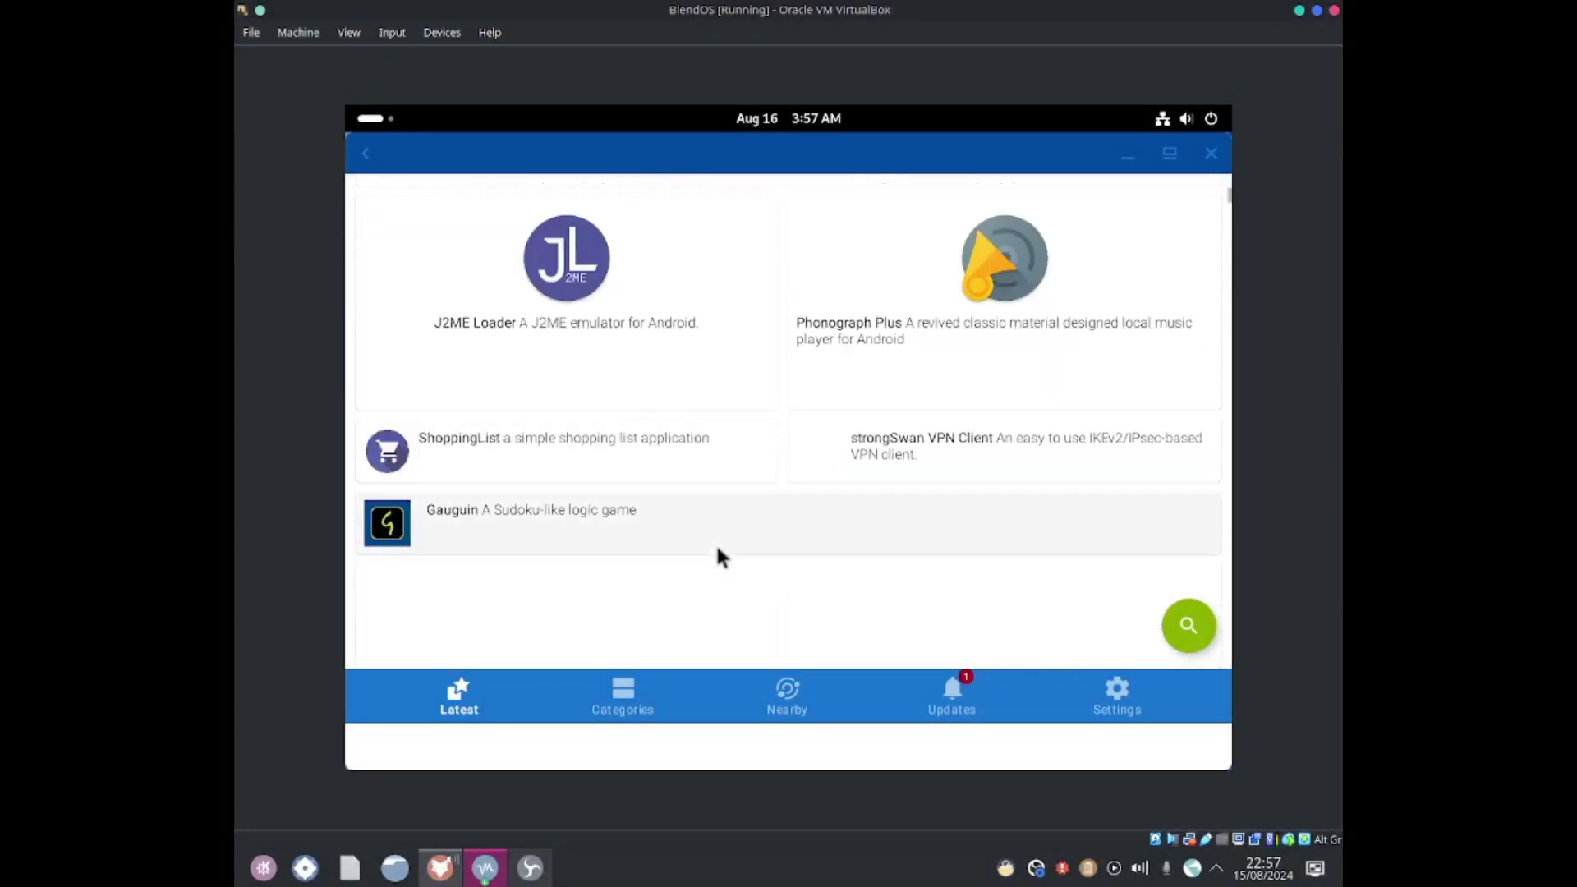
pyautogui.scroll(-6, 717, 545)
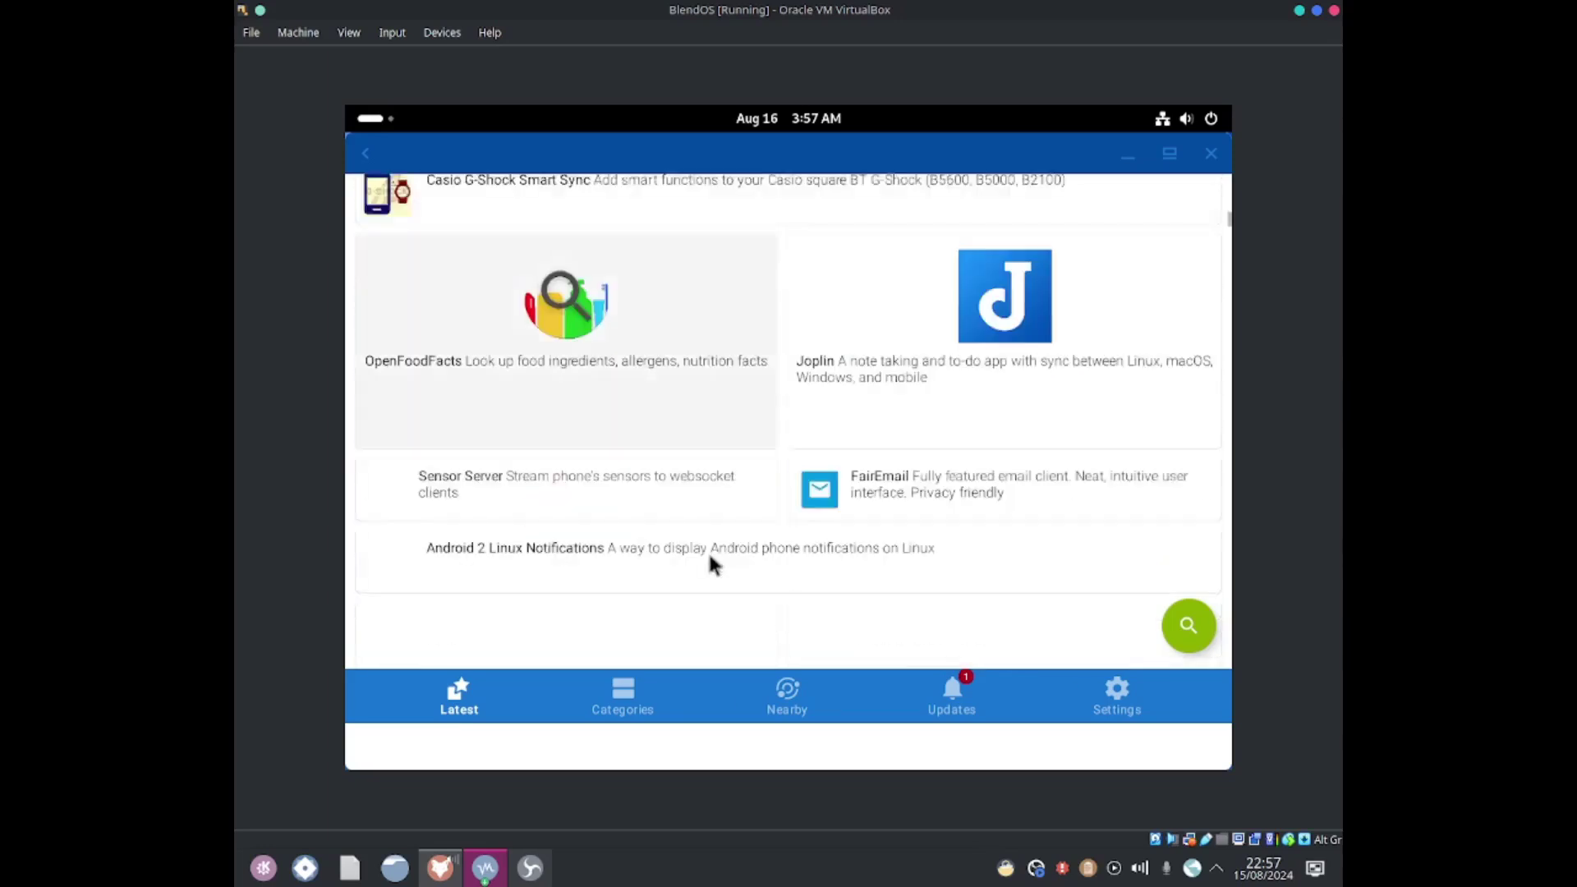
pyautogui.scroll(-9, 711, 564)
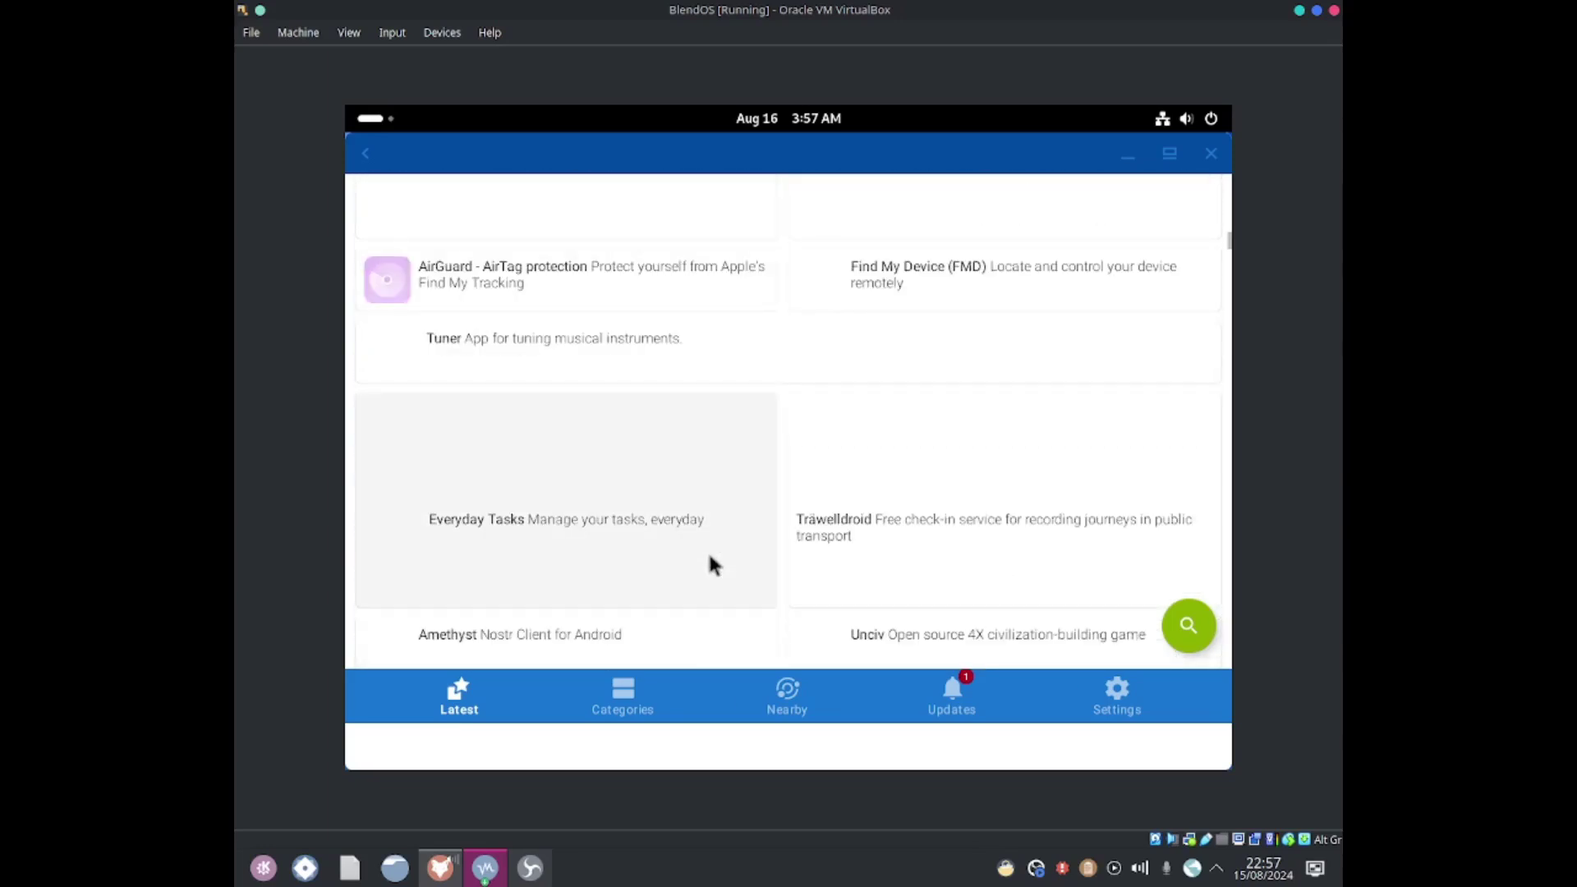
pyautogui.scroll(1, 711, 561)
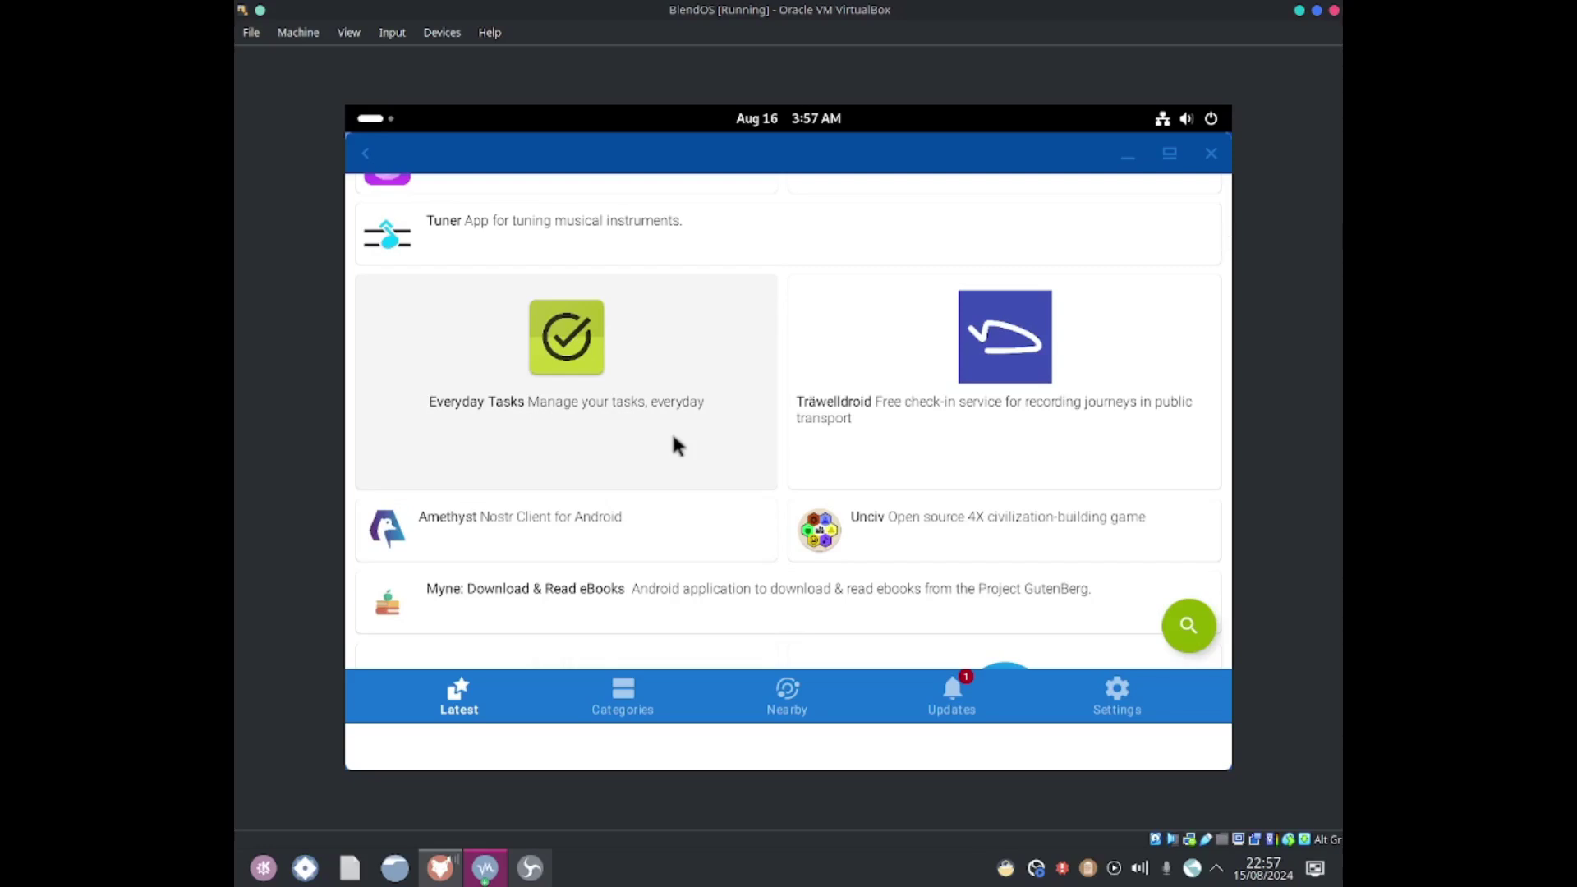
pyautogui.scroll(-5, 675, 445)
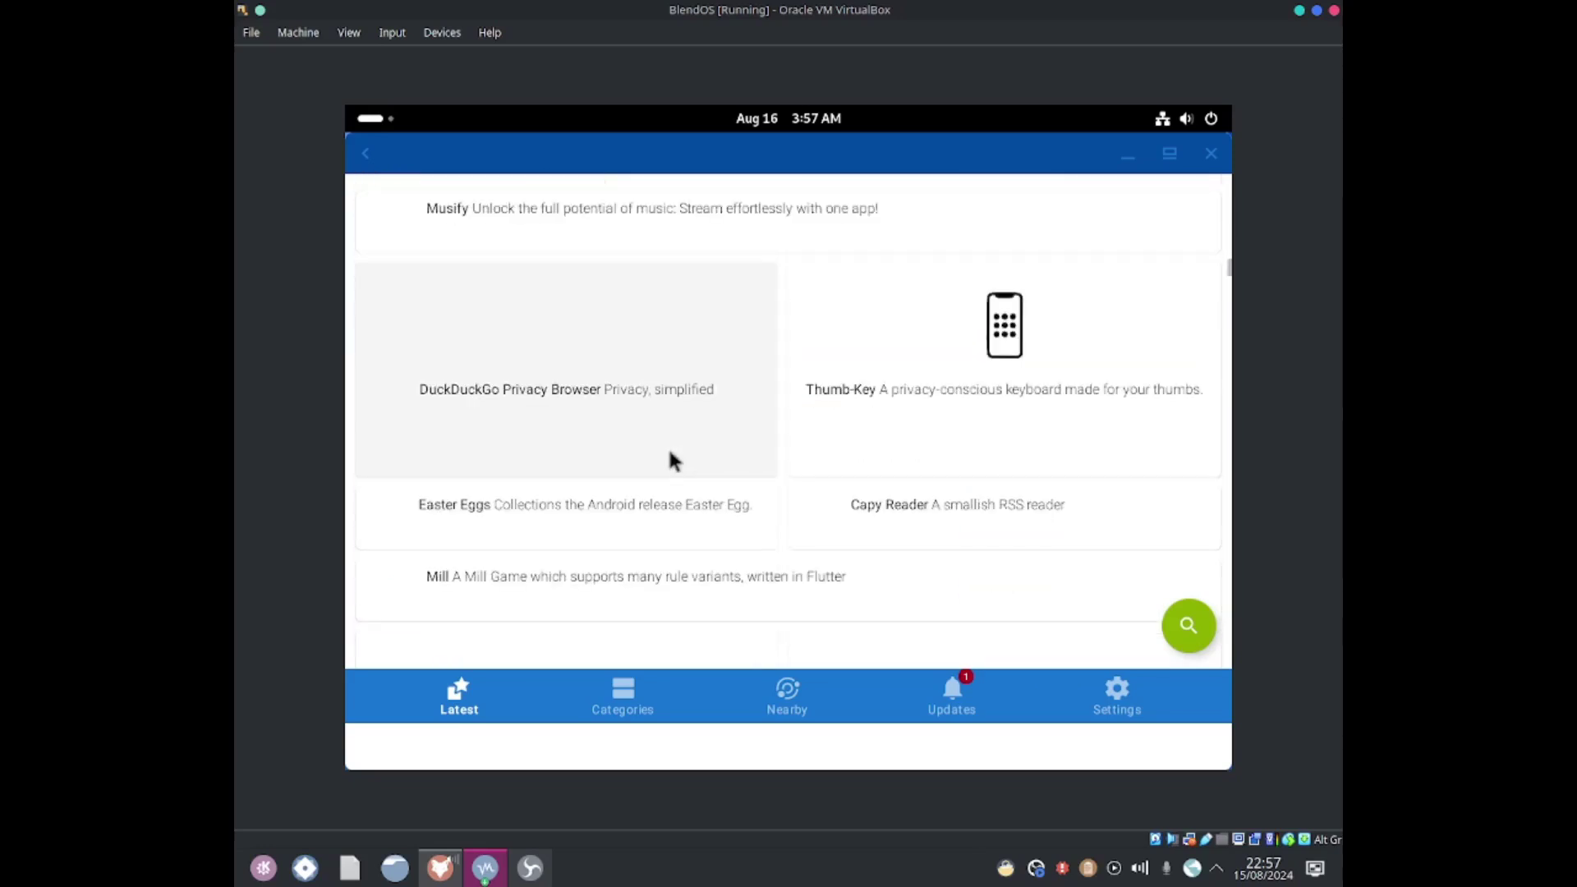
pyautogui.scroll(1, 669, 451)
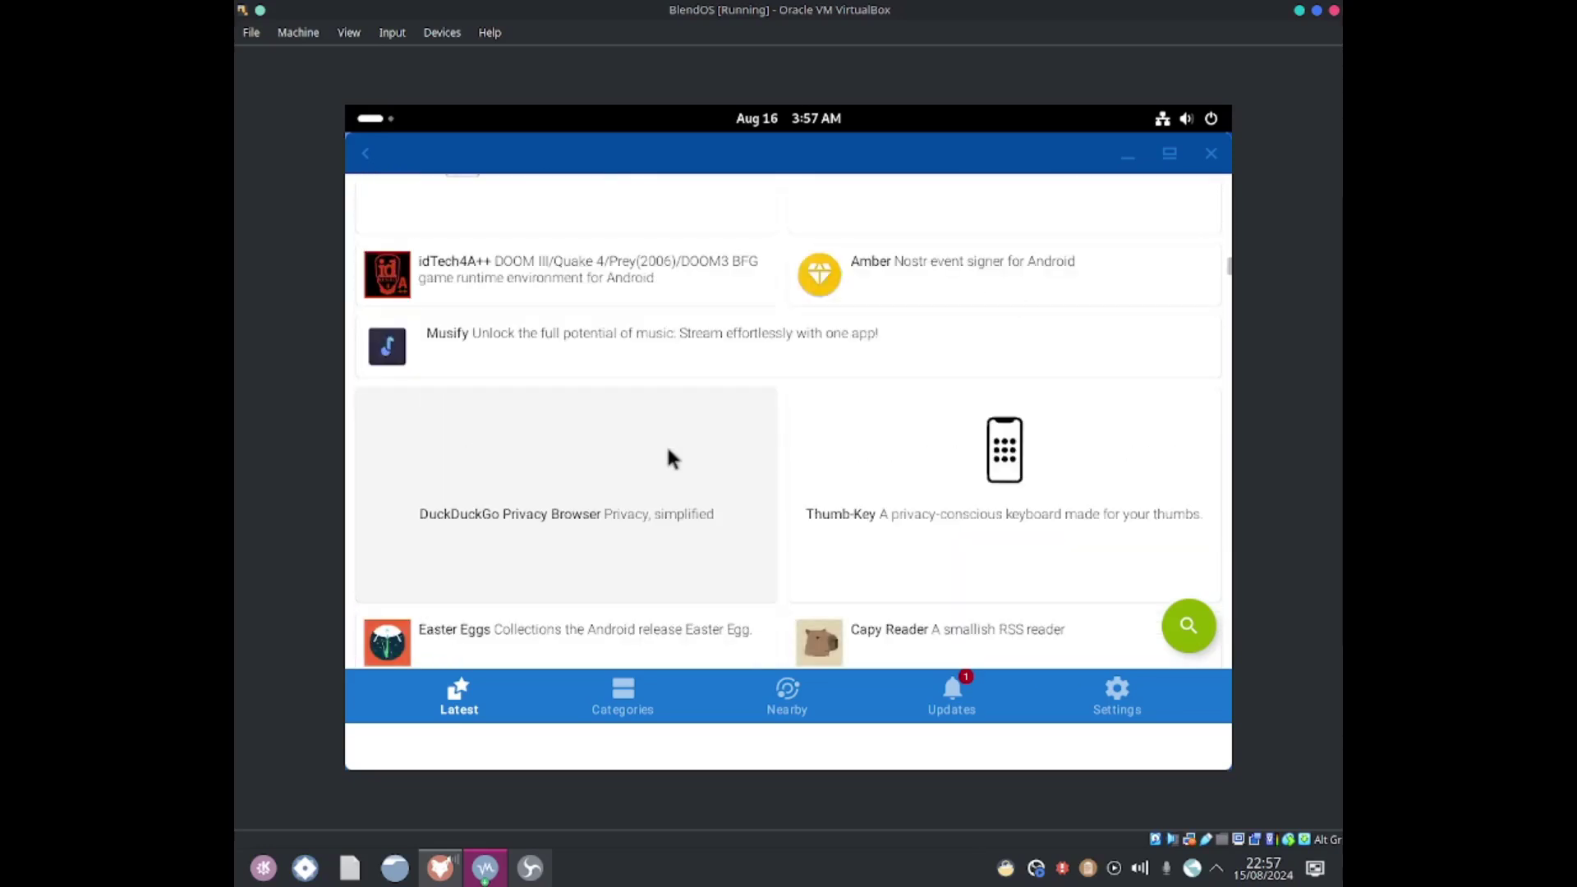
pyautogui.scroll(-4, 668, 451)
pyautogui.scroll(-3, 864, 429)
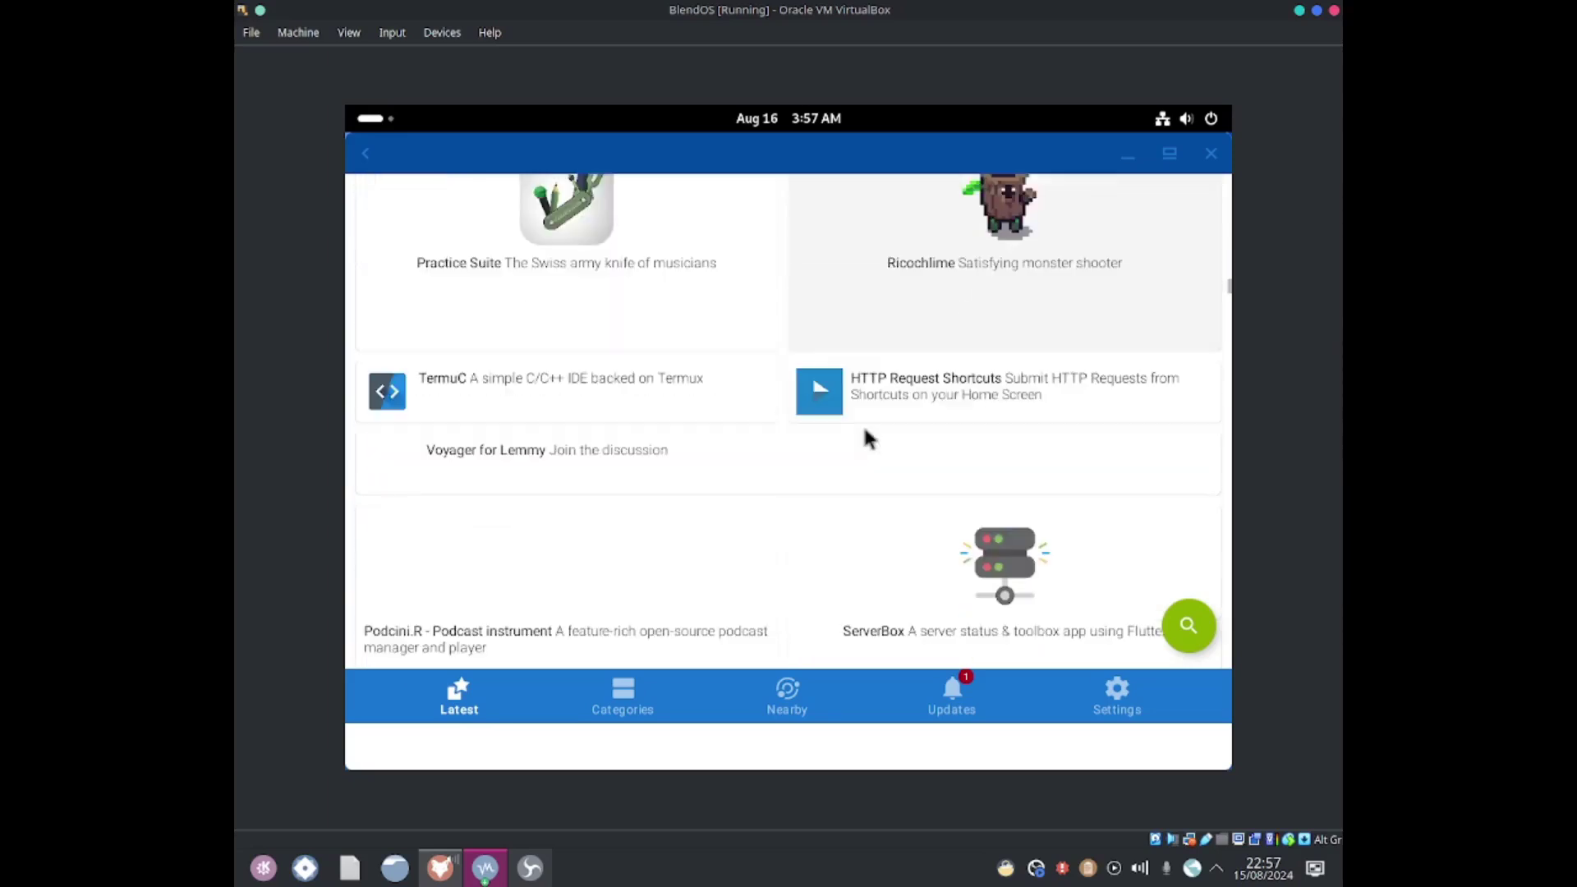
pyautogui.scroll(-8, 874, 434)
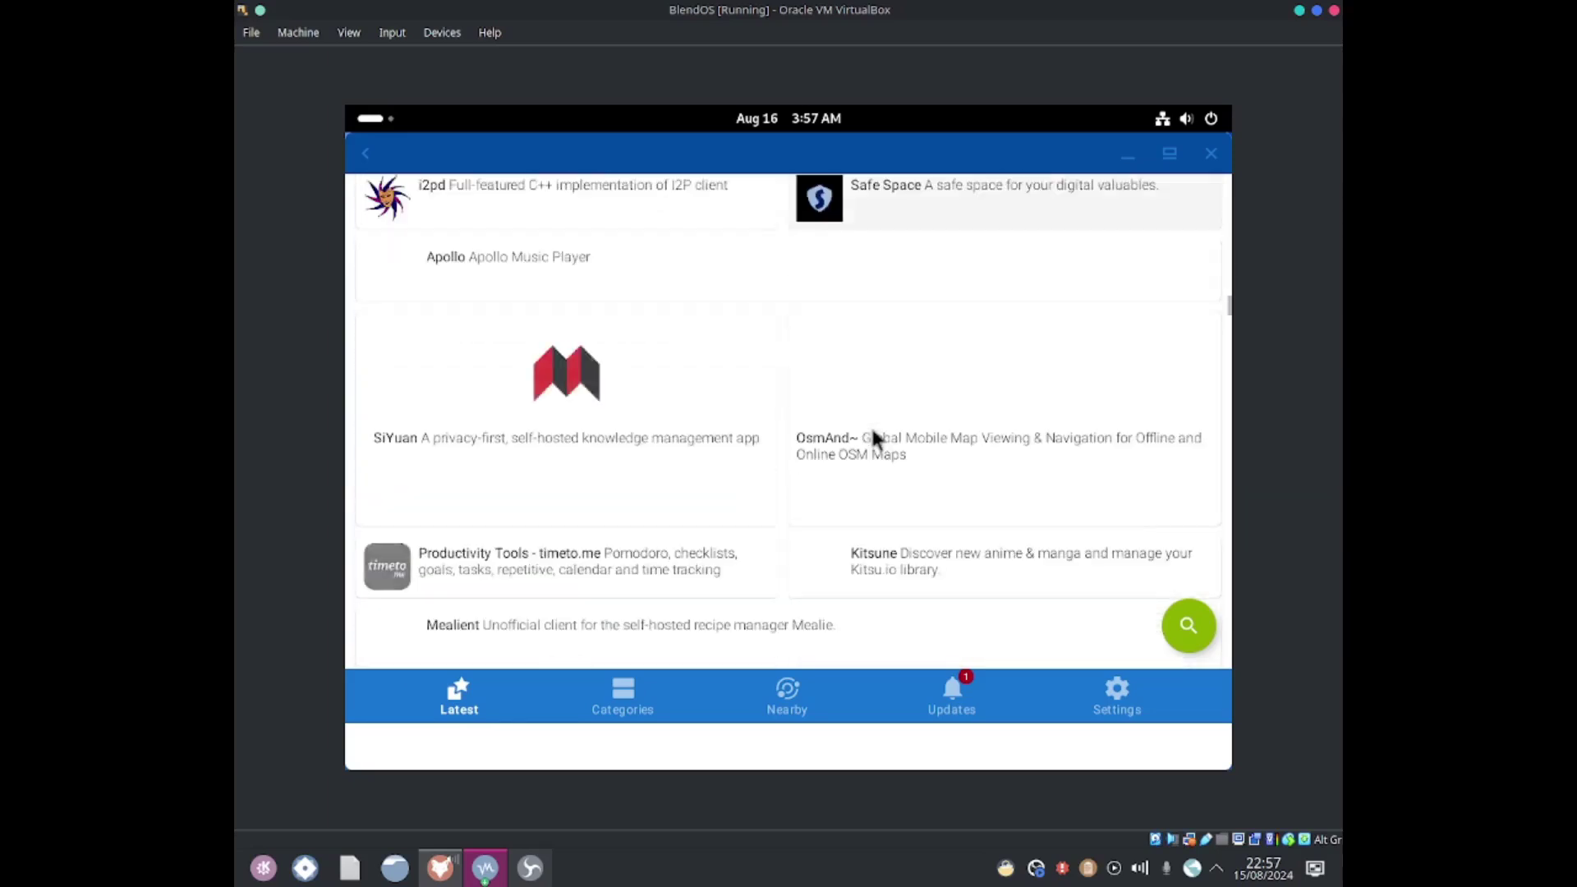
pyautogui.scroll(-10, 871, 437)
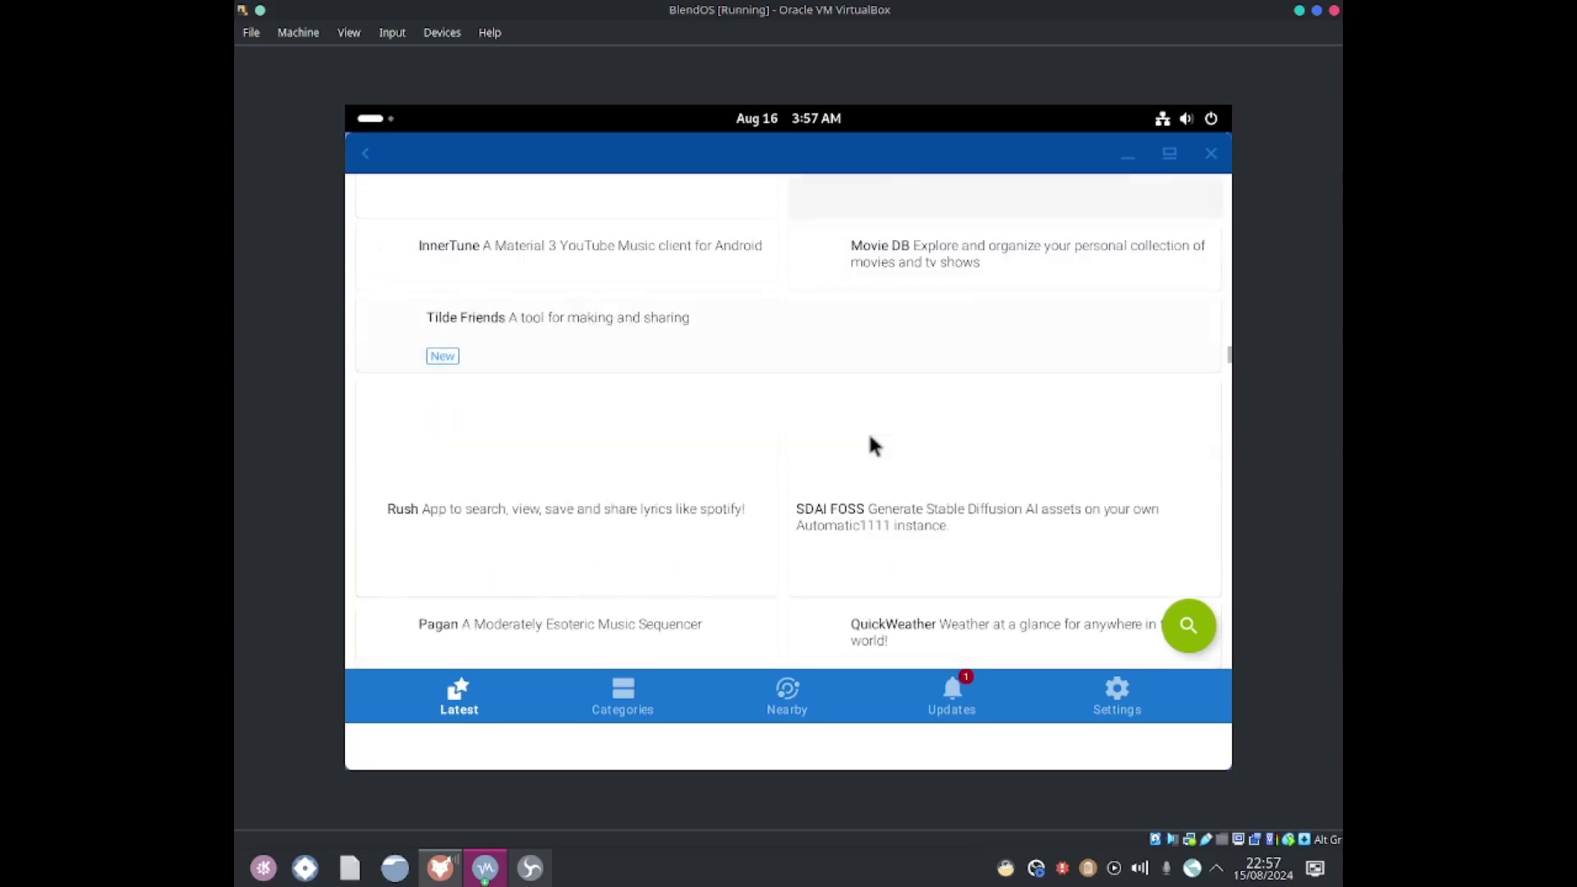
pyautogui.scroll(-12, 872, 446)
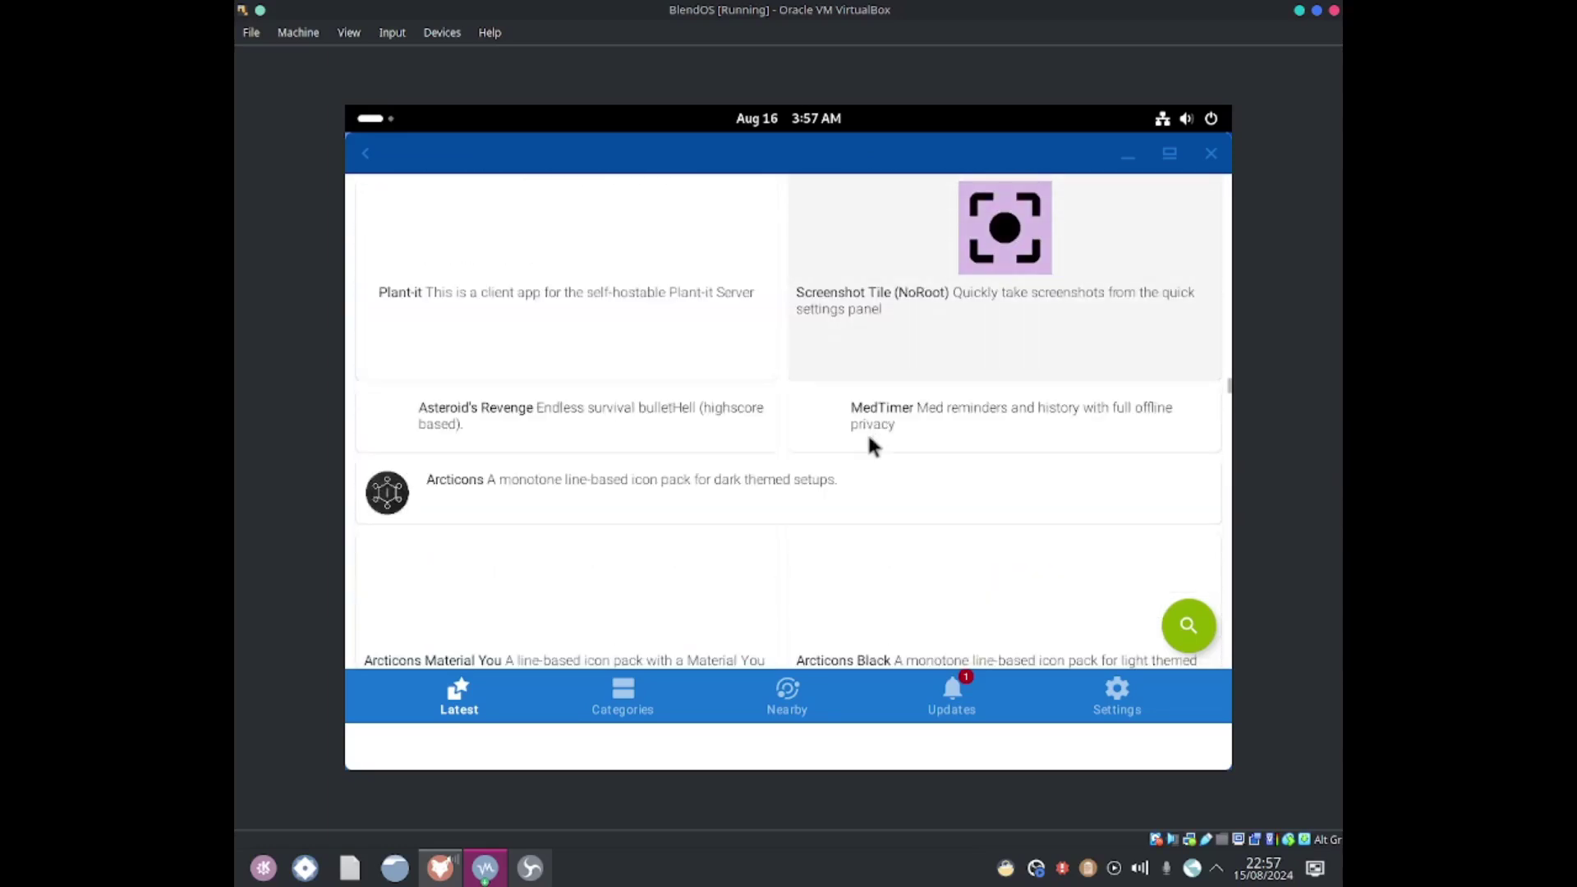
pyautogui.scroll(-10, 874, 473)
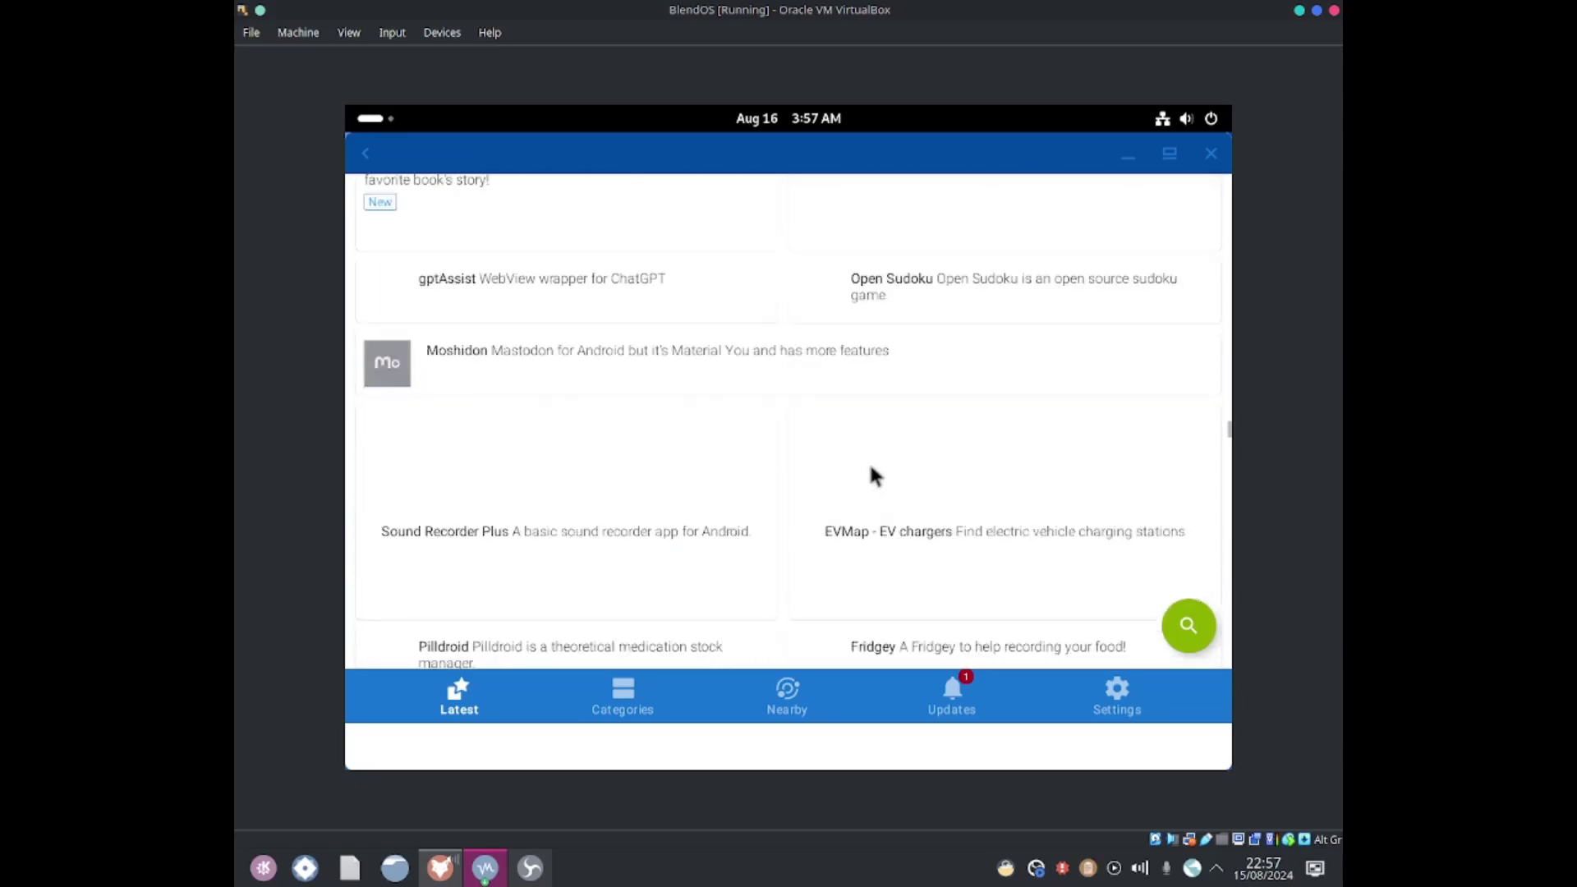
pyautogui.scroll(-10, 874, 475)
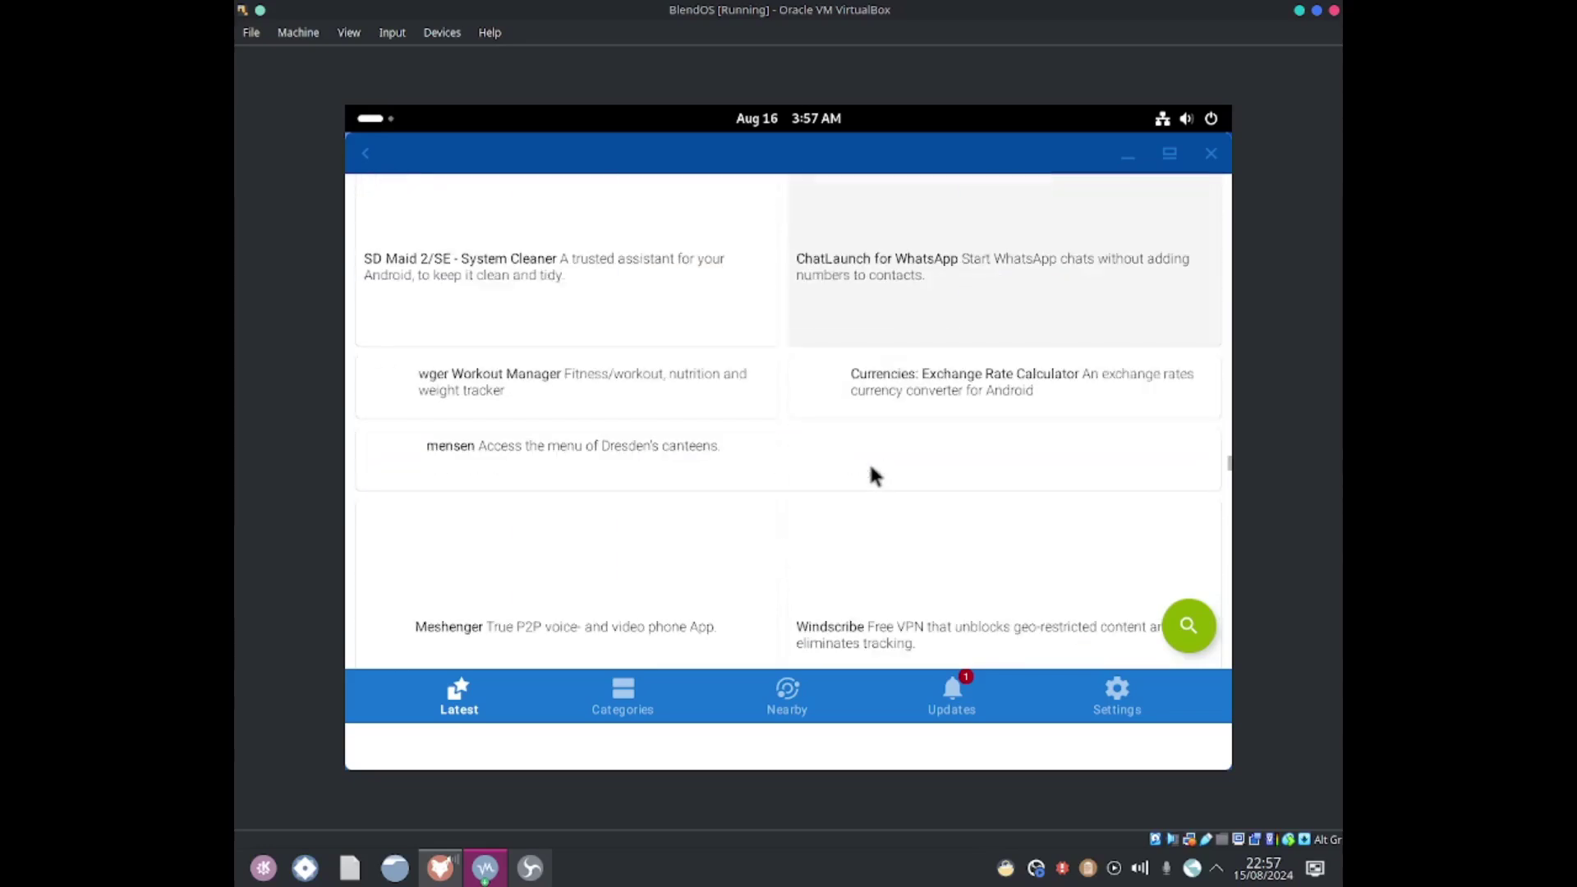
pyautogui.scroll(-8, 875, 474)
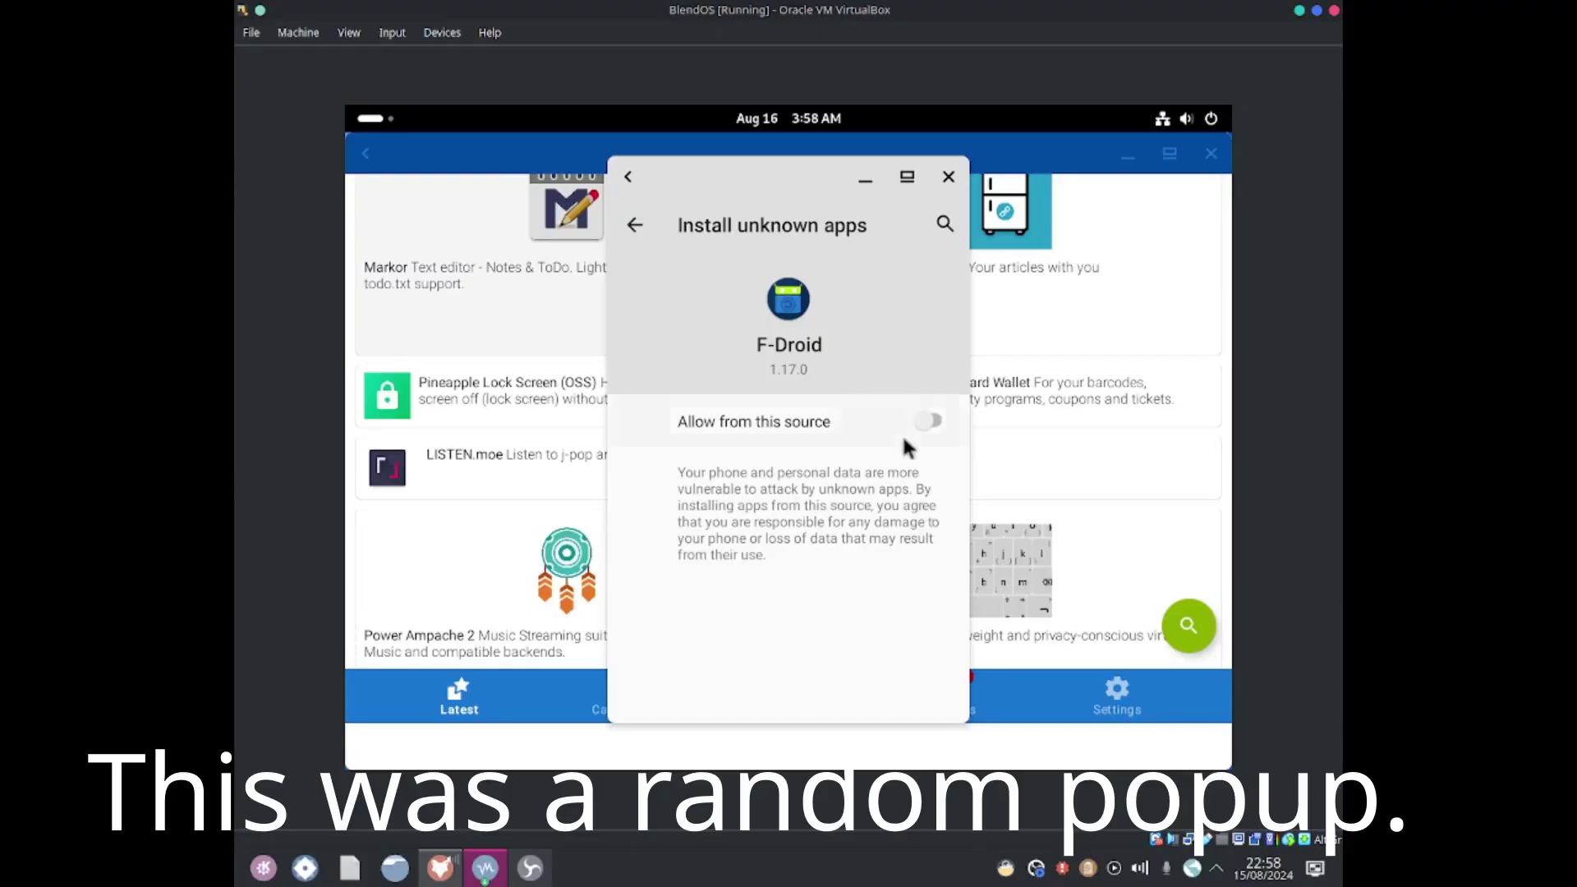
# Allow F-Droid as an install source and install the Bura weather app
pyautogui.click(926, 428)
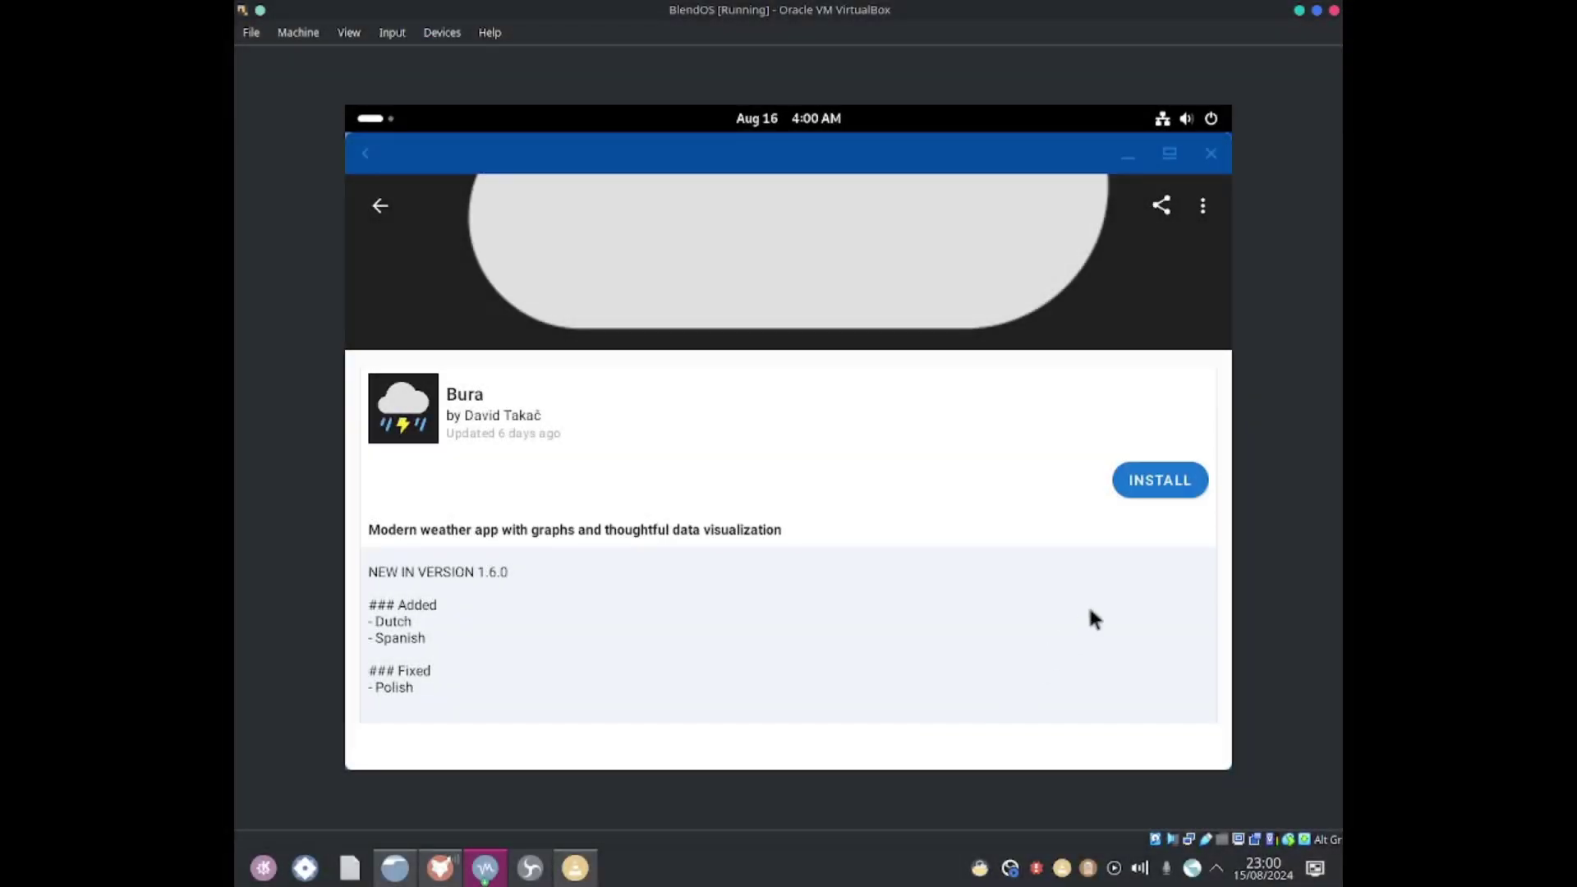
pyautogui.click(1162, 483)
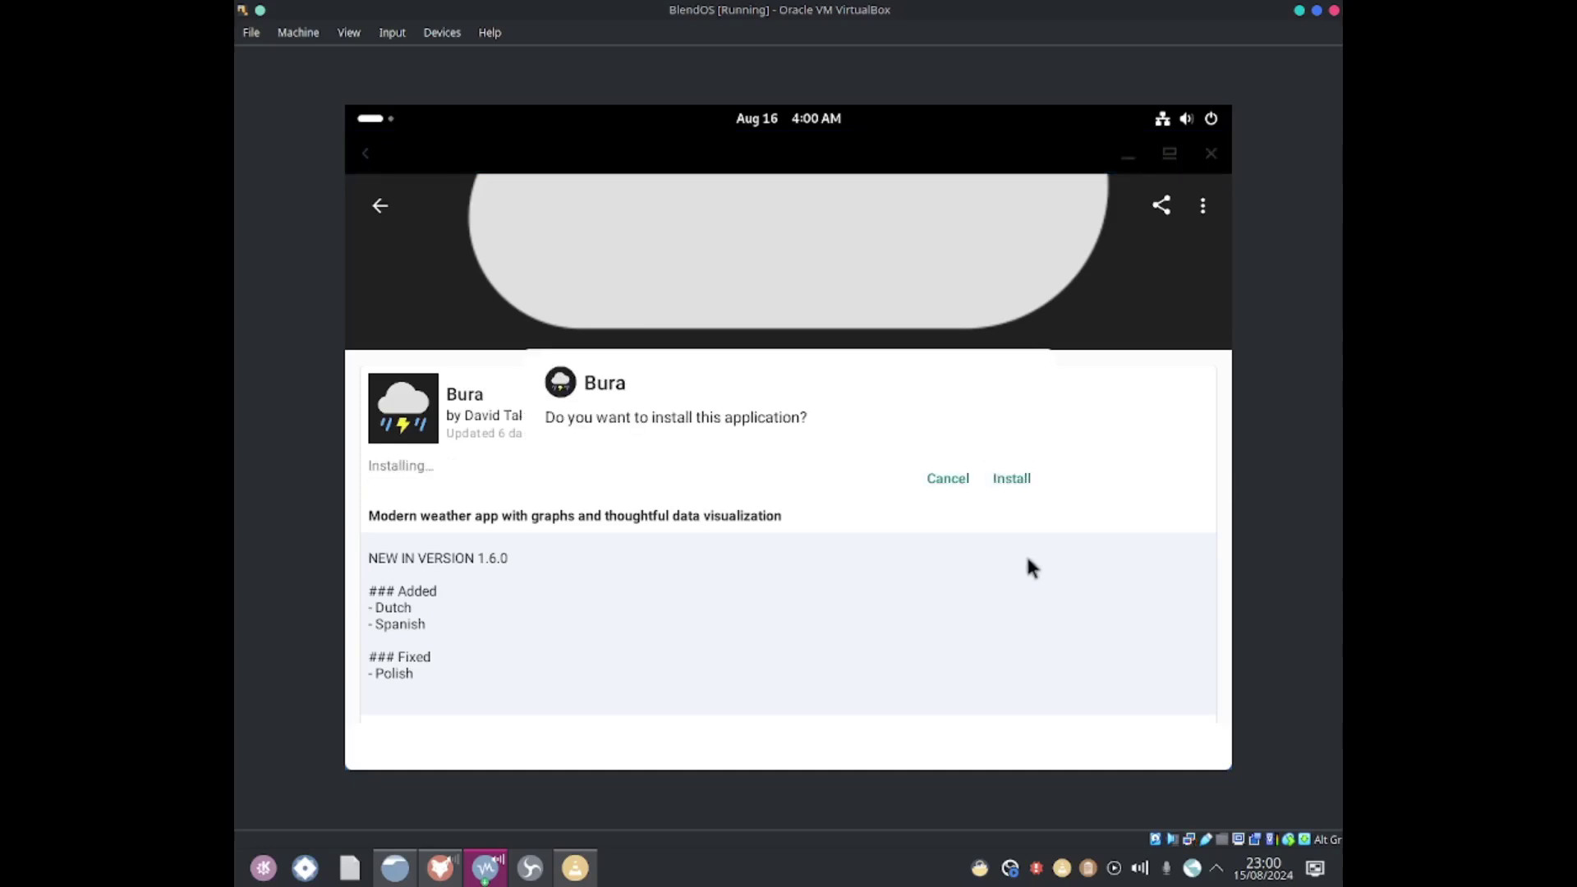
pyautogui.click(1011, 478)
# Open Bura and set its place to Bishkek, Kyrgyzstan via place search
pyautogui.click(1146, 491)
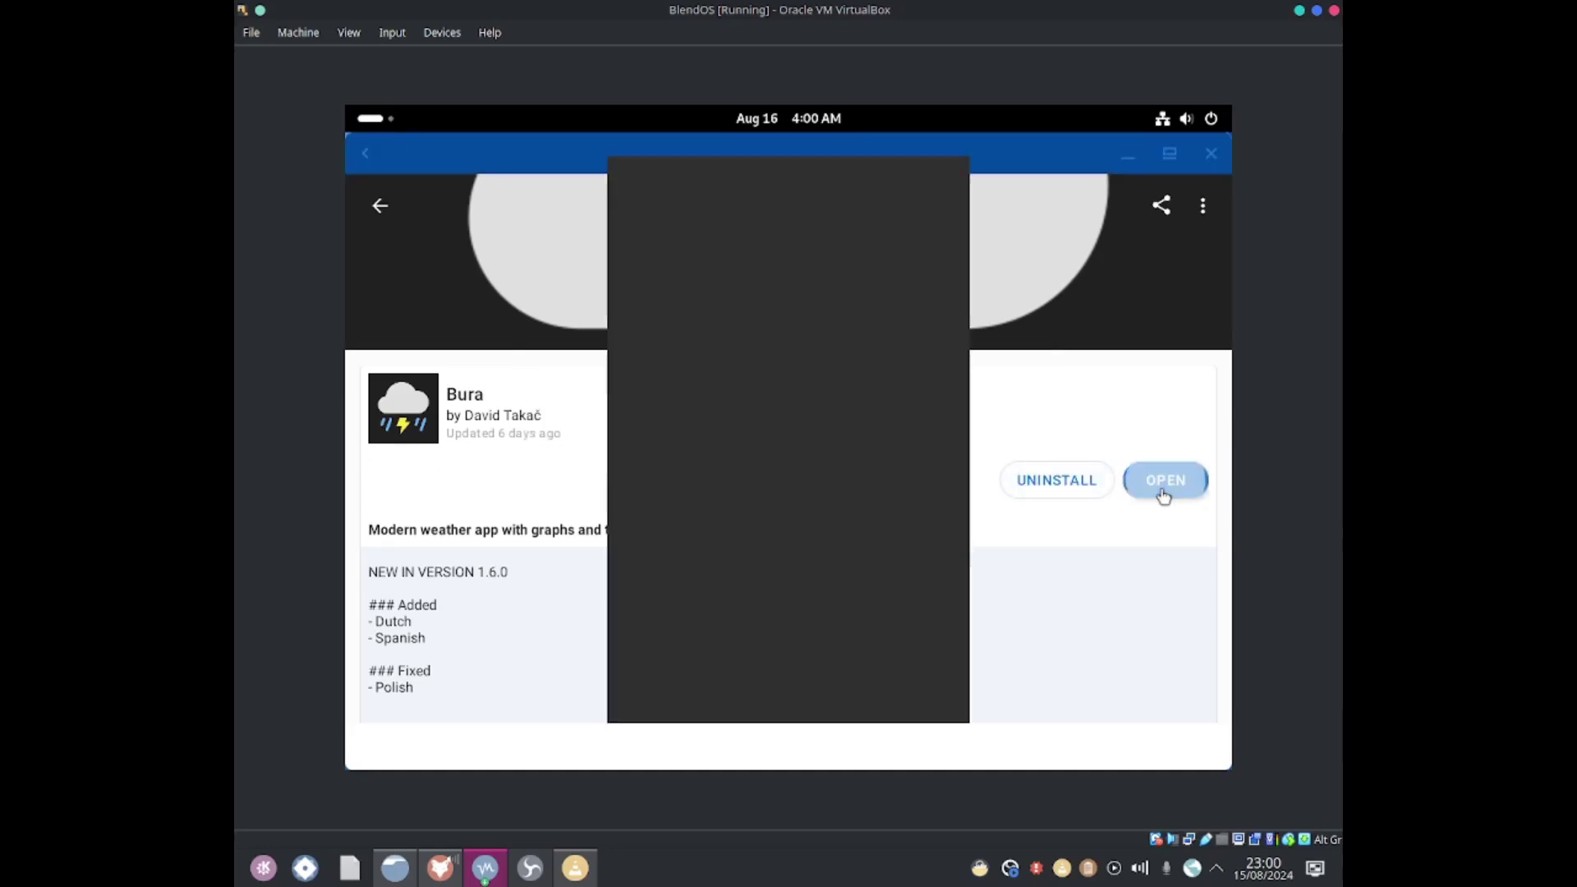
pyautogui.moveTo(795, 197); pyautogui.dragTo(830, 194)
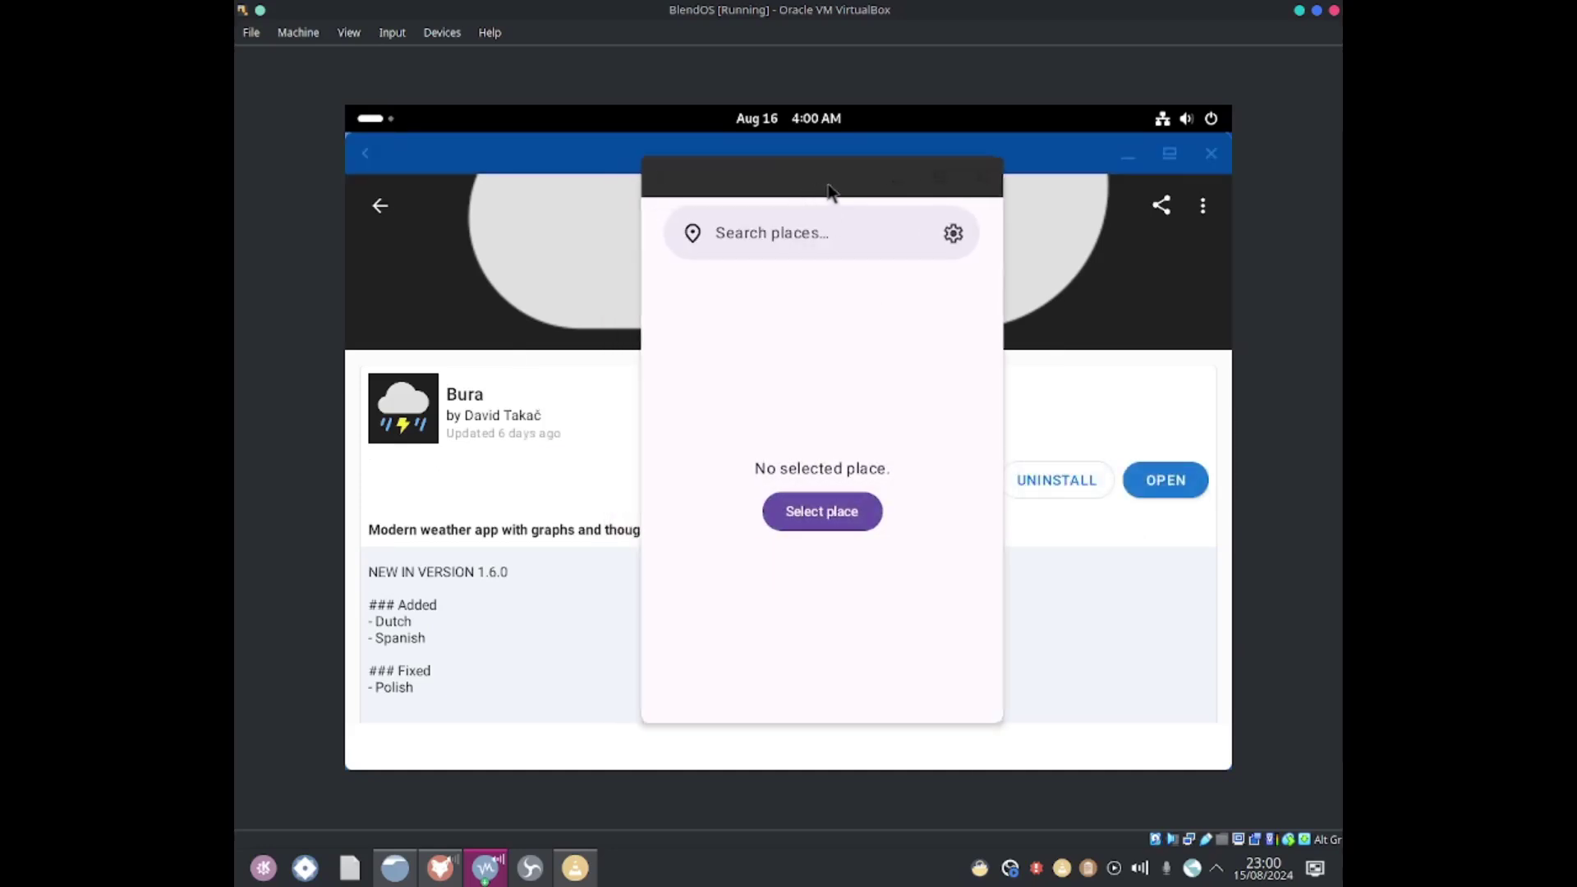
pyautogui.click(839, 234)
pyautogui.write('ky')
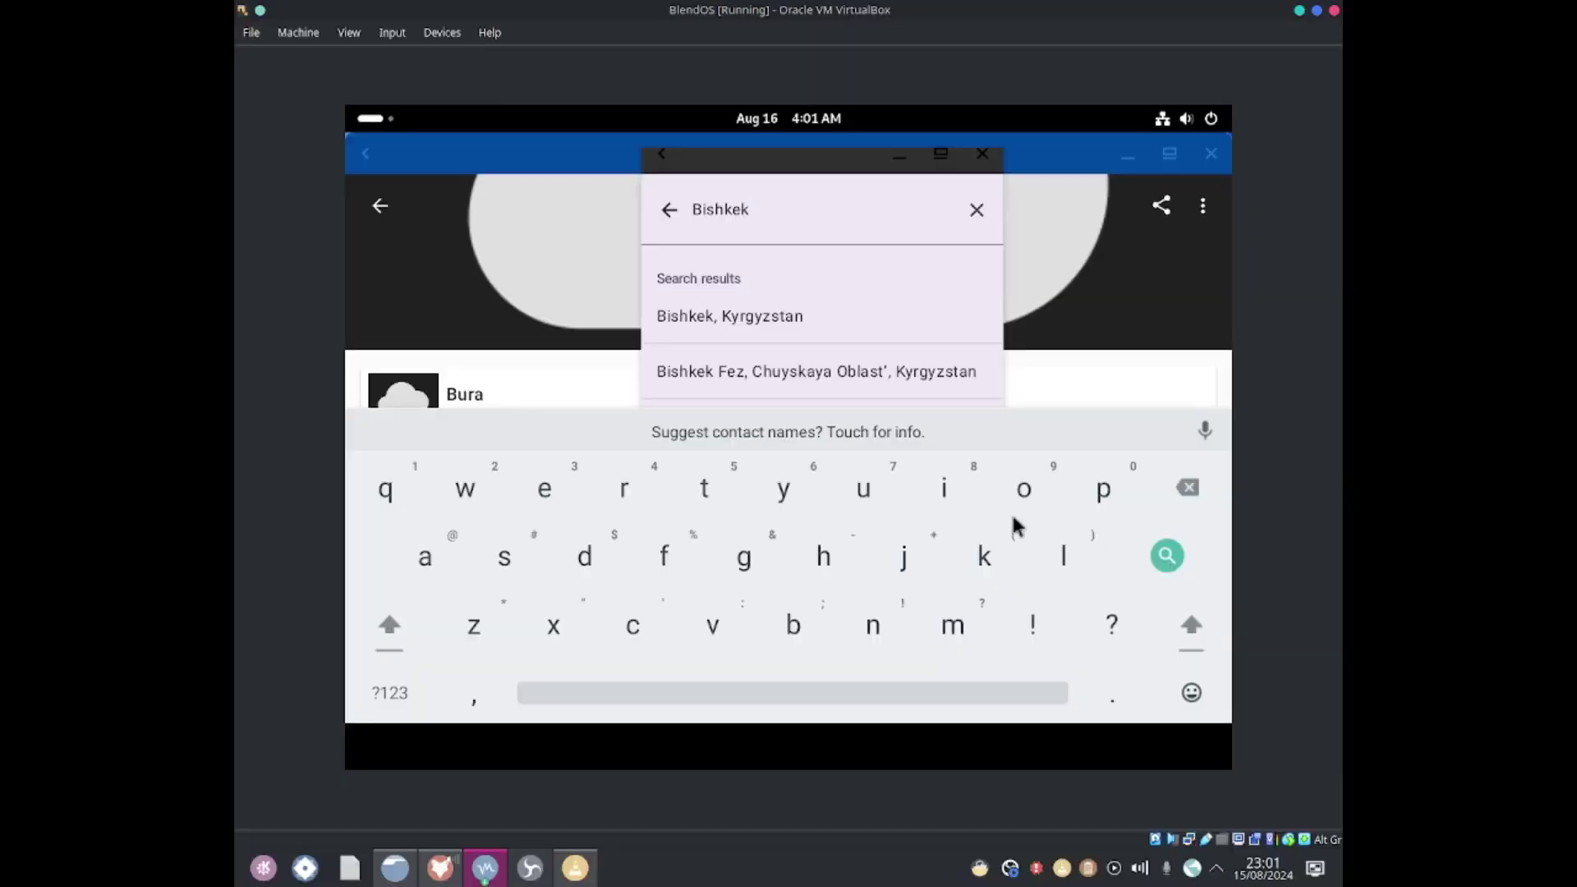
pyautogui.click(759, 327)
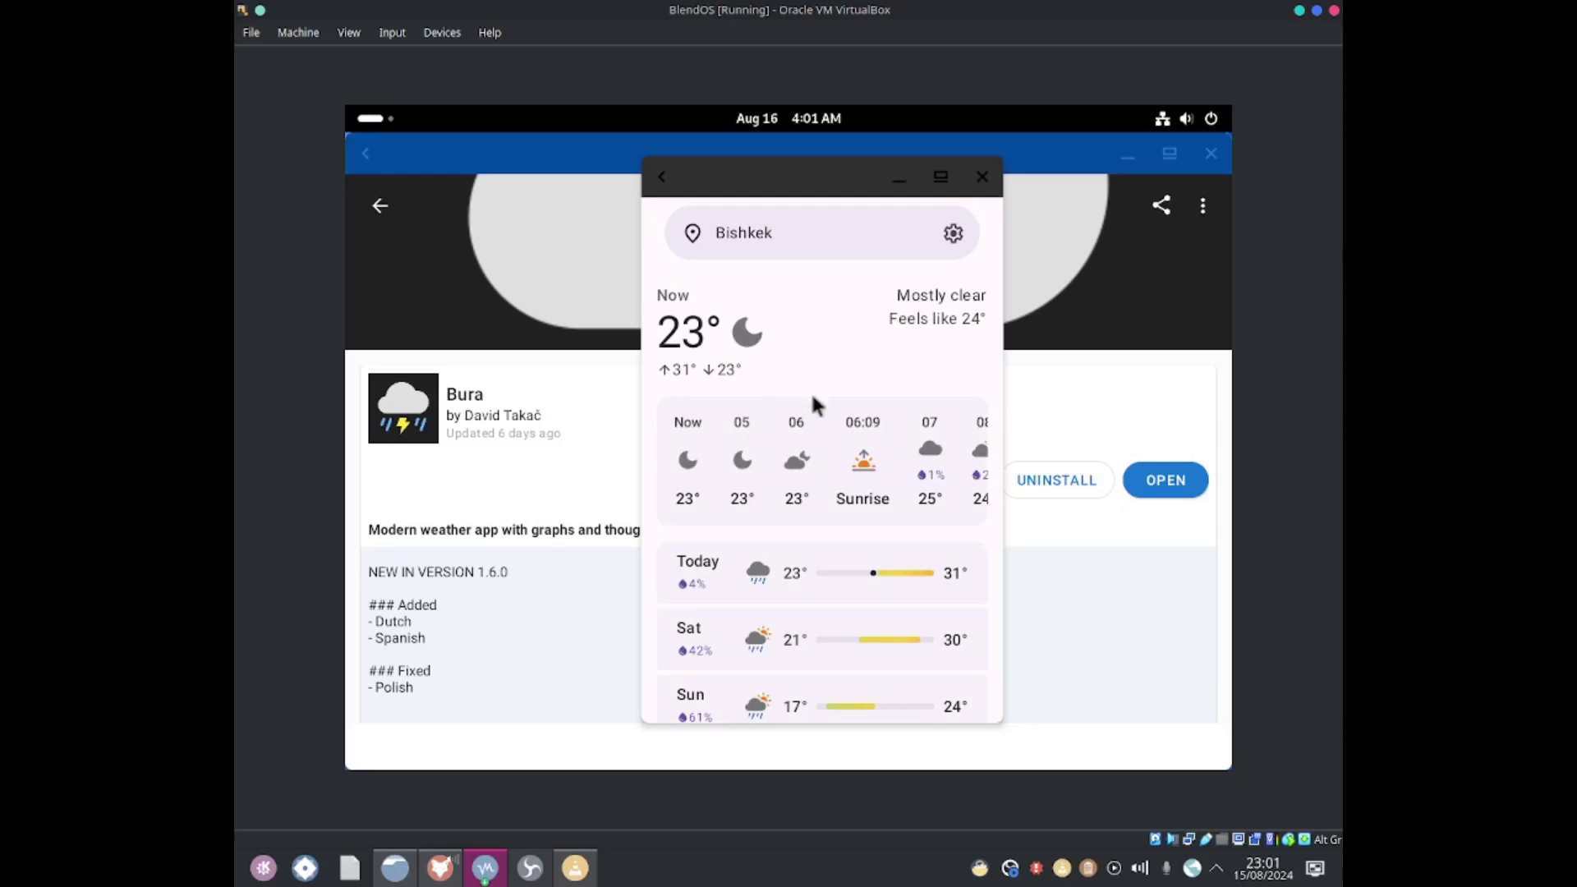
pyautogui.scroll(-1, 862, 437)
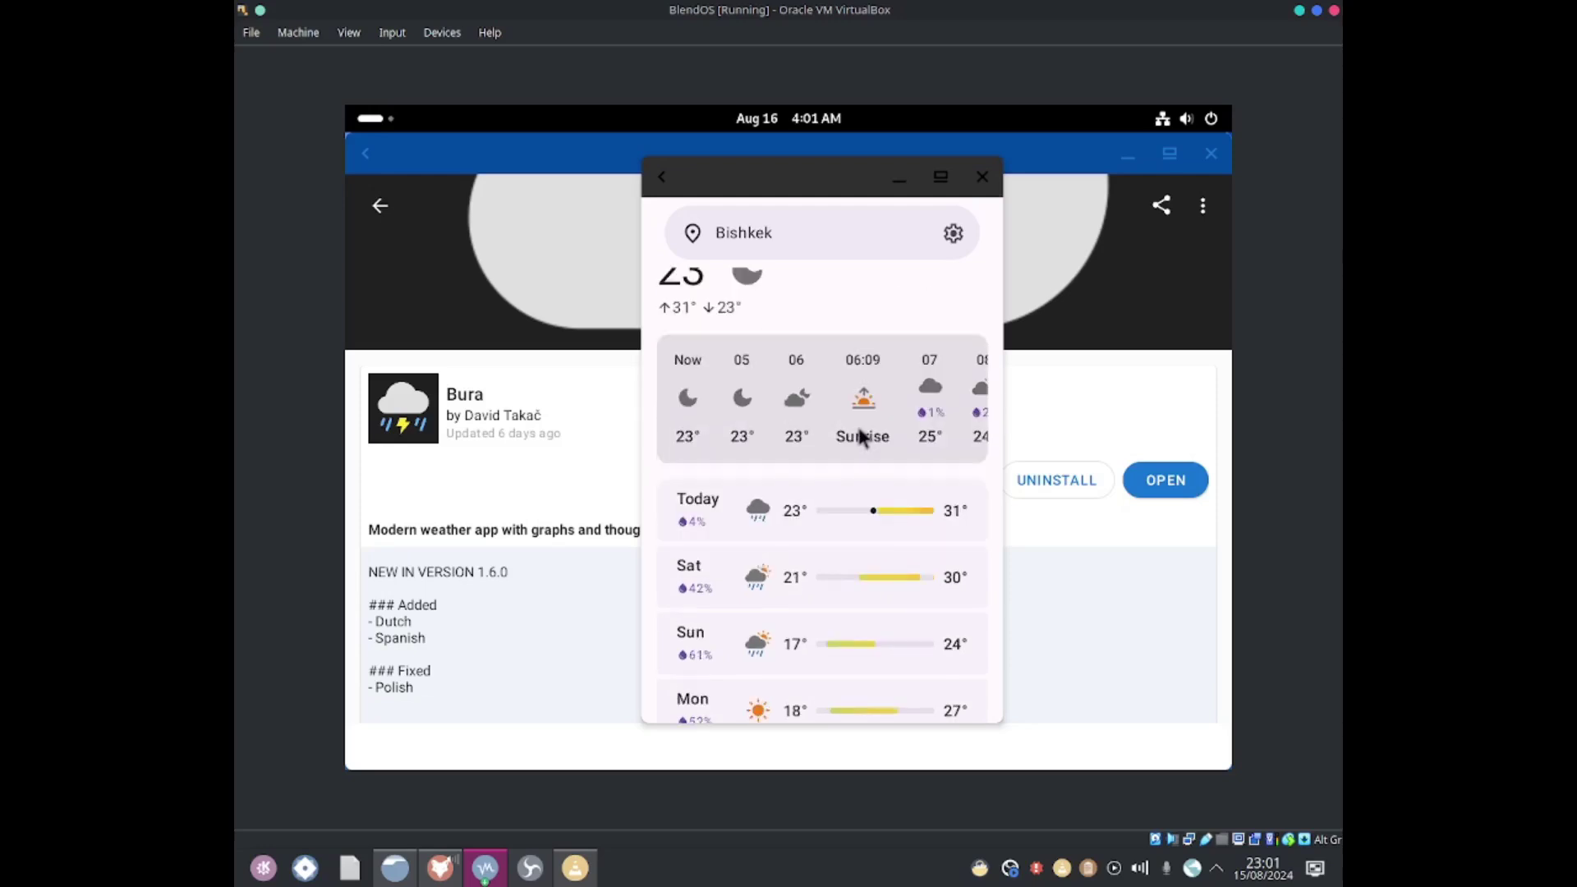
# Open today's Conditions for Friday 16 and scroll through its temperature and precipitation charts
pyautogui.click(800, 509)
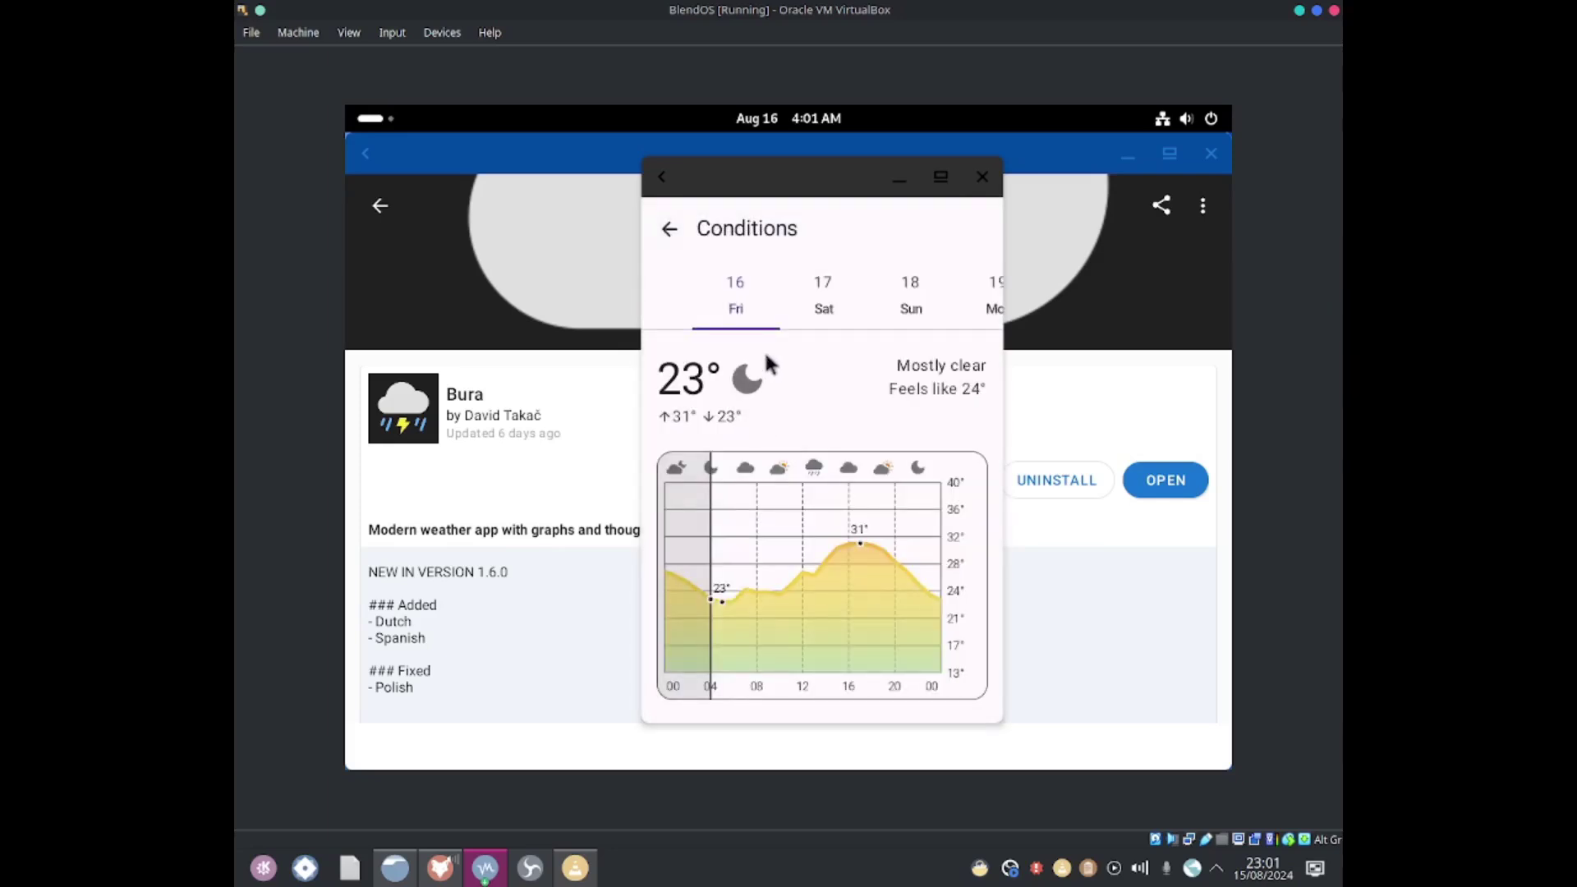
pyautogui.scroll(-1, 842, 370)
pyautogui.scroll(-5, 839, 369)
pyautogui.scroll(7, 839, 383)
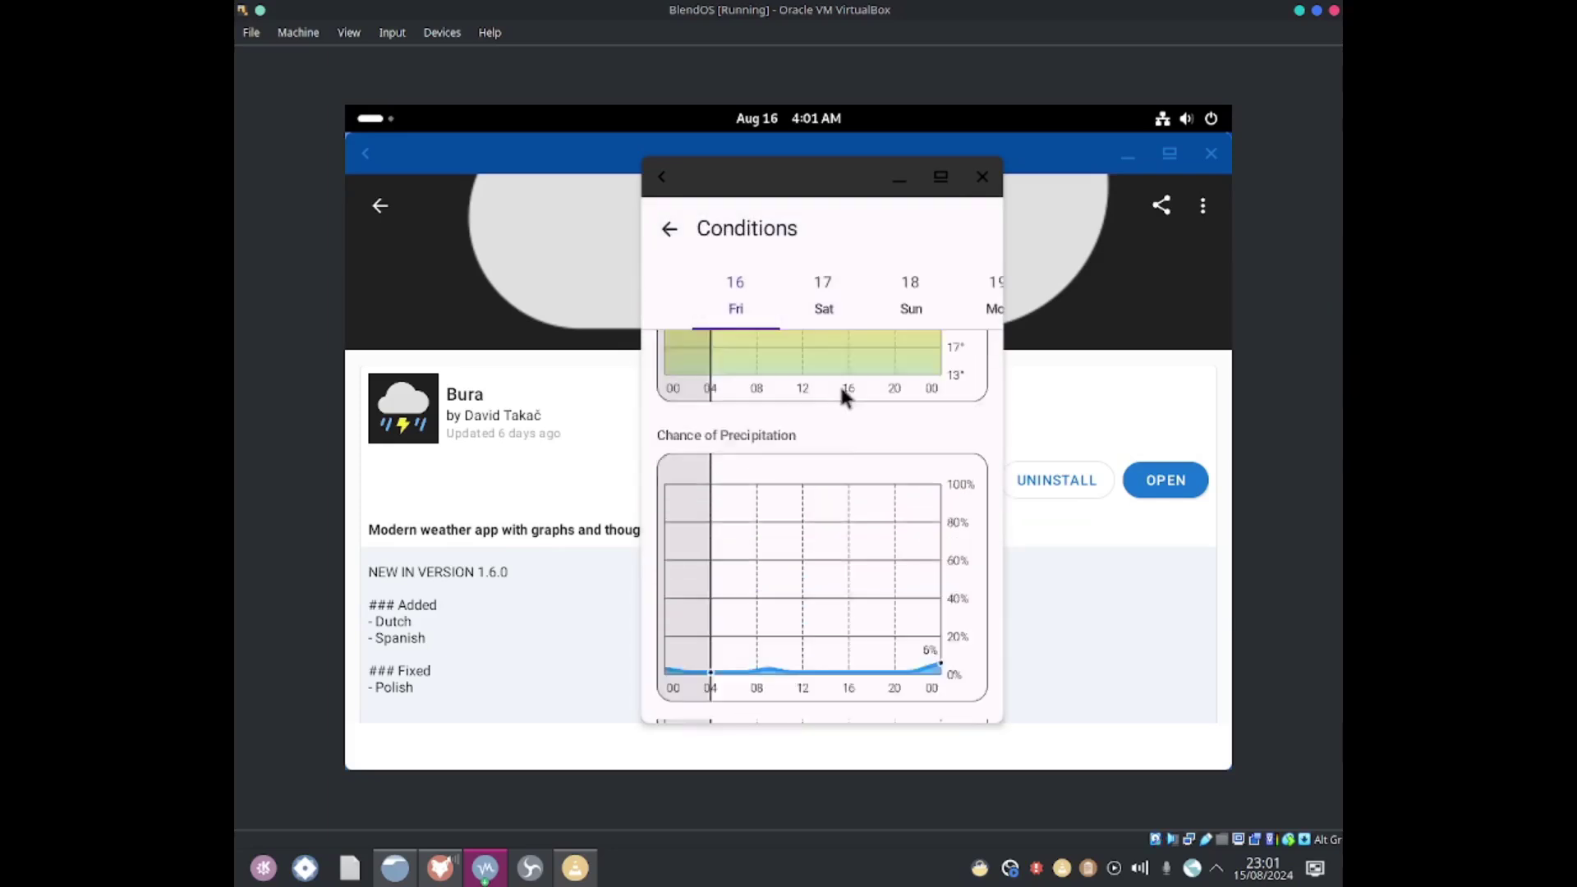
pyautogui.scroll(-4, 851, 396)
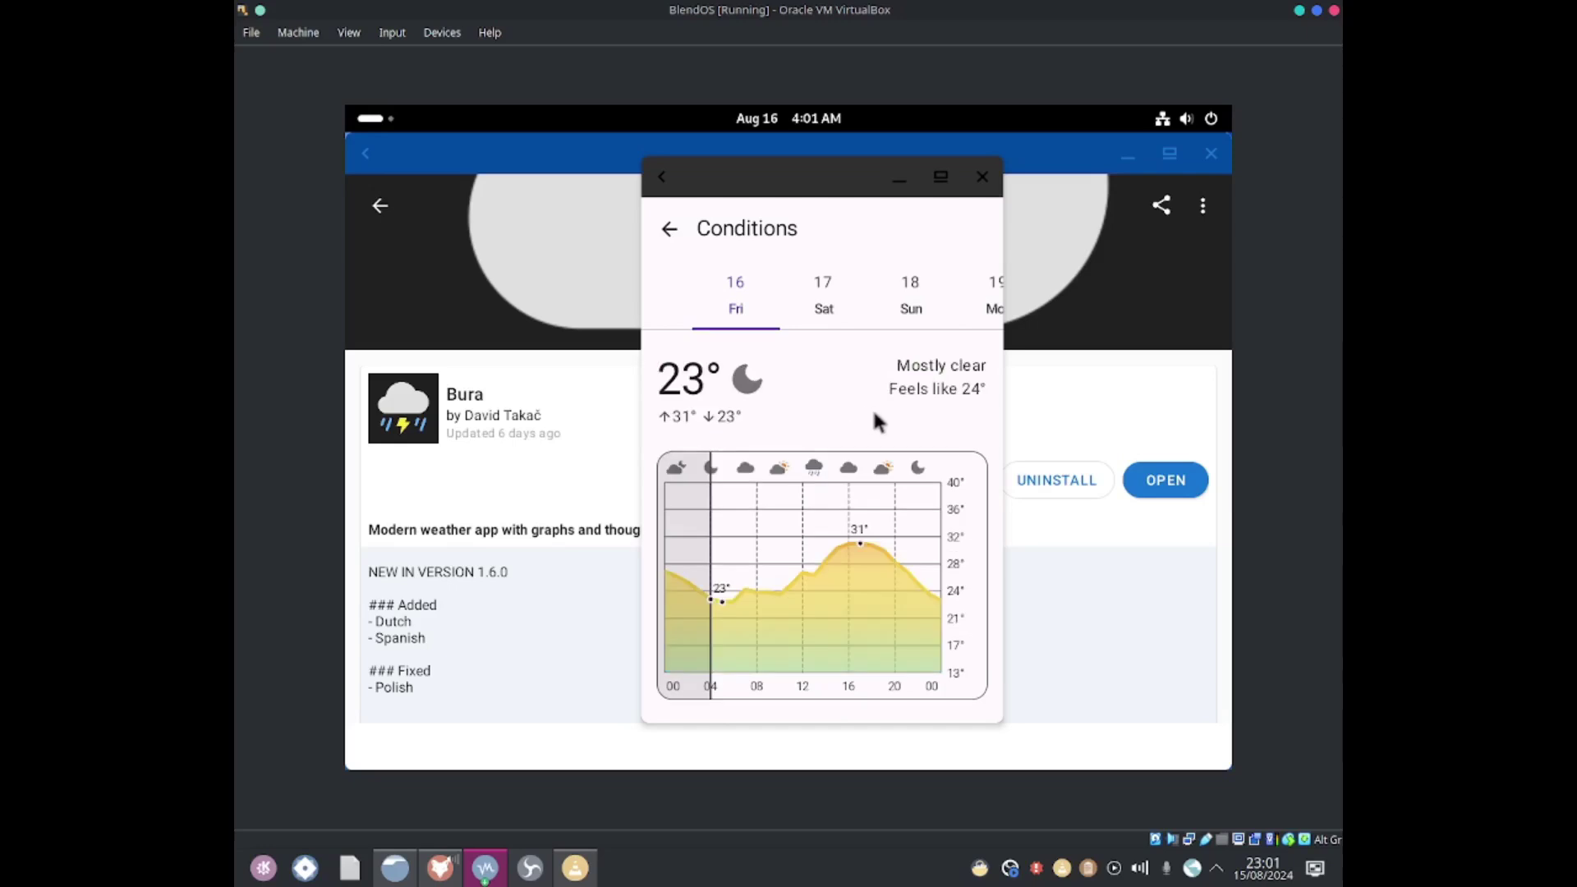
pyautogui.scroll(-10, 963, 406)
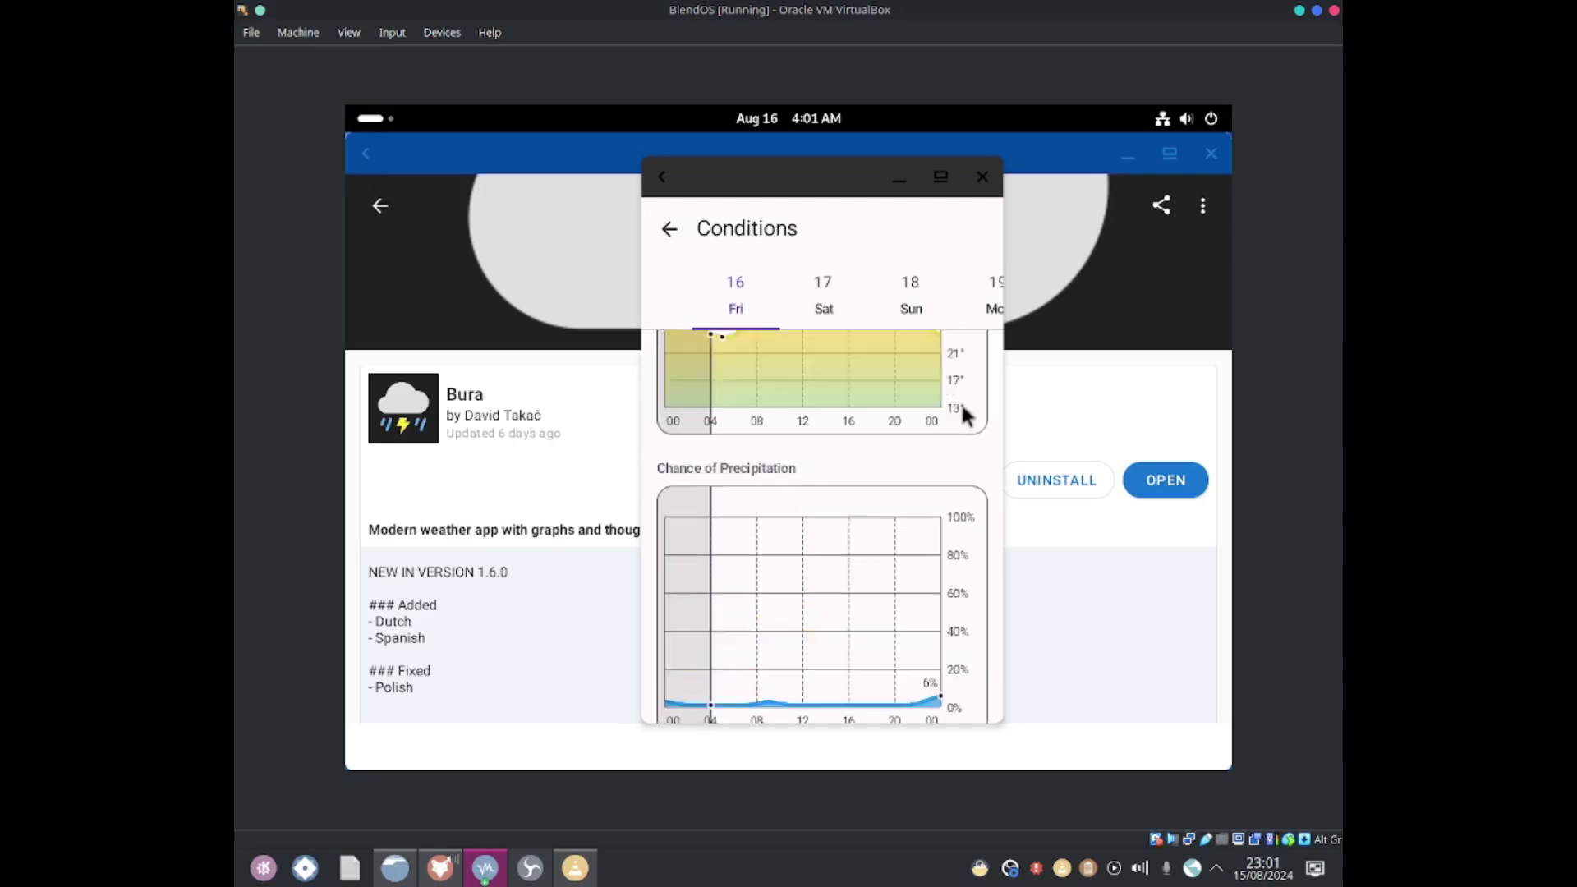
pyautogui.scroll(-4, 901, 439)
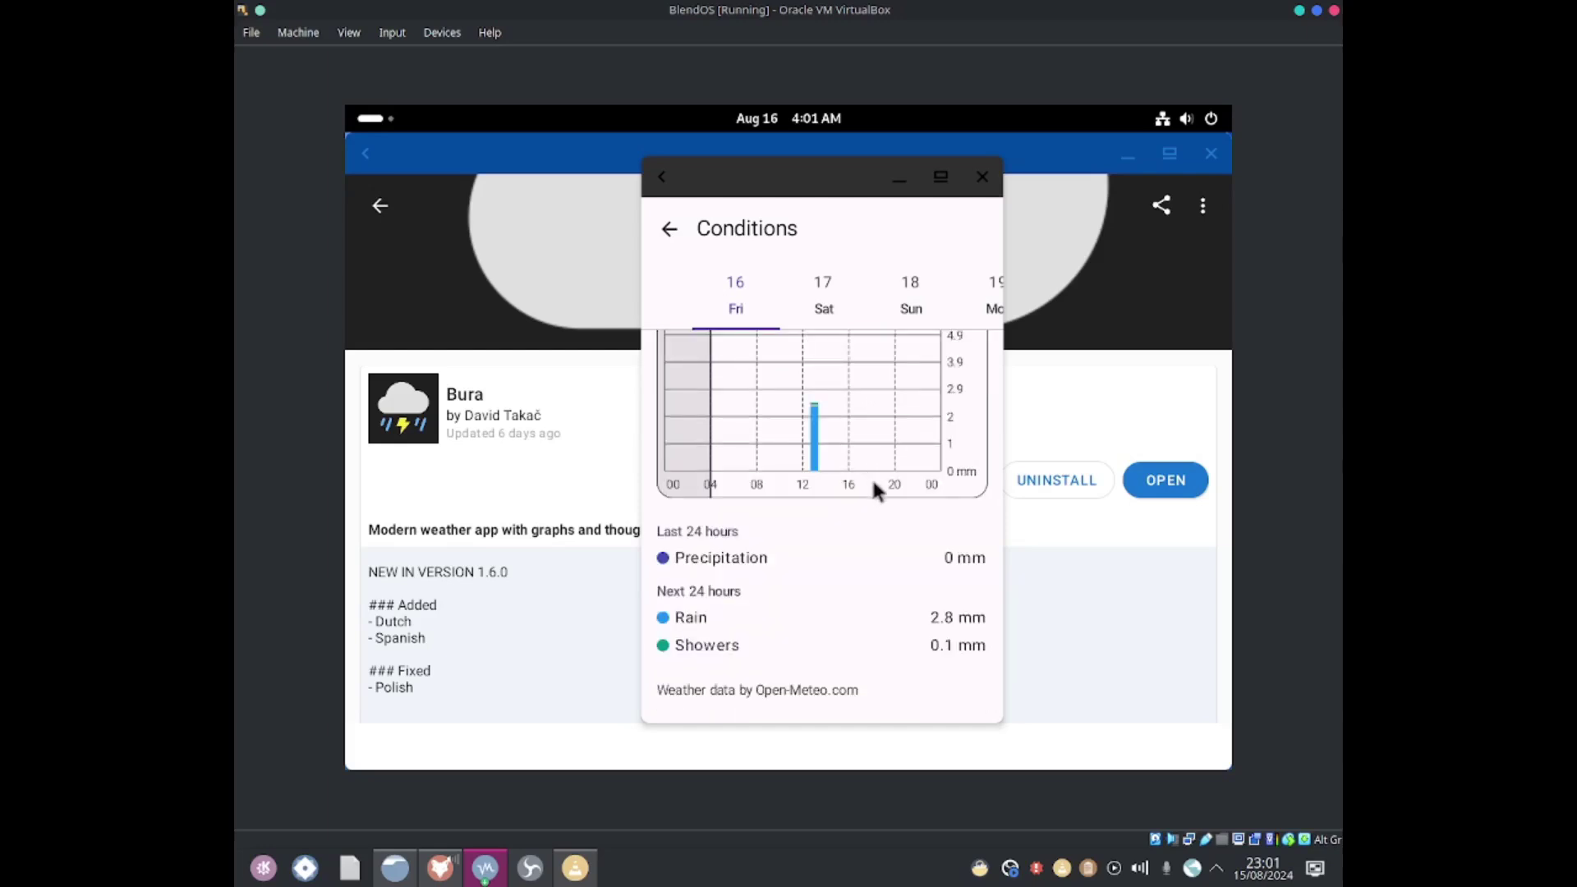
pyautogui.scroll(14, 871, 480)
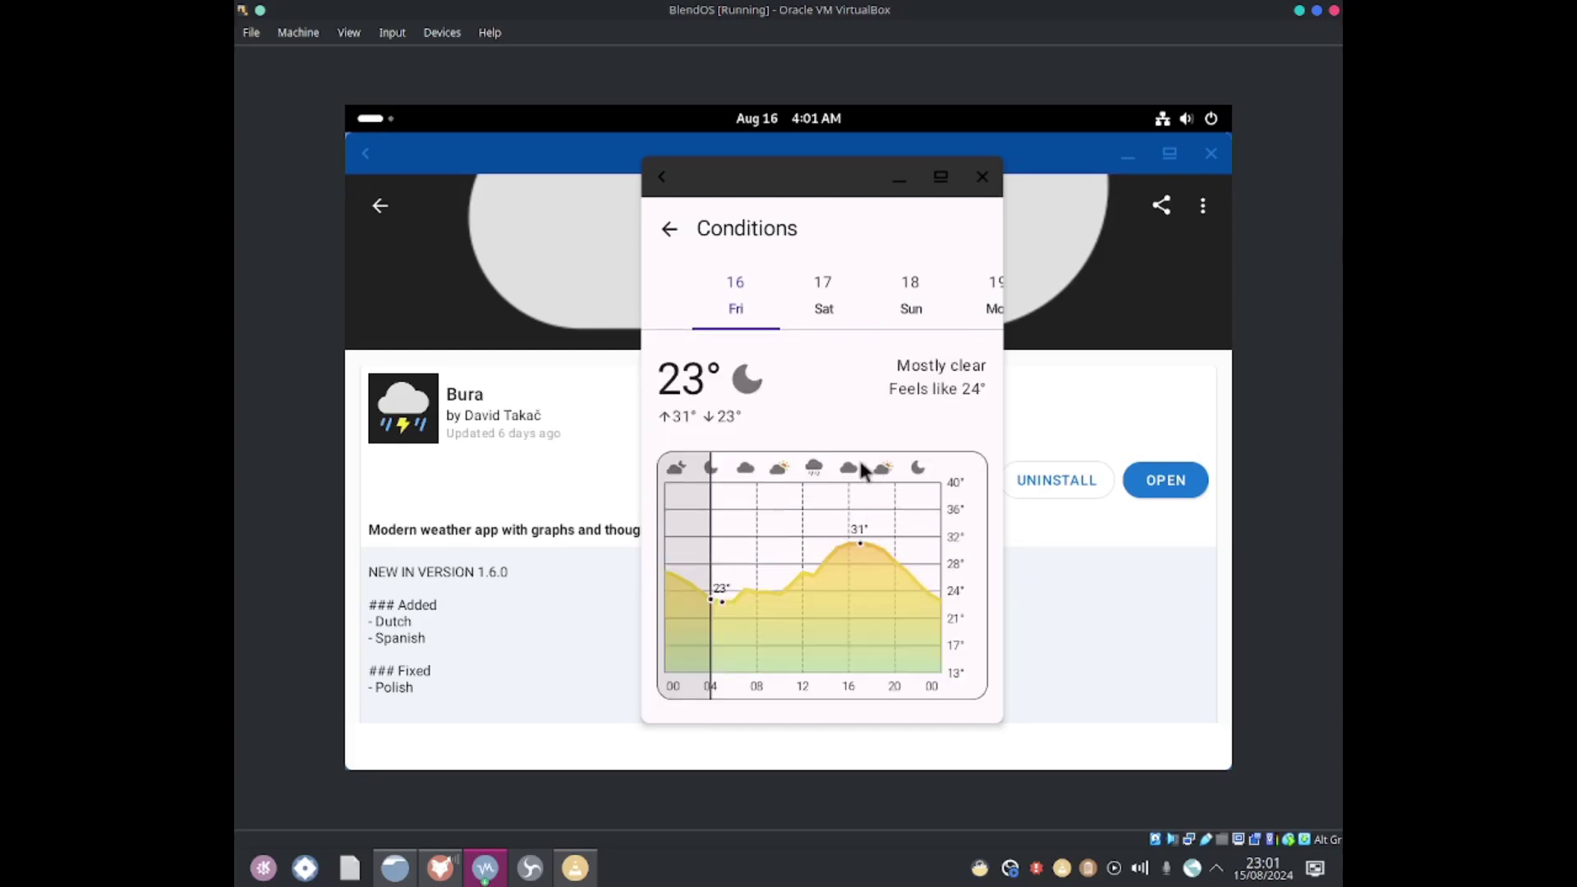
pyautogui.scroll(-12, 813, 485)
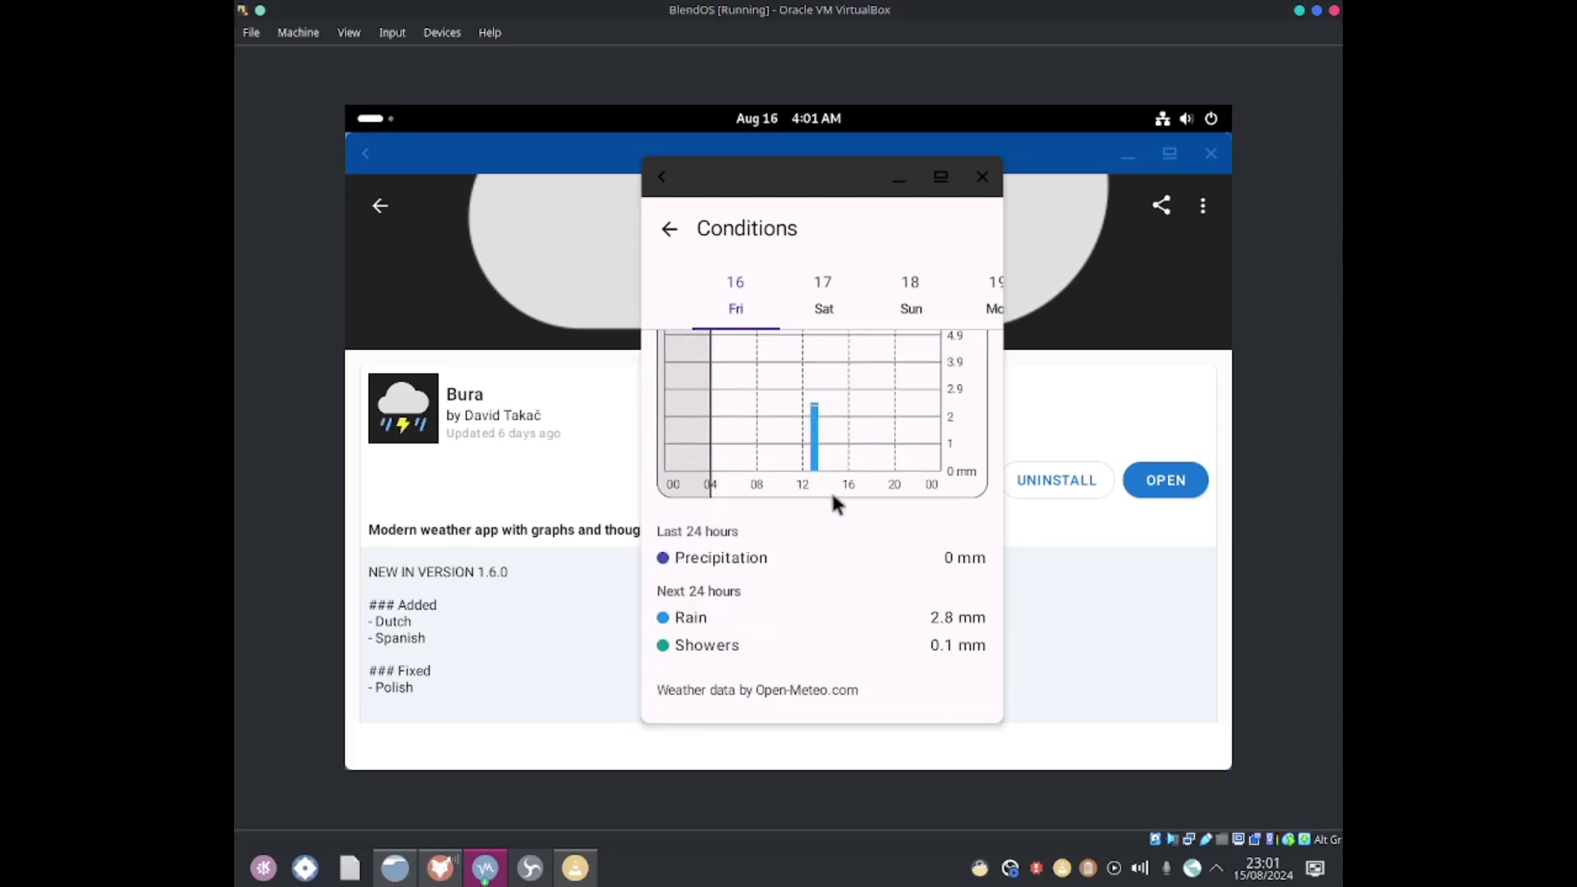
pyautogui.scroll(12, 831, 503)
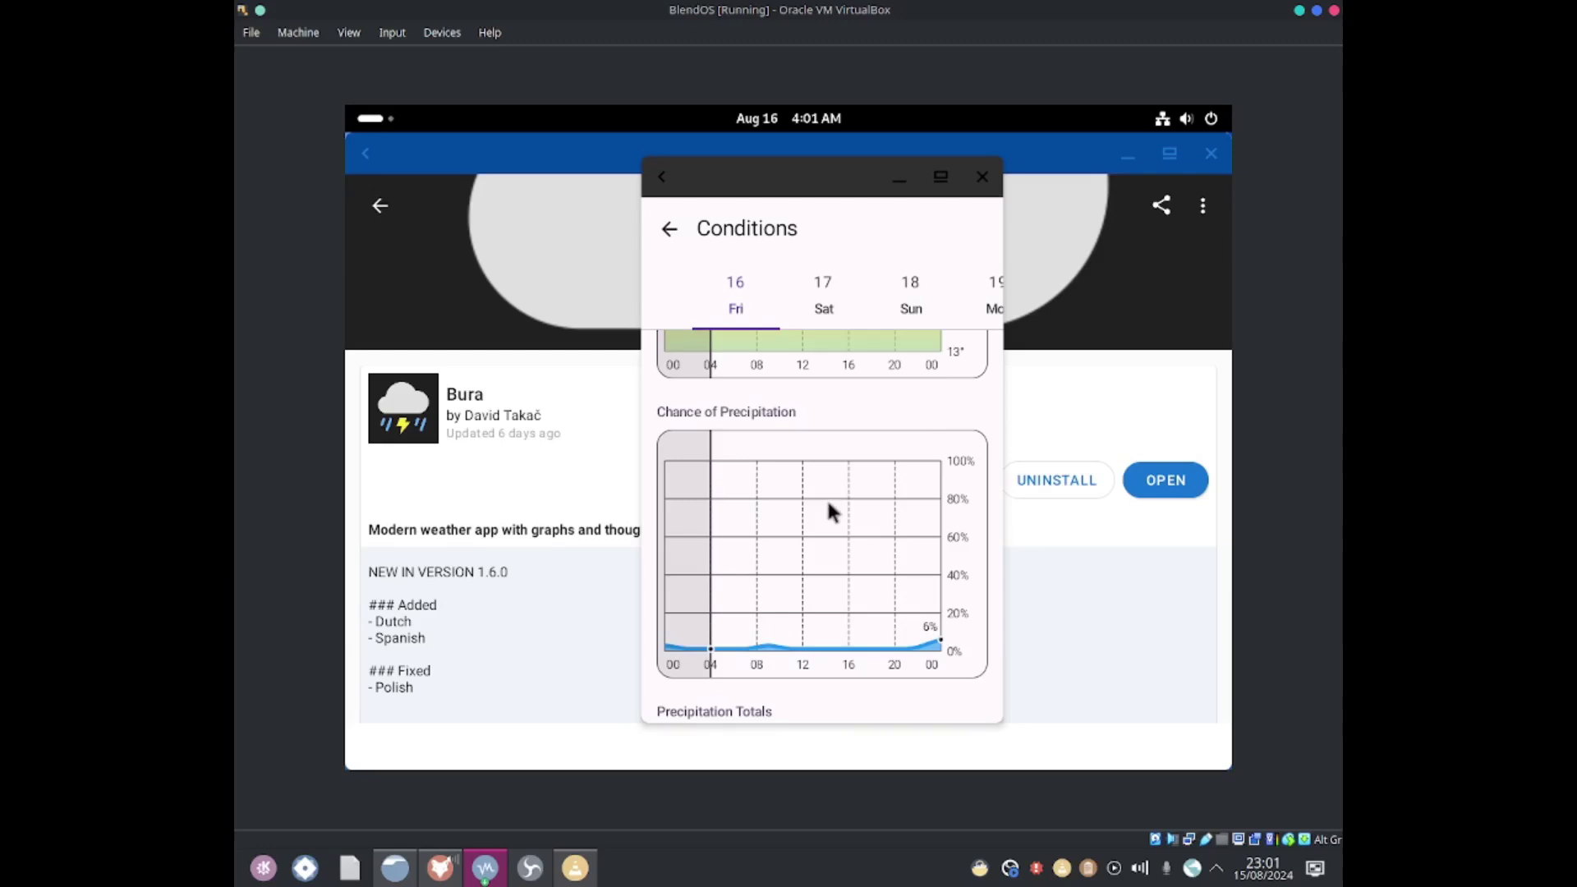
# Return to Bura's main forecast, scroll the daily list, then close the Bura window
pyautogui.click(670, 230)
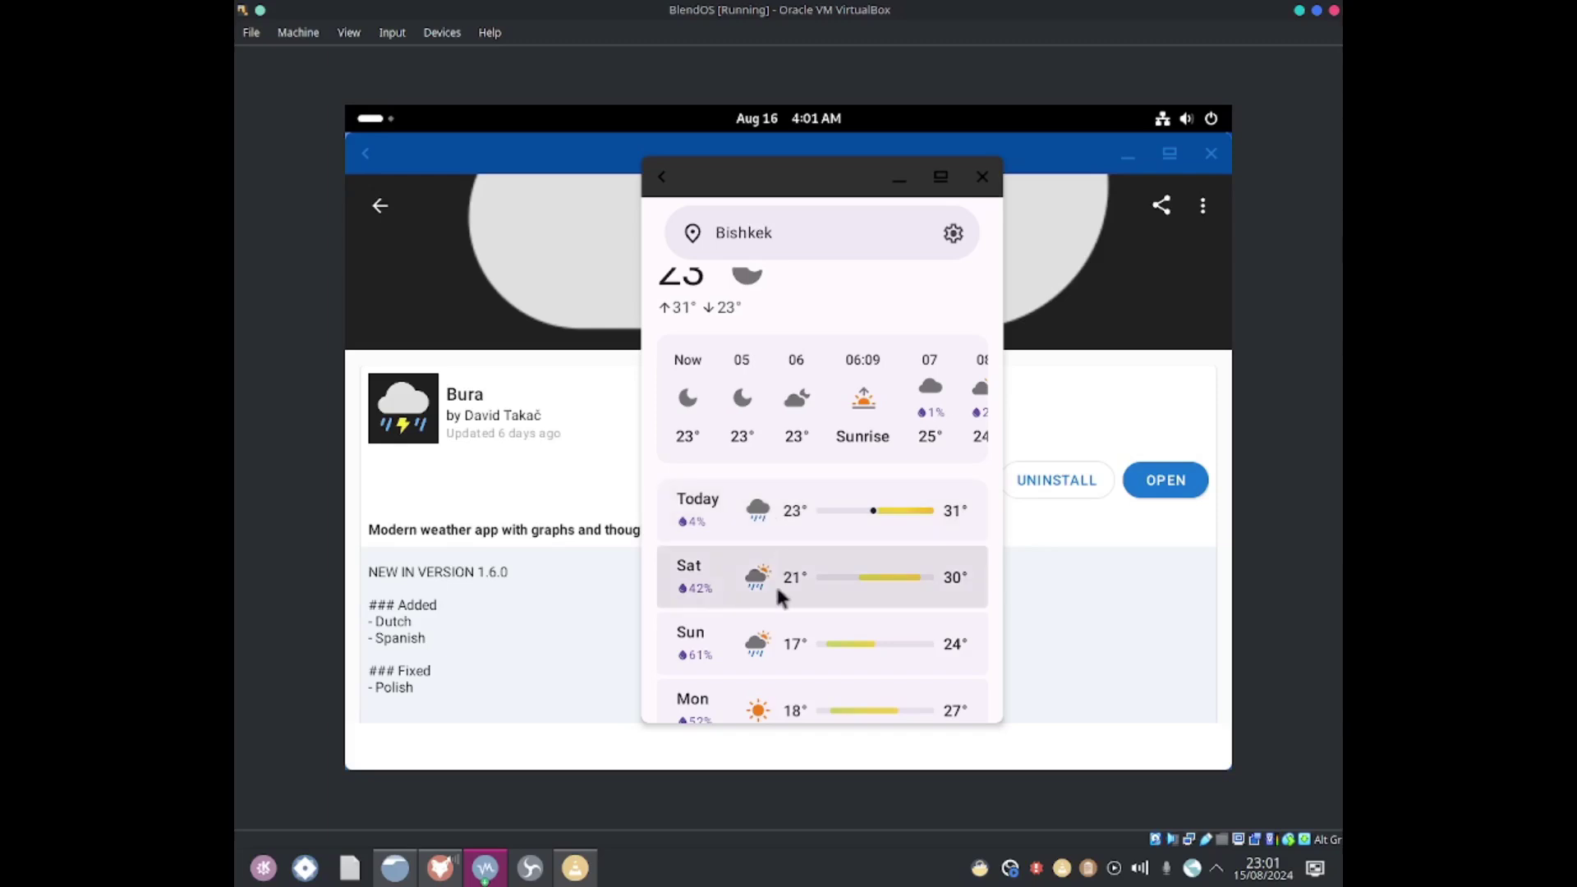
pyautogui.scroll(-1, 773, 654)
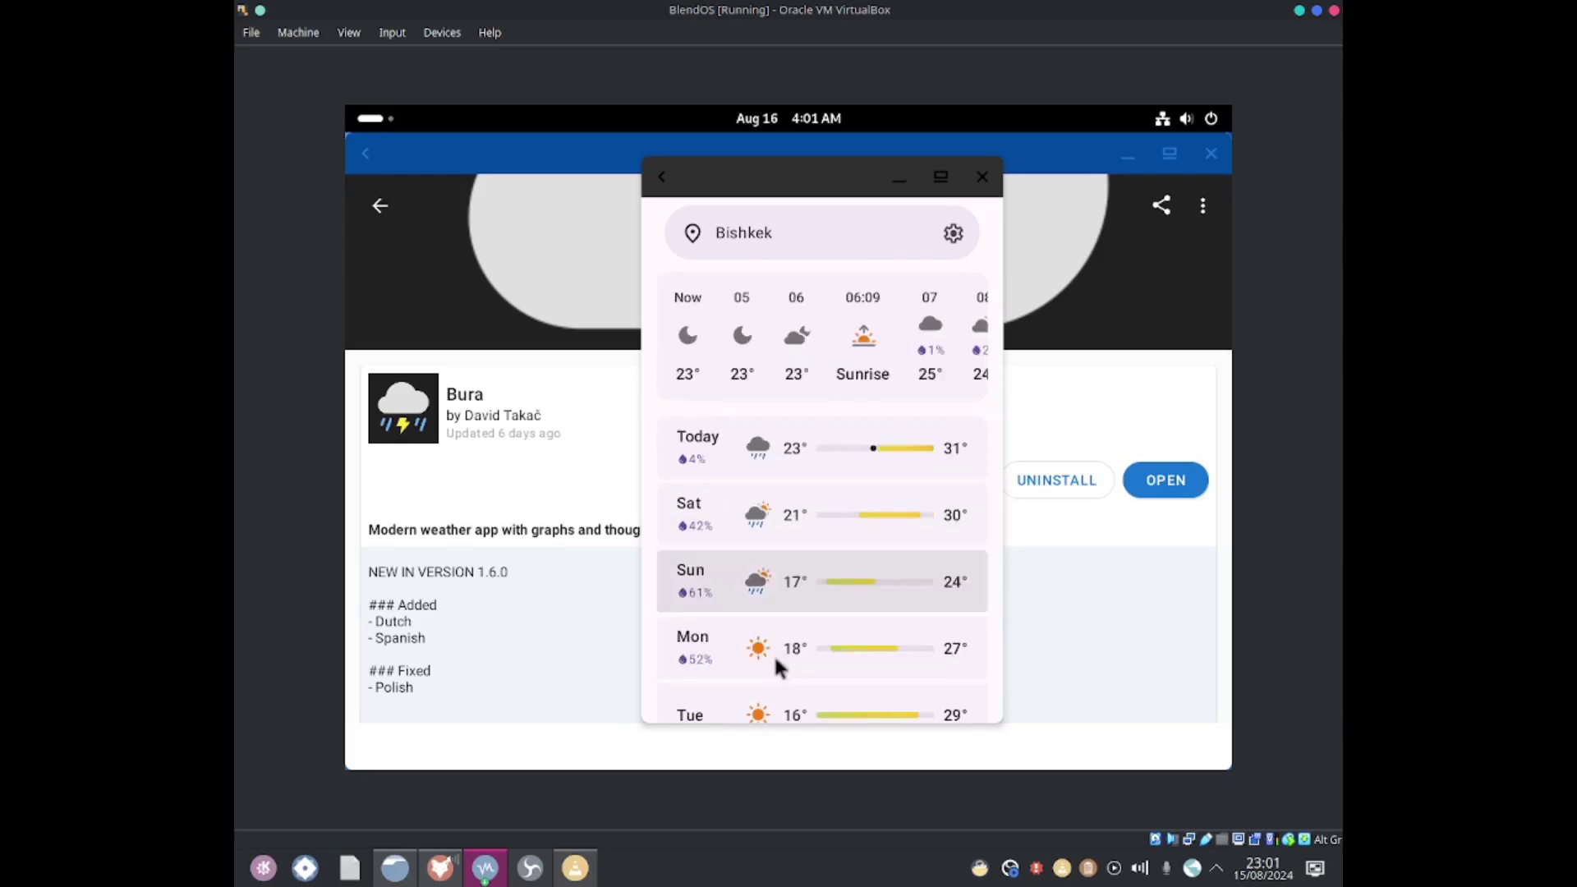
pyautogui.scroll(-1, 761, 655)
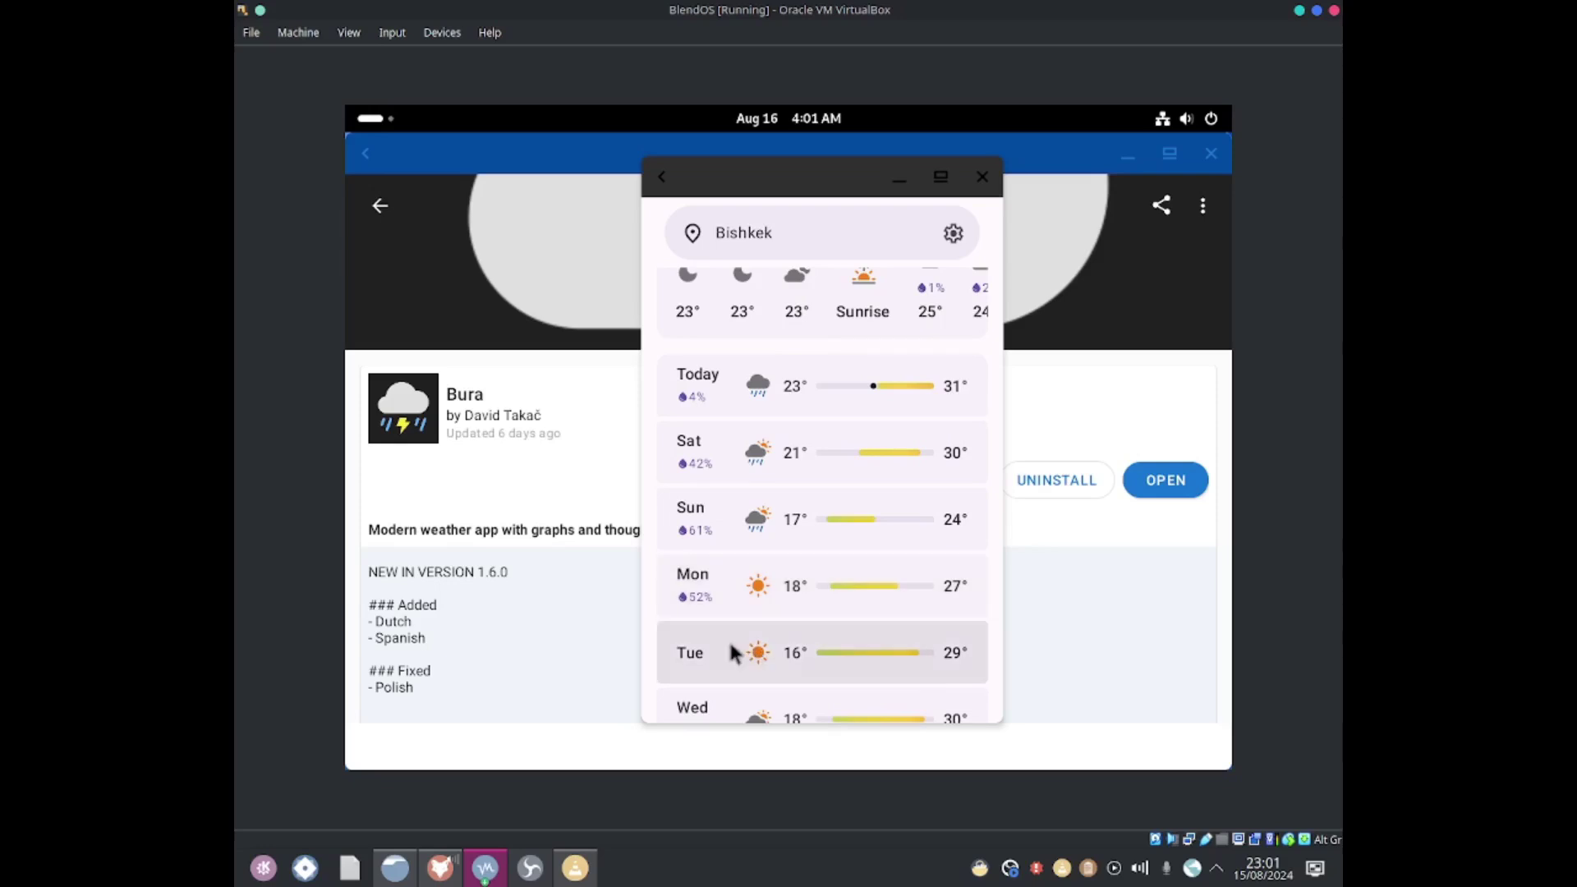
pyautogui.scroll(-1, 734, 653)
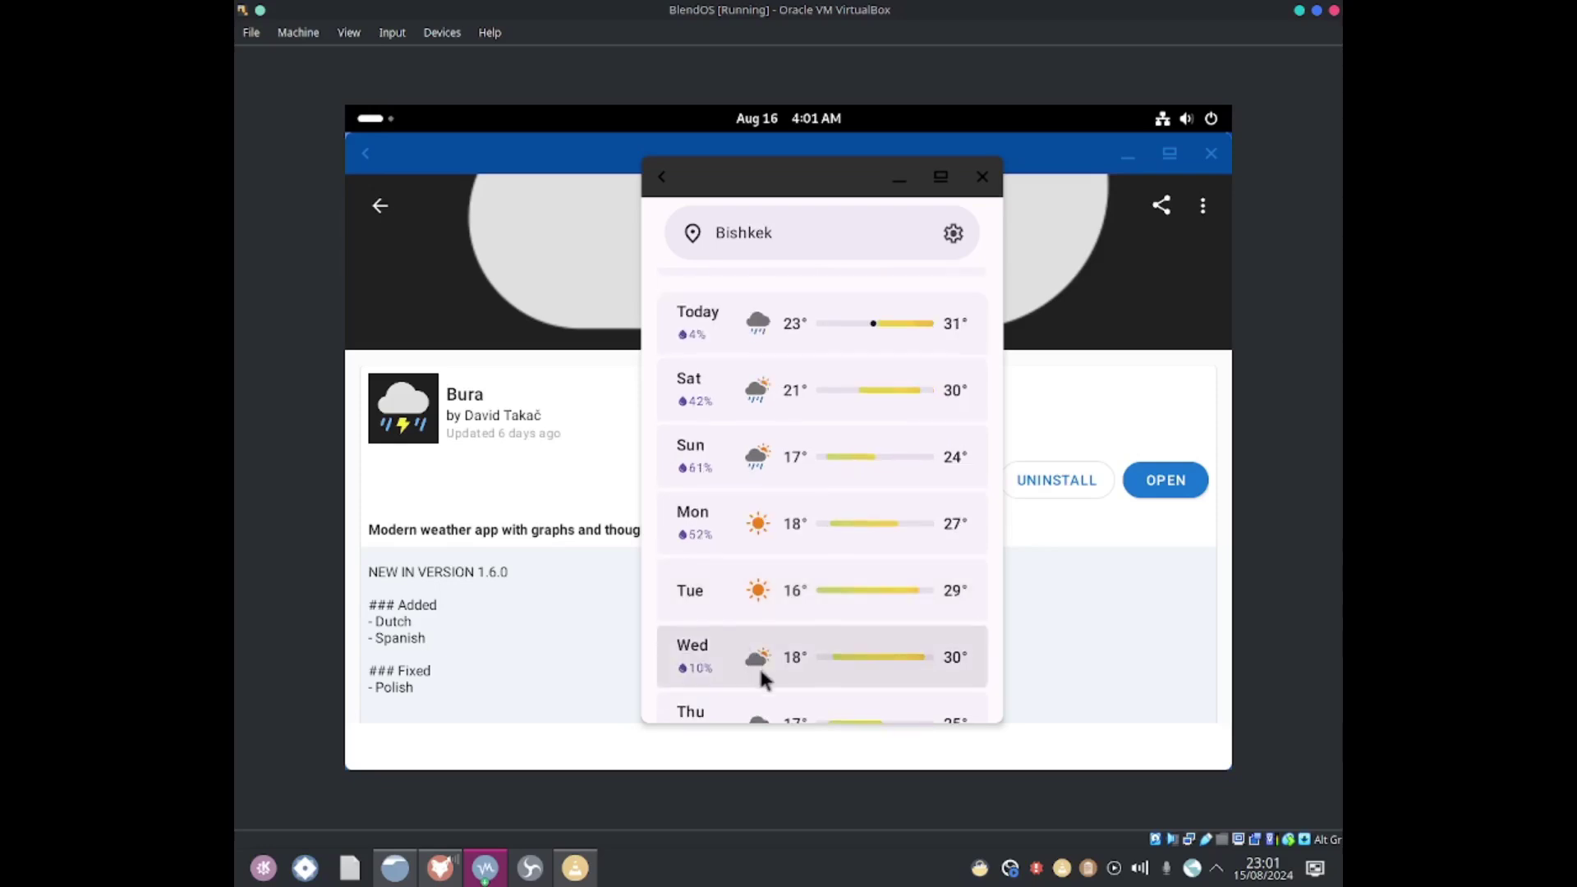
pyautogui.scroll(-2, 764, 669)
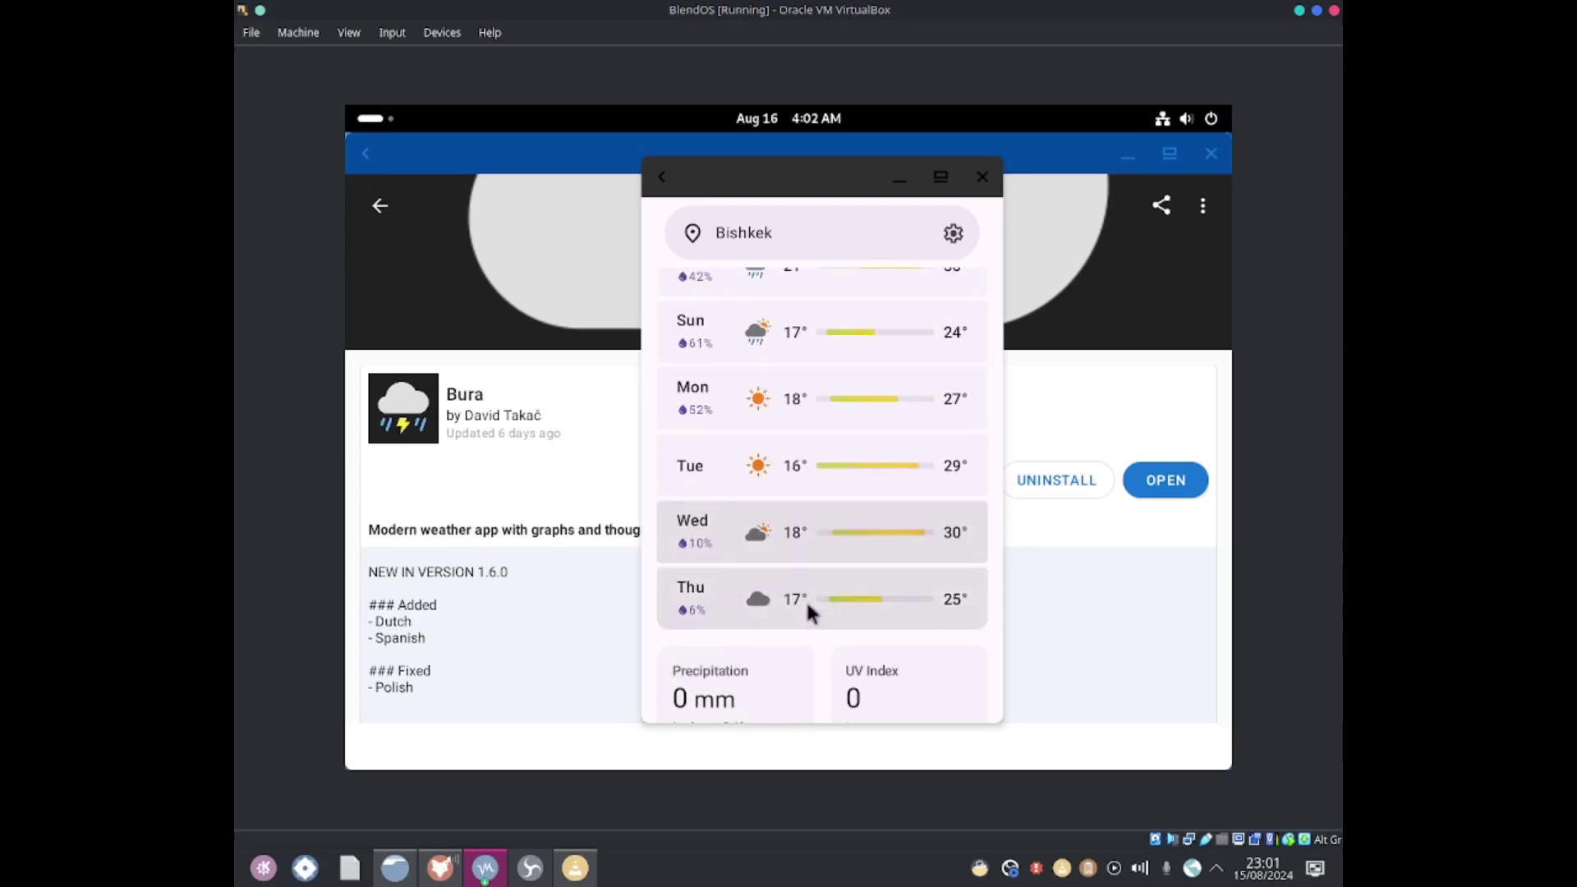
pyautogui.scroll(4, 805, 599)
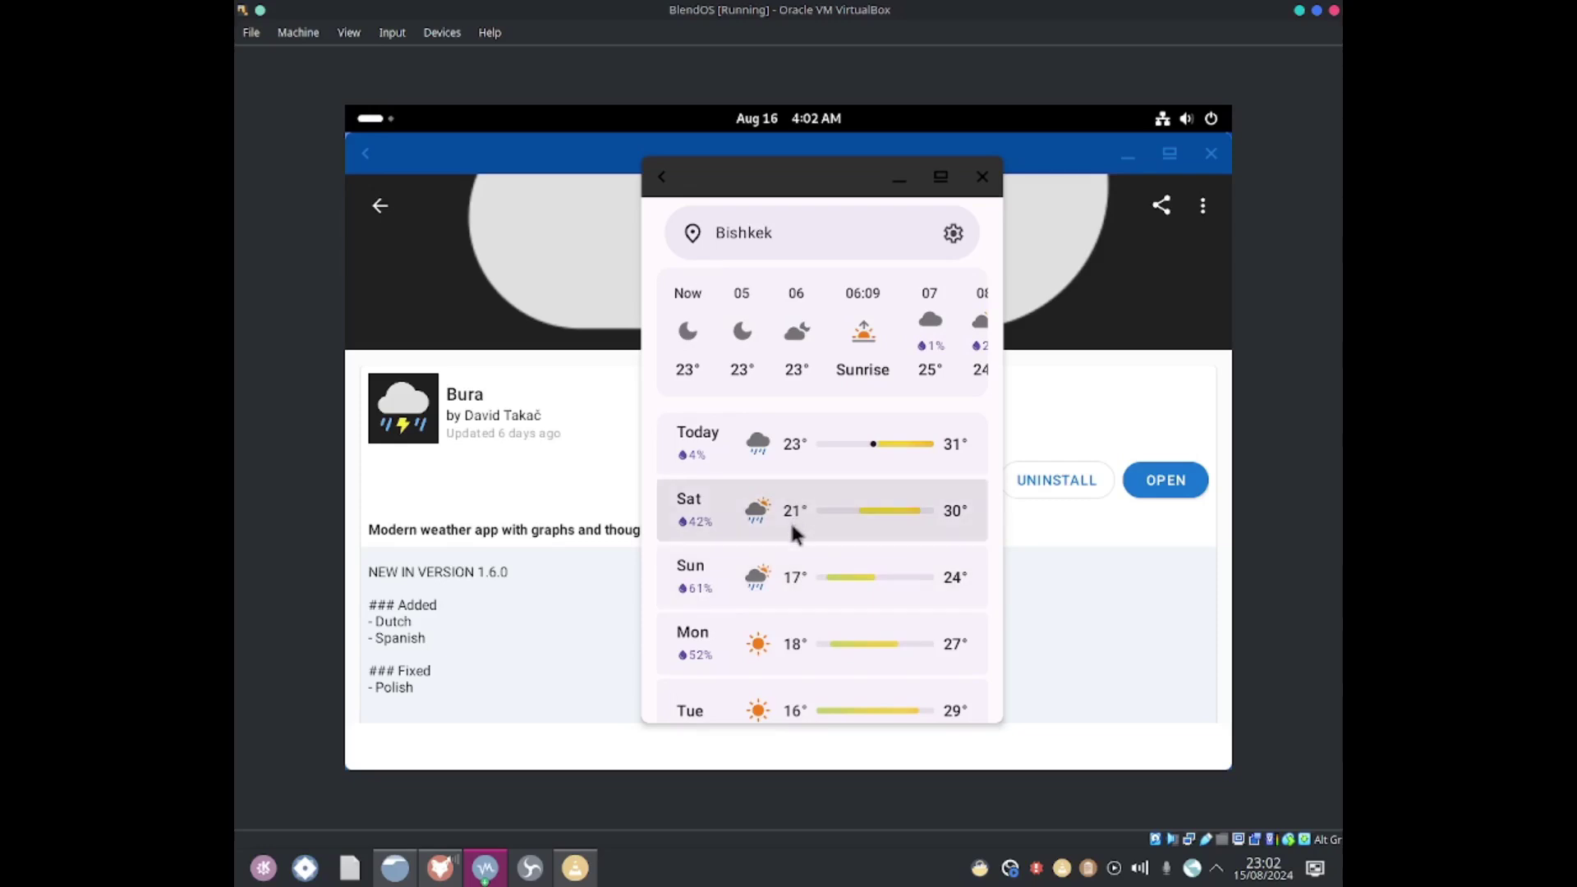
pyautogui.scroll(2, 835, 421)
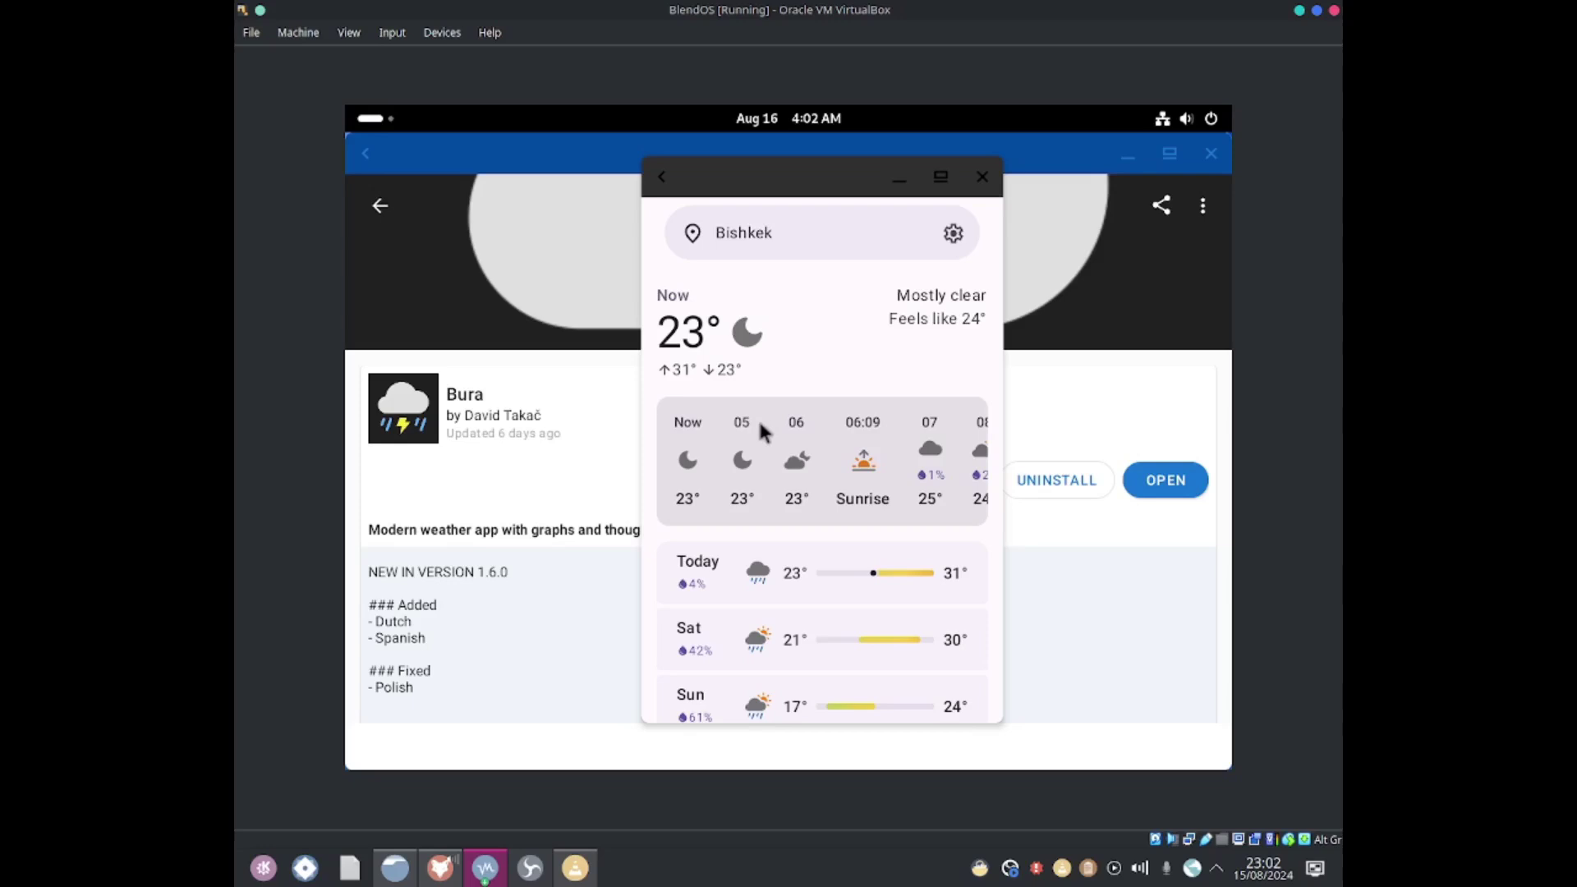
pyautogui.click(665, 178)
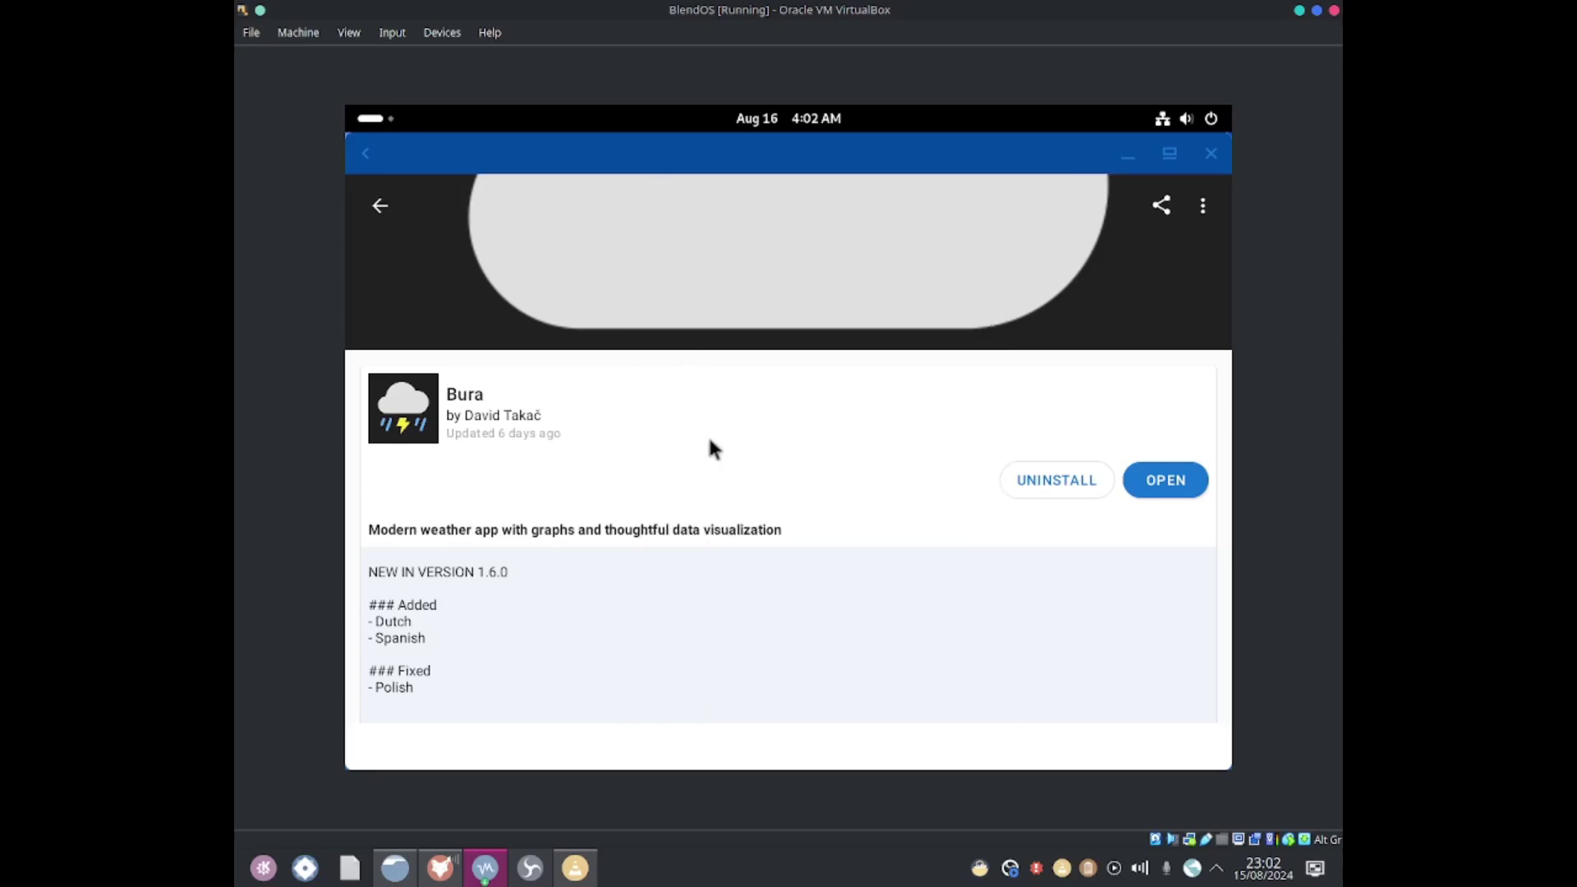
# Reopen and close Bura, then relaunch it from the app grid
pyautogui.click(1128, 483)
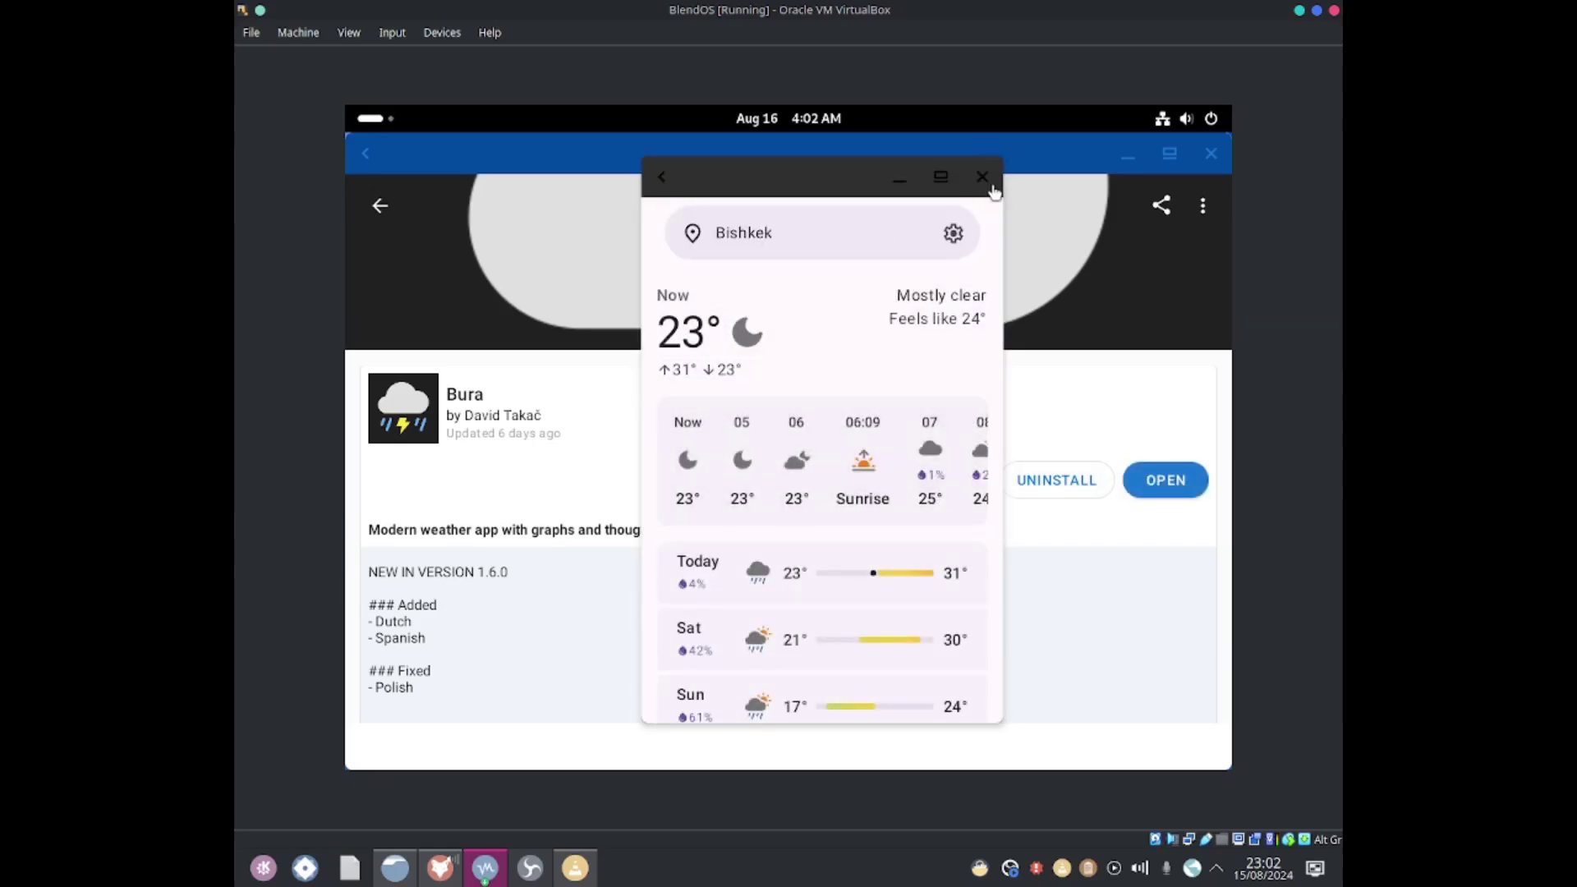
pyautogui.click(985, 183)
pyautogui.click(357, 121)
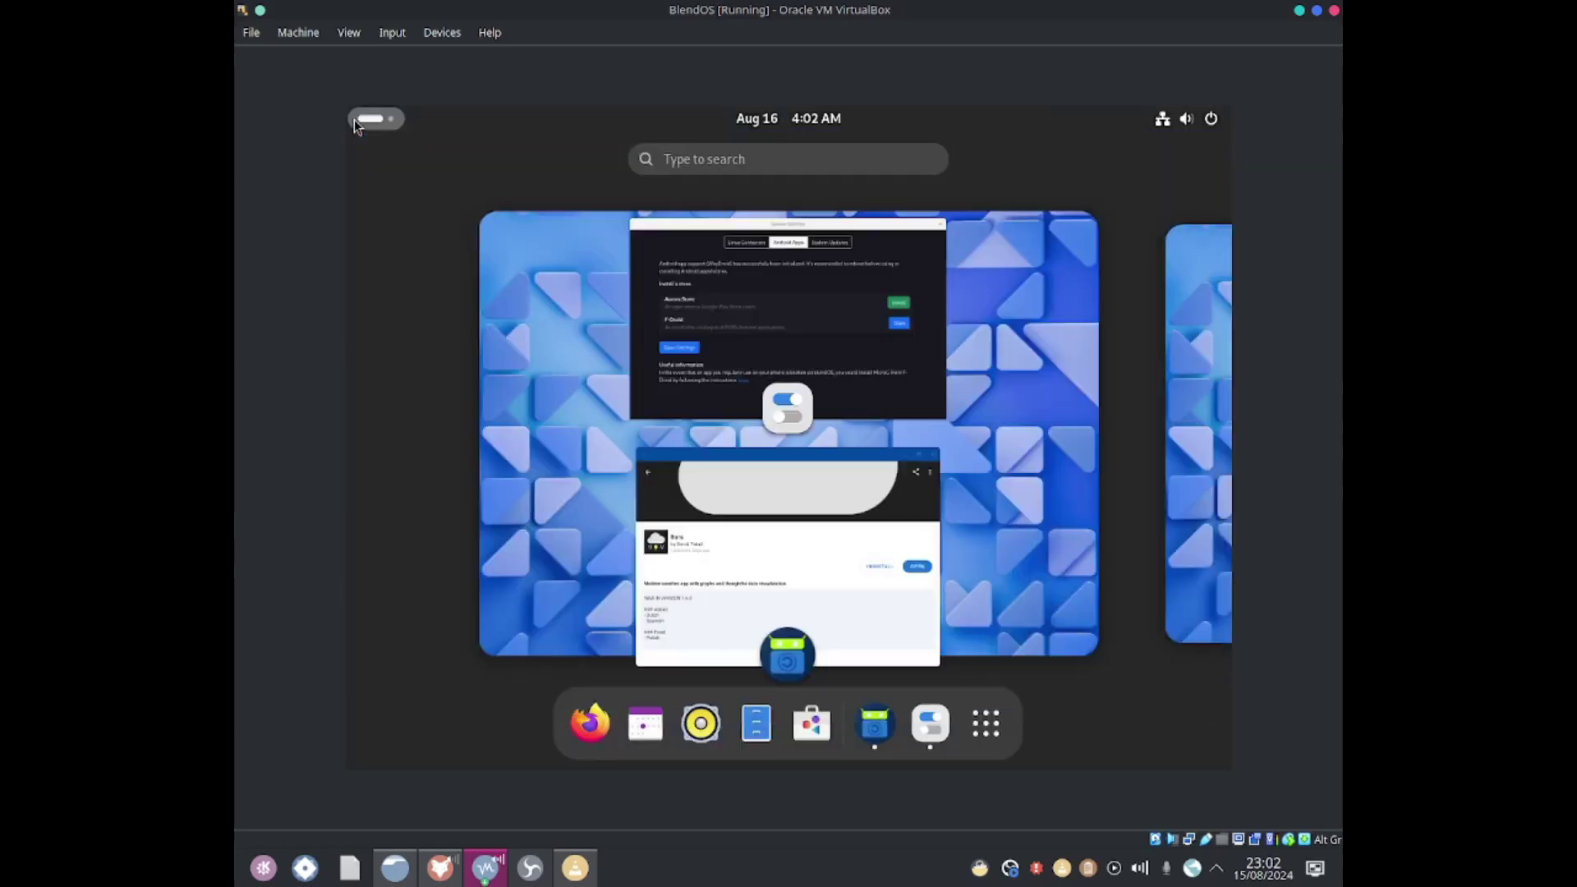
pyautogui.click(986, 723)
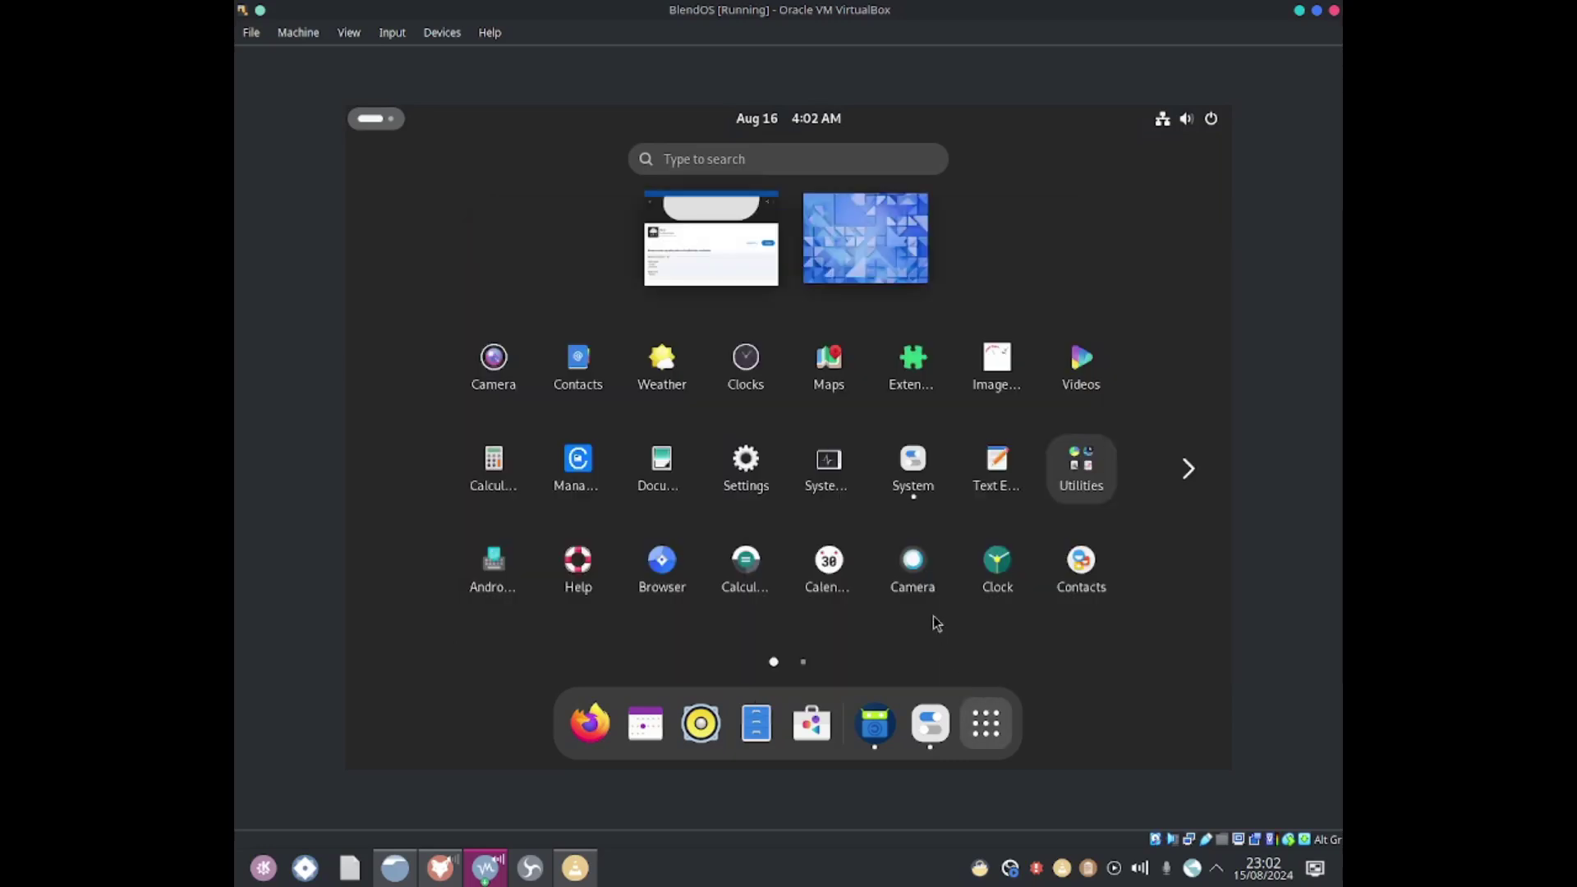
pyautogui.scroll(-1, 914, 528)
pyautogui.click(996, 361)
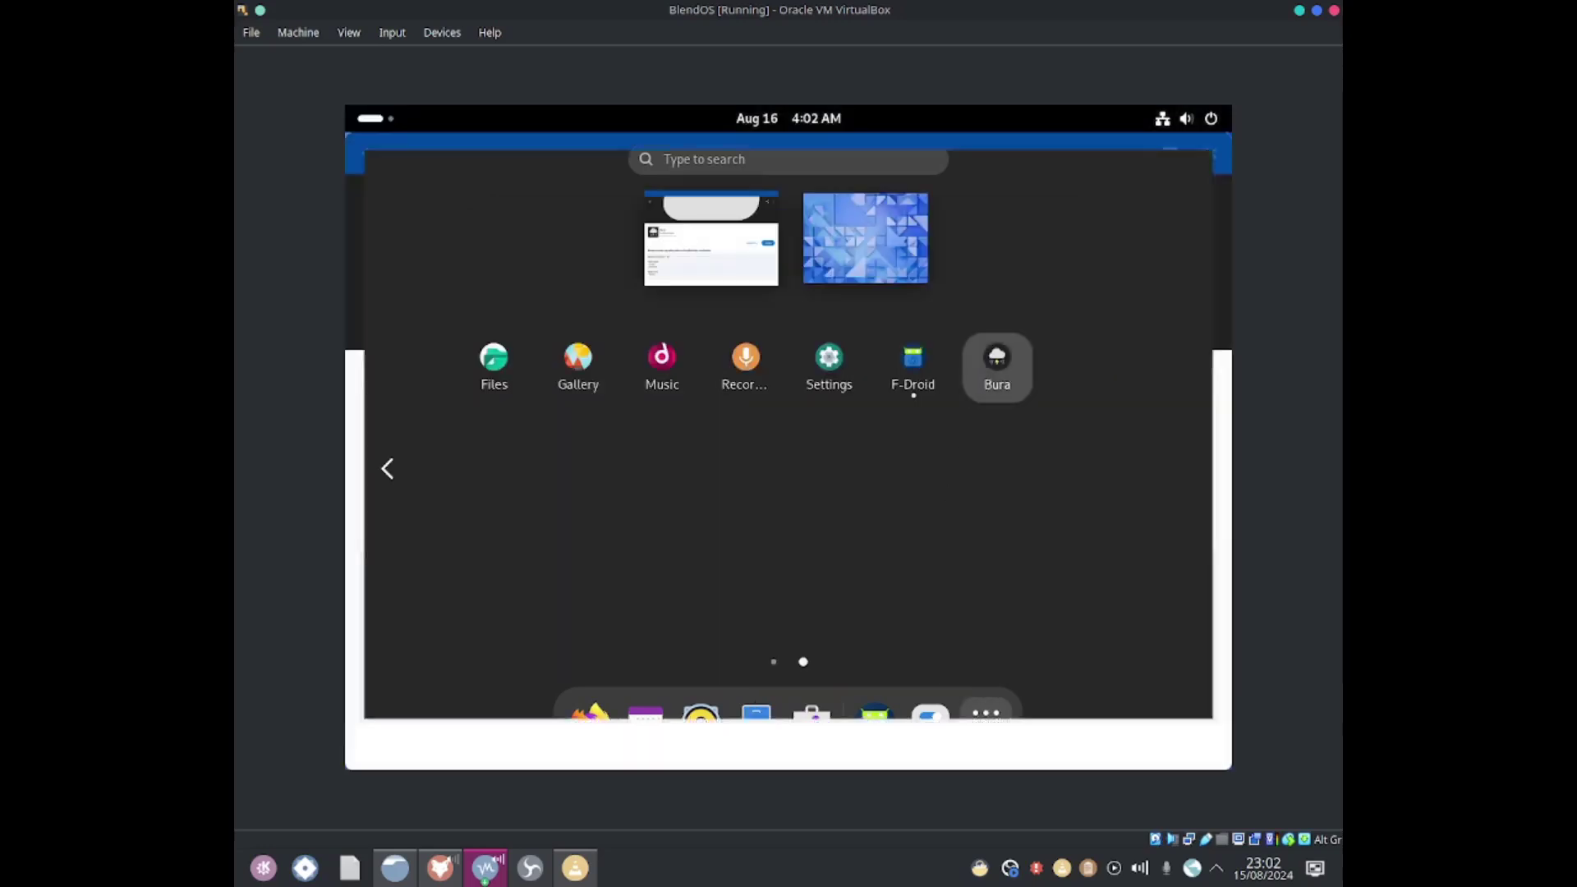
# Return to the Activities overview showing F-Droid, System Settings and Bura windows
pyautogui.click(361, 121)
pyautogui.click(1014, 723)
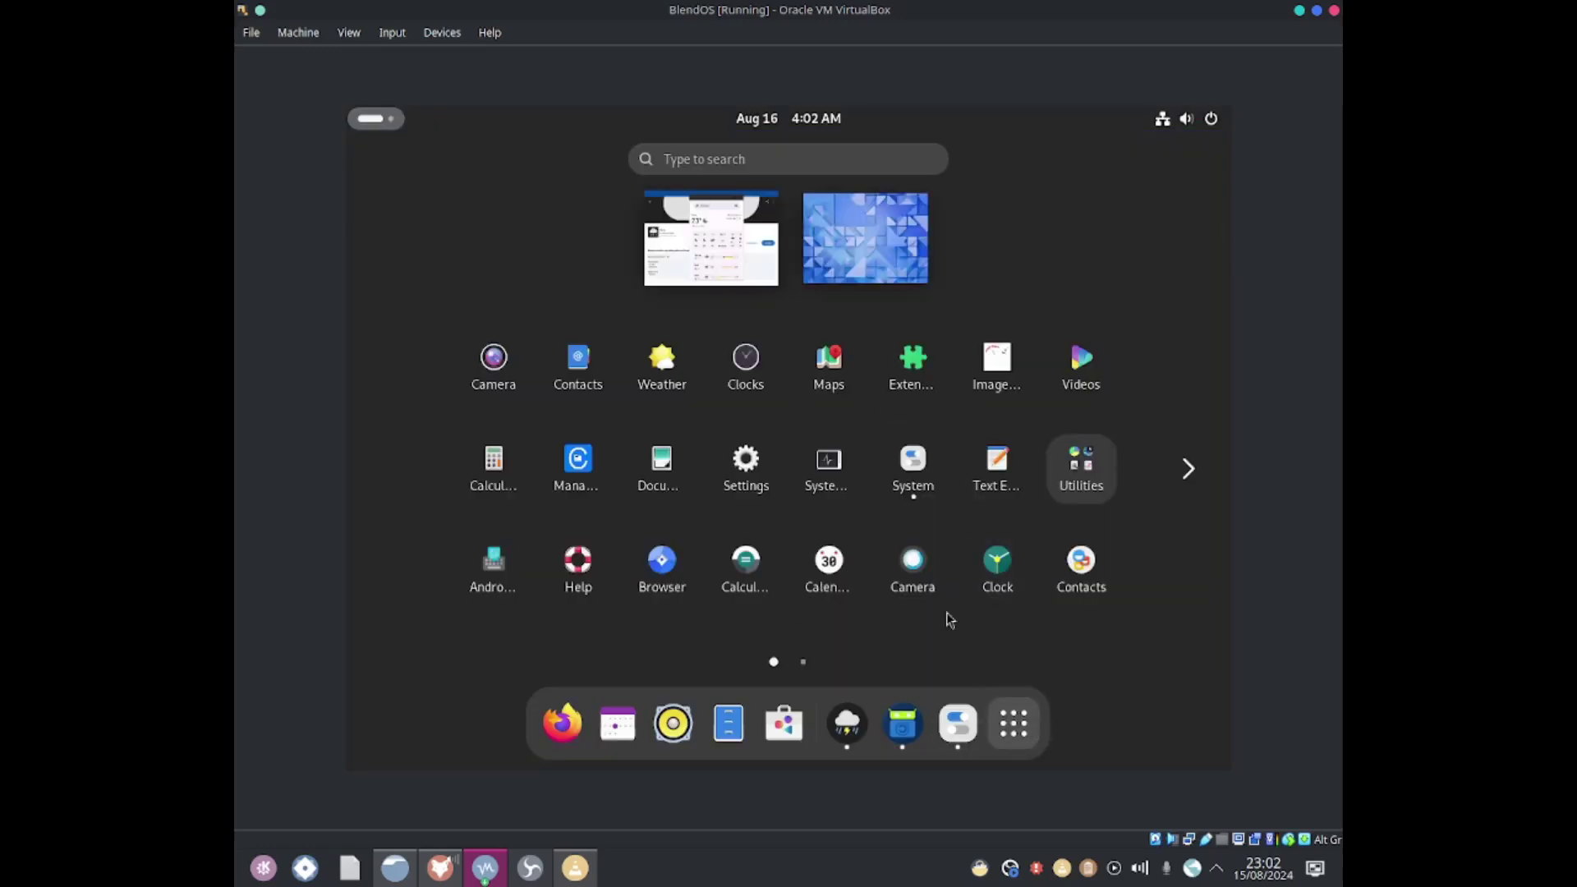
pyautogui.scroll(-1, 781, 559)
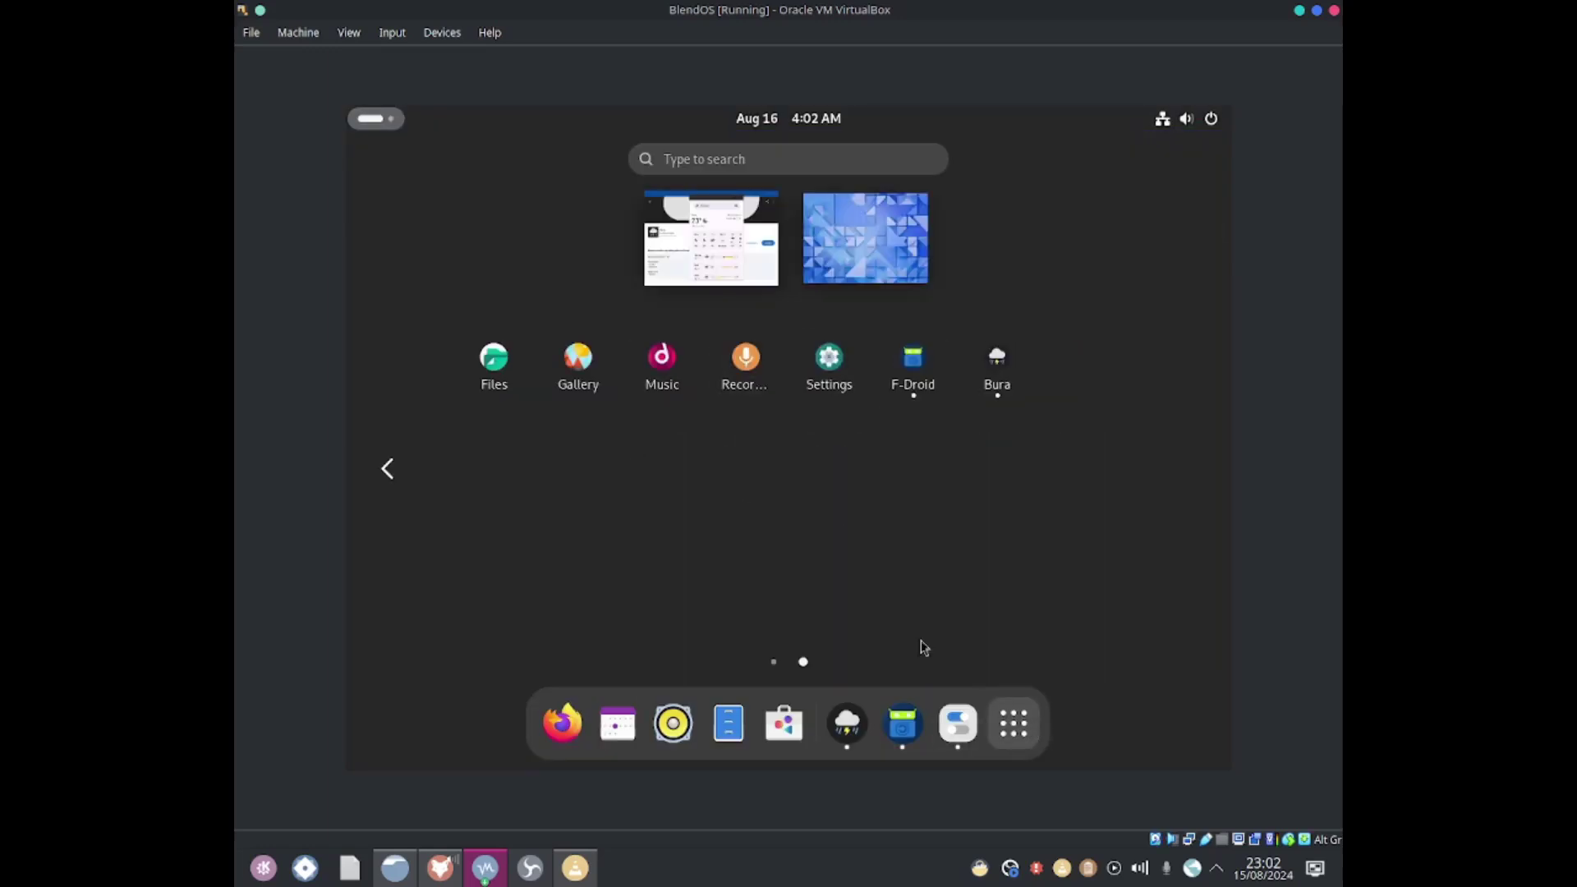
pyautogui.click(1009, 723)
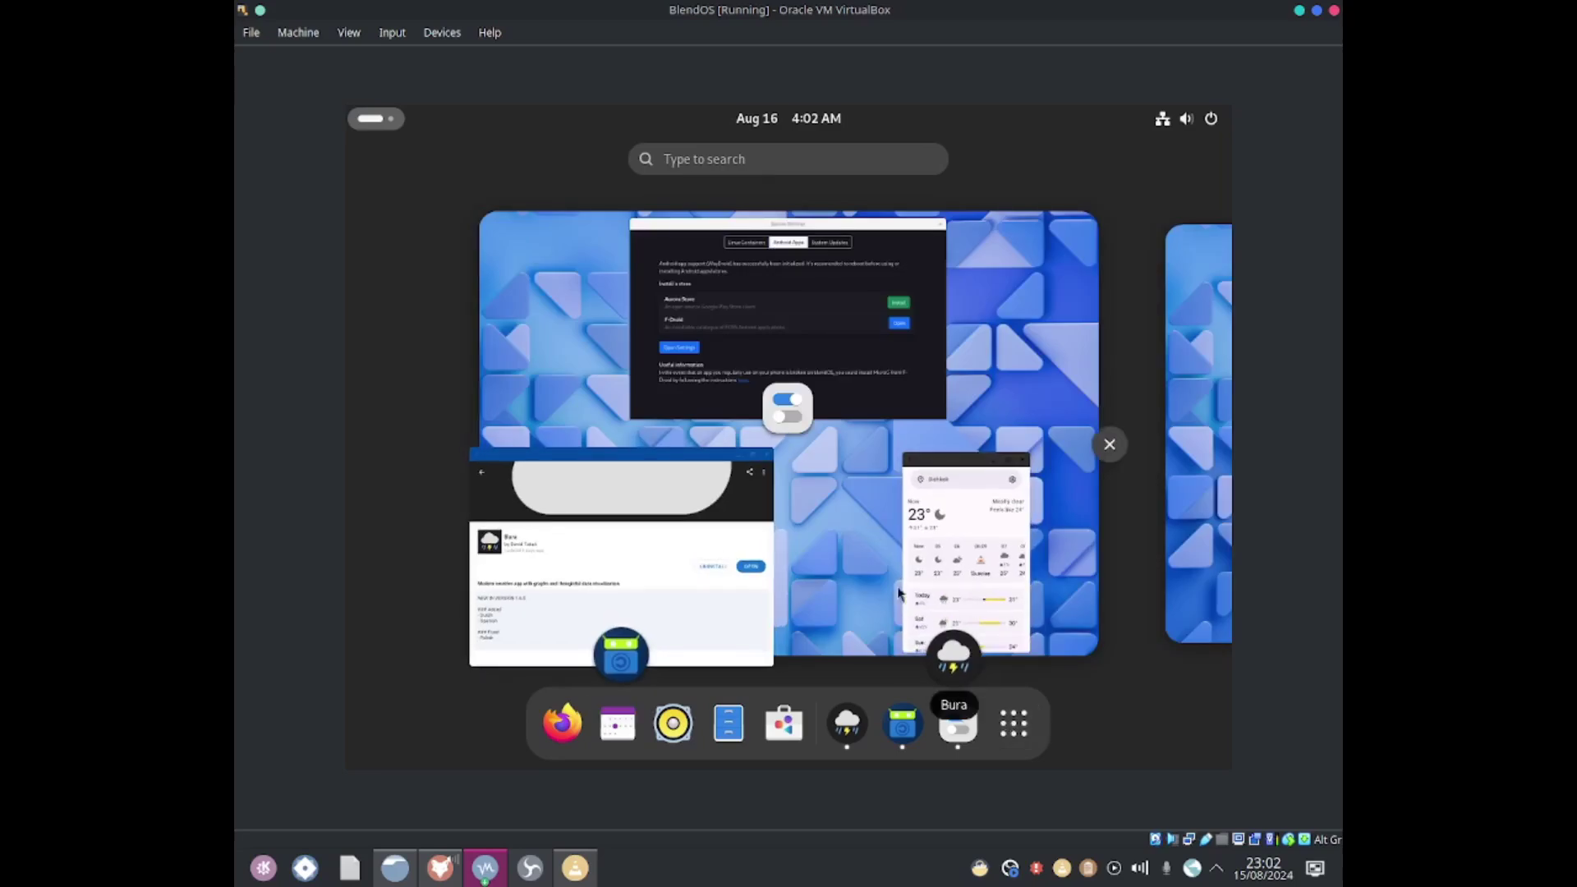
# Bring F-Droid forward, search the catalogue for 'supert' and open SuperTuxKart's page
pyautogui.click(711, 580)
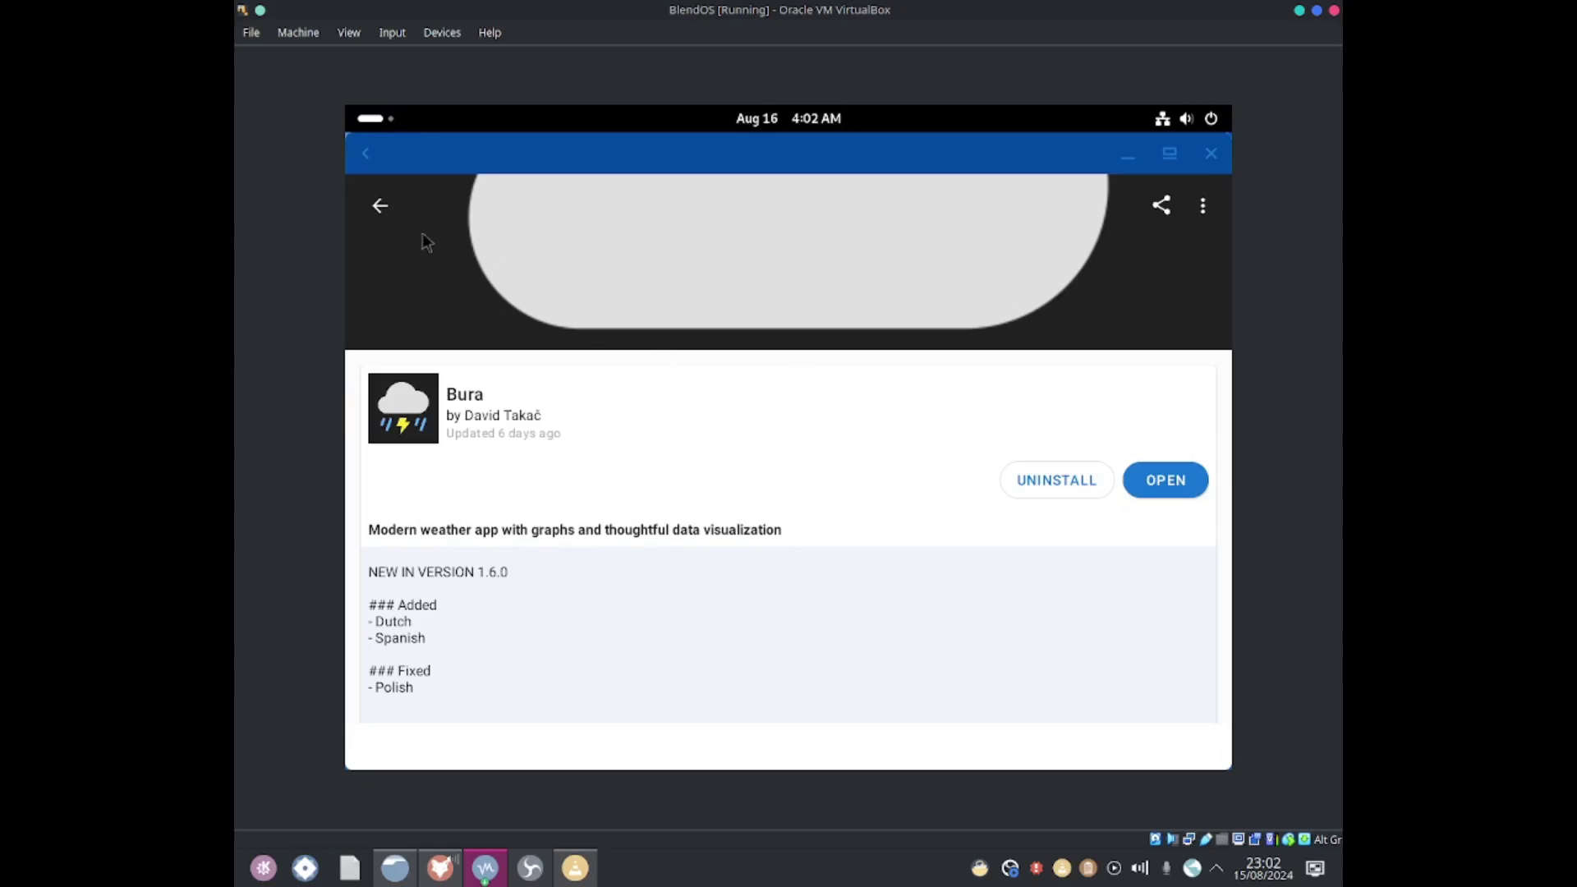
pyautogui.click(370, 210)
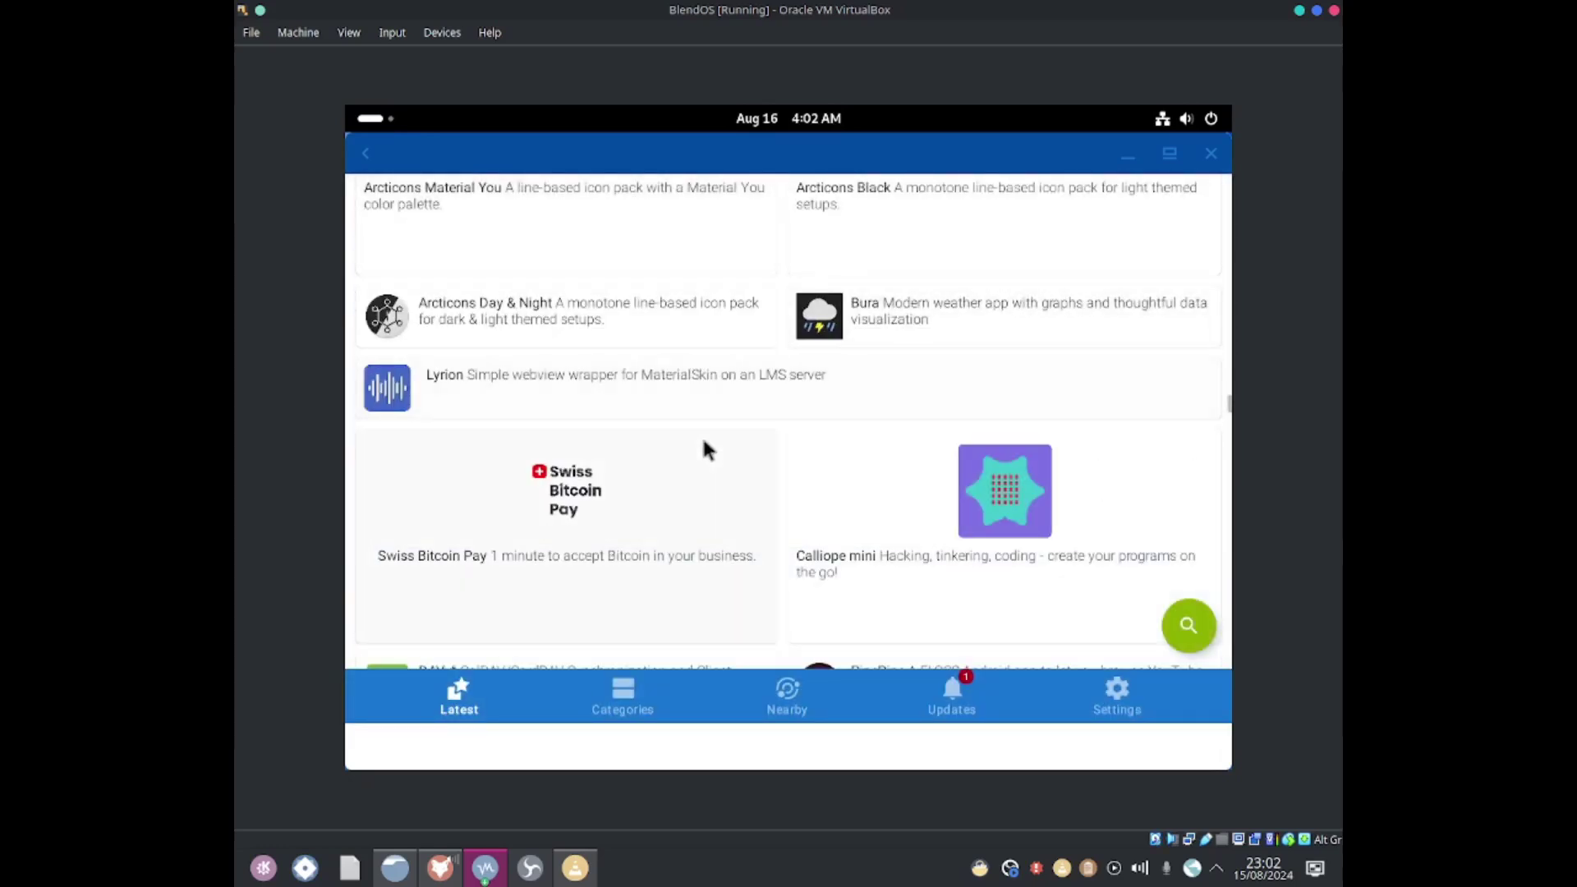
pyautogui.click(1187, 627)
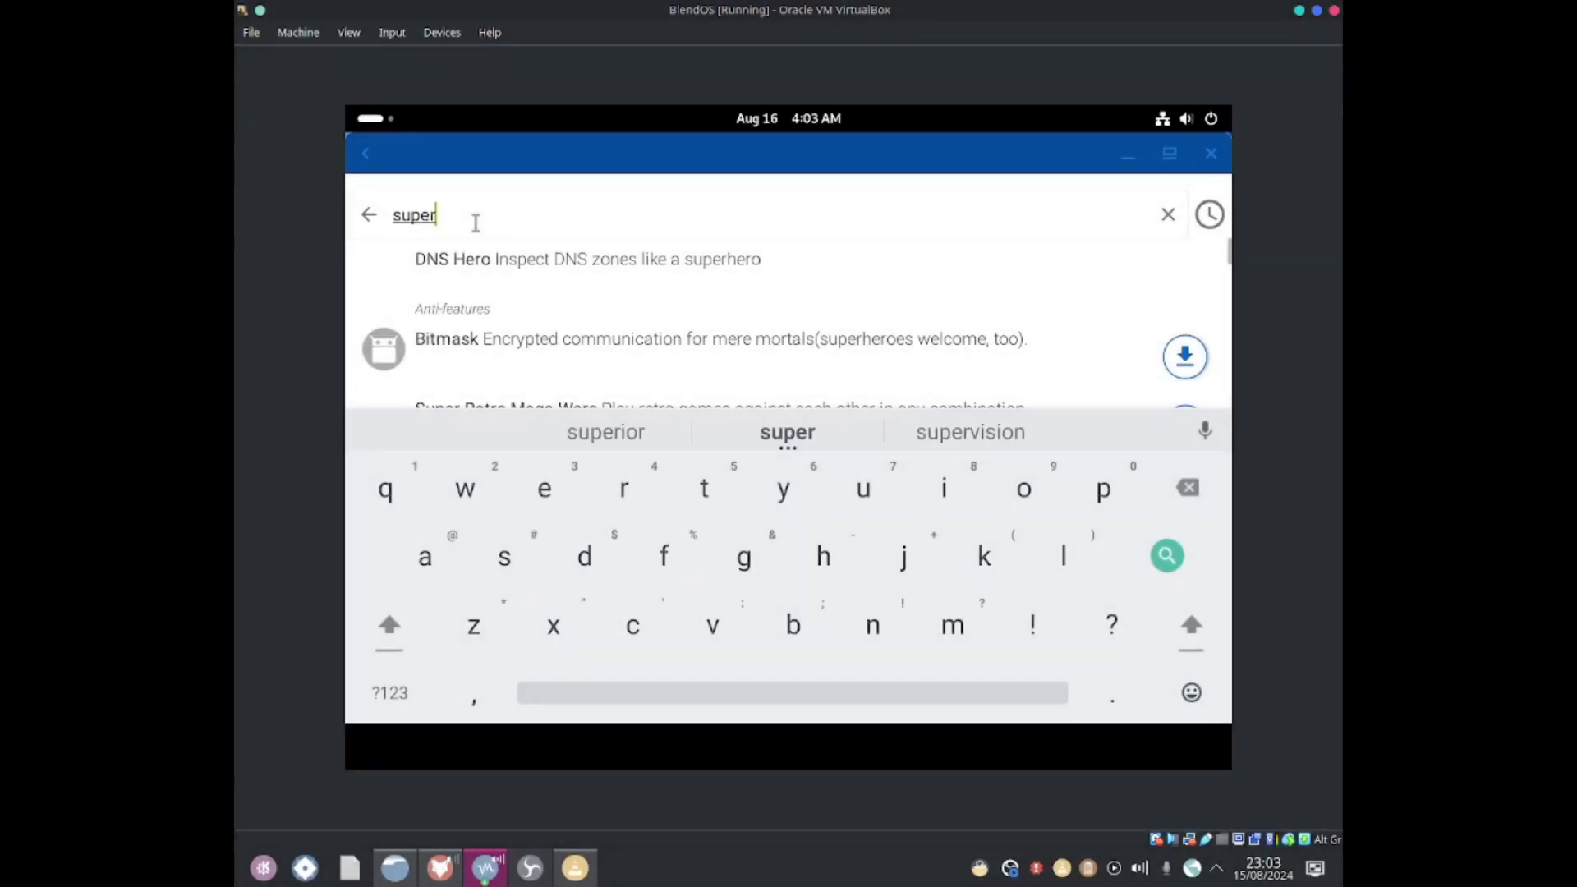
pyautogui.press('BackSpace')
pyautogui.press('BackSpace')
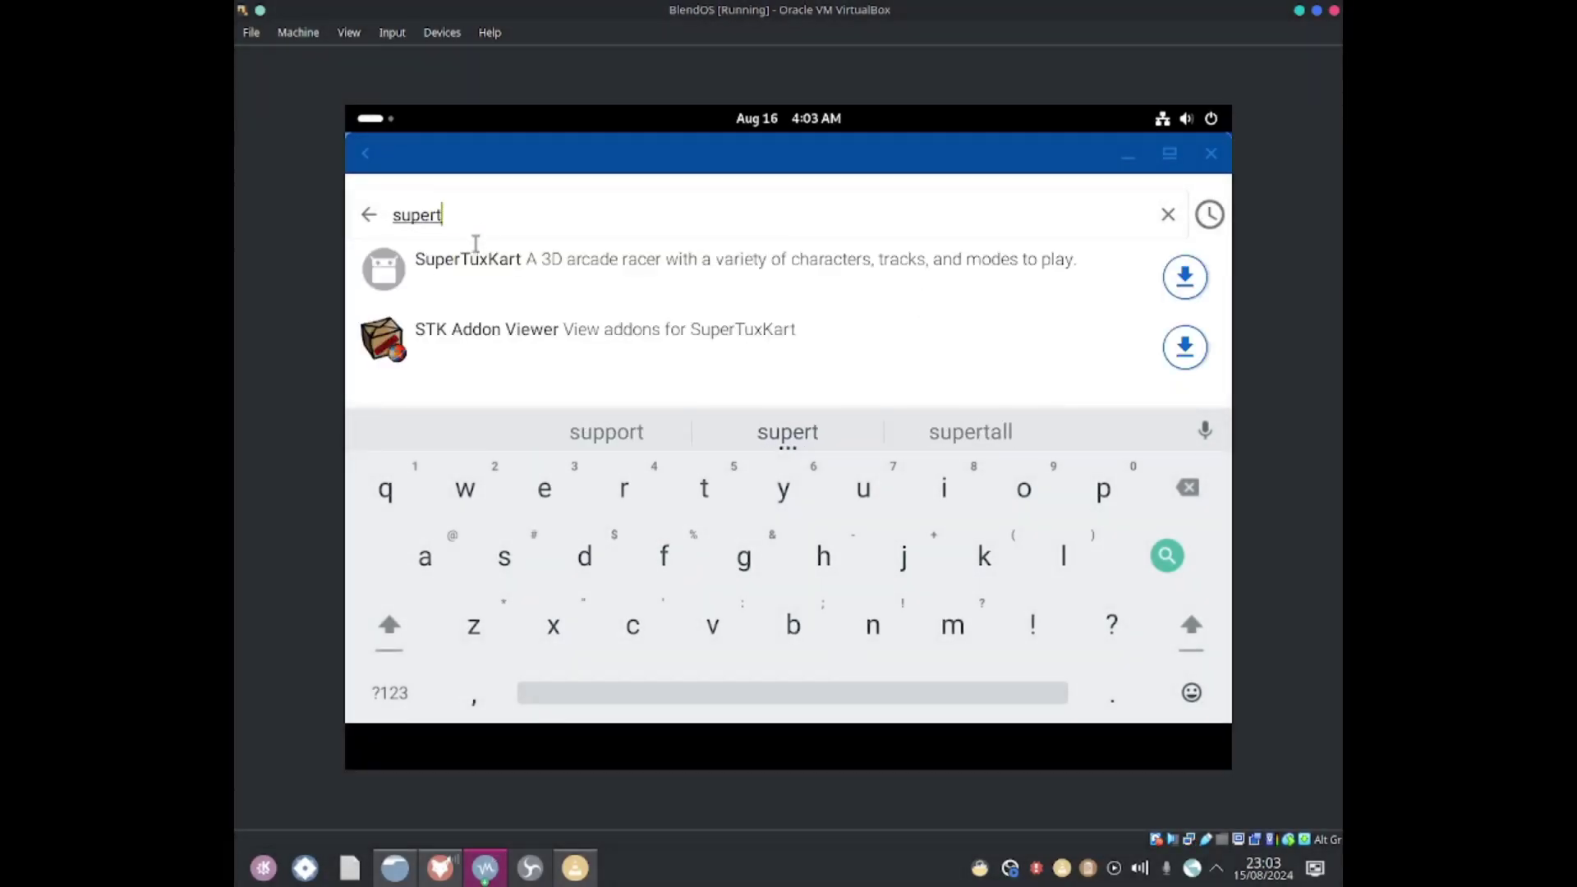
pyautogui.click(475, 248)
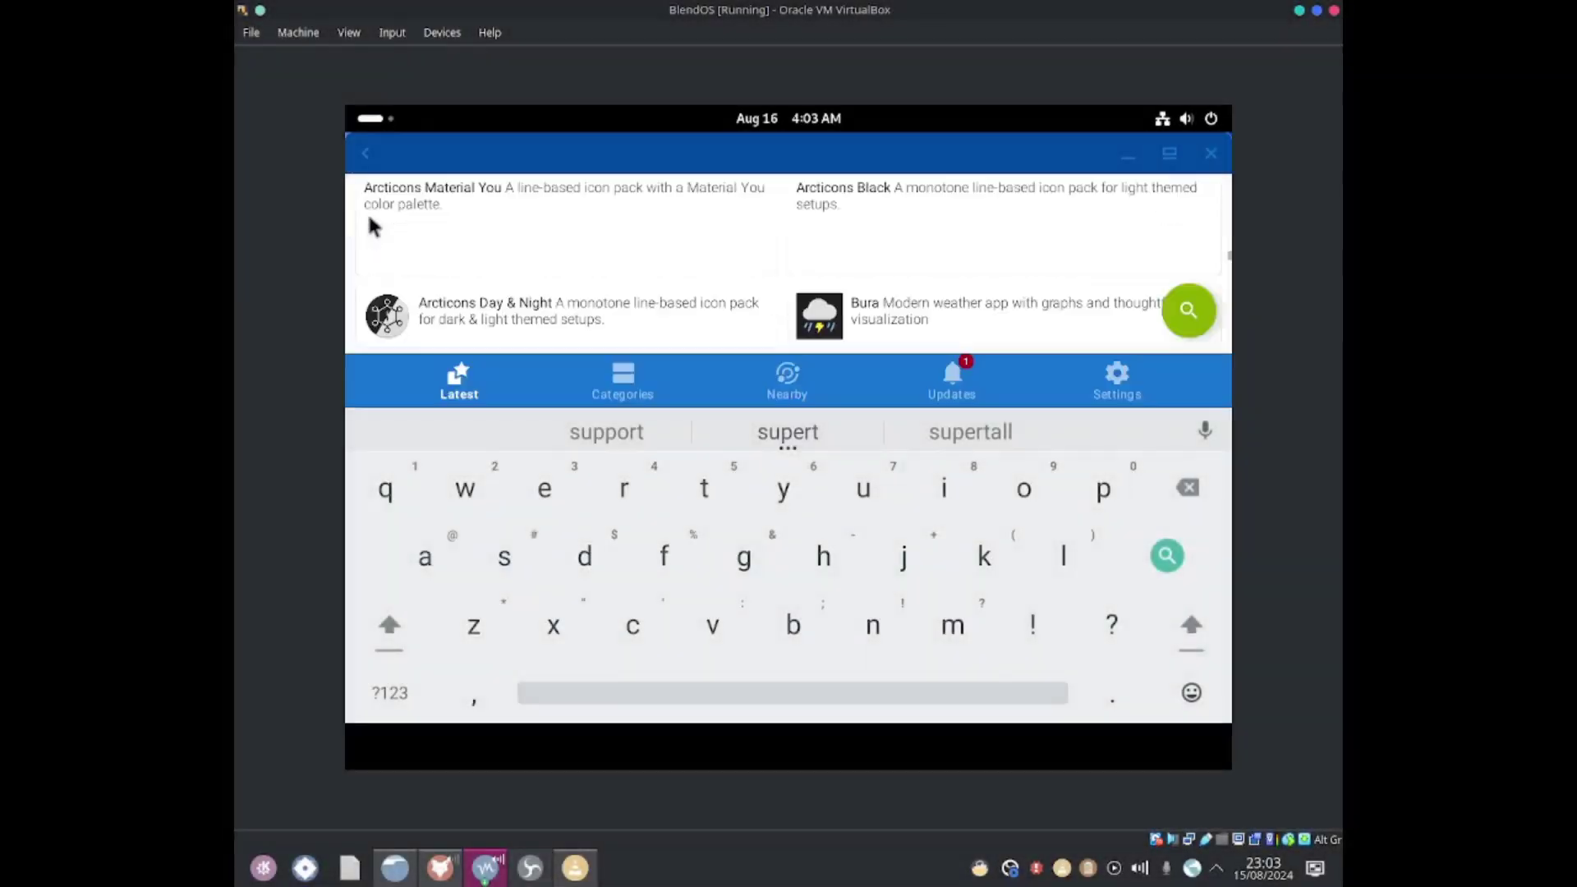
pyautogui.scroll(-5, 590, 422)
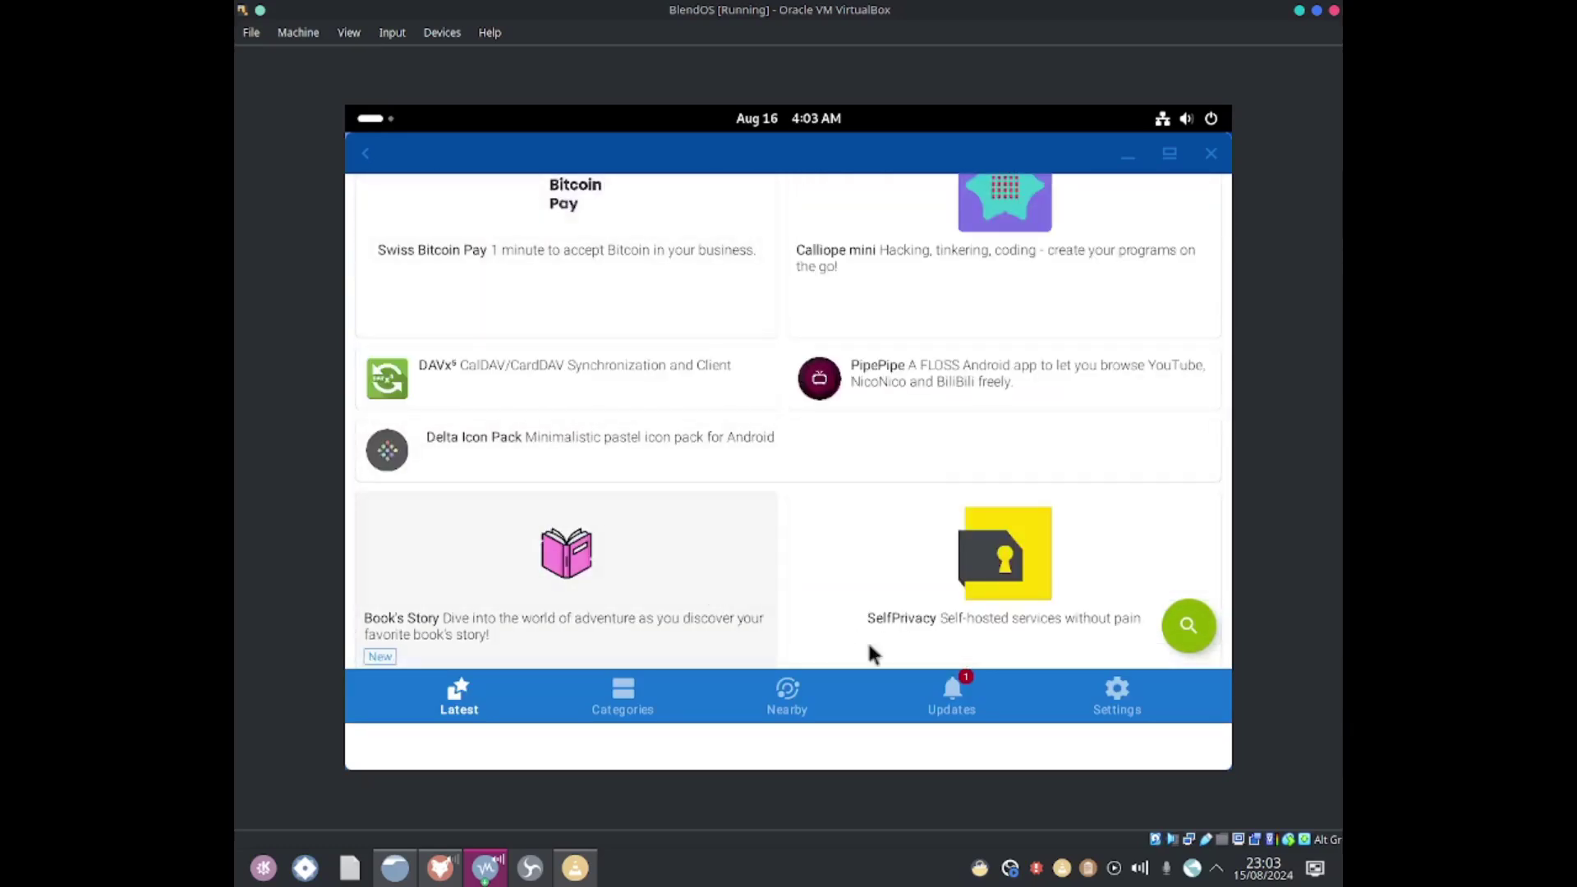
# Download and install F-Droid's own pending update, then relaunch it from System Settings
pyautogui.click(952, 695)
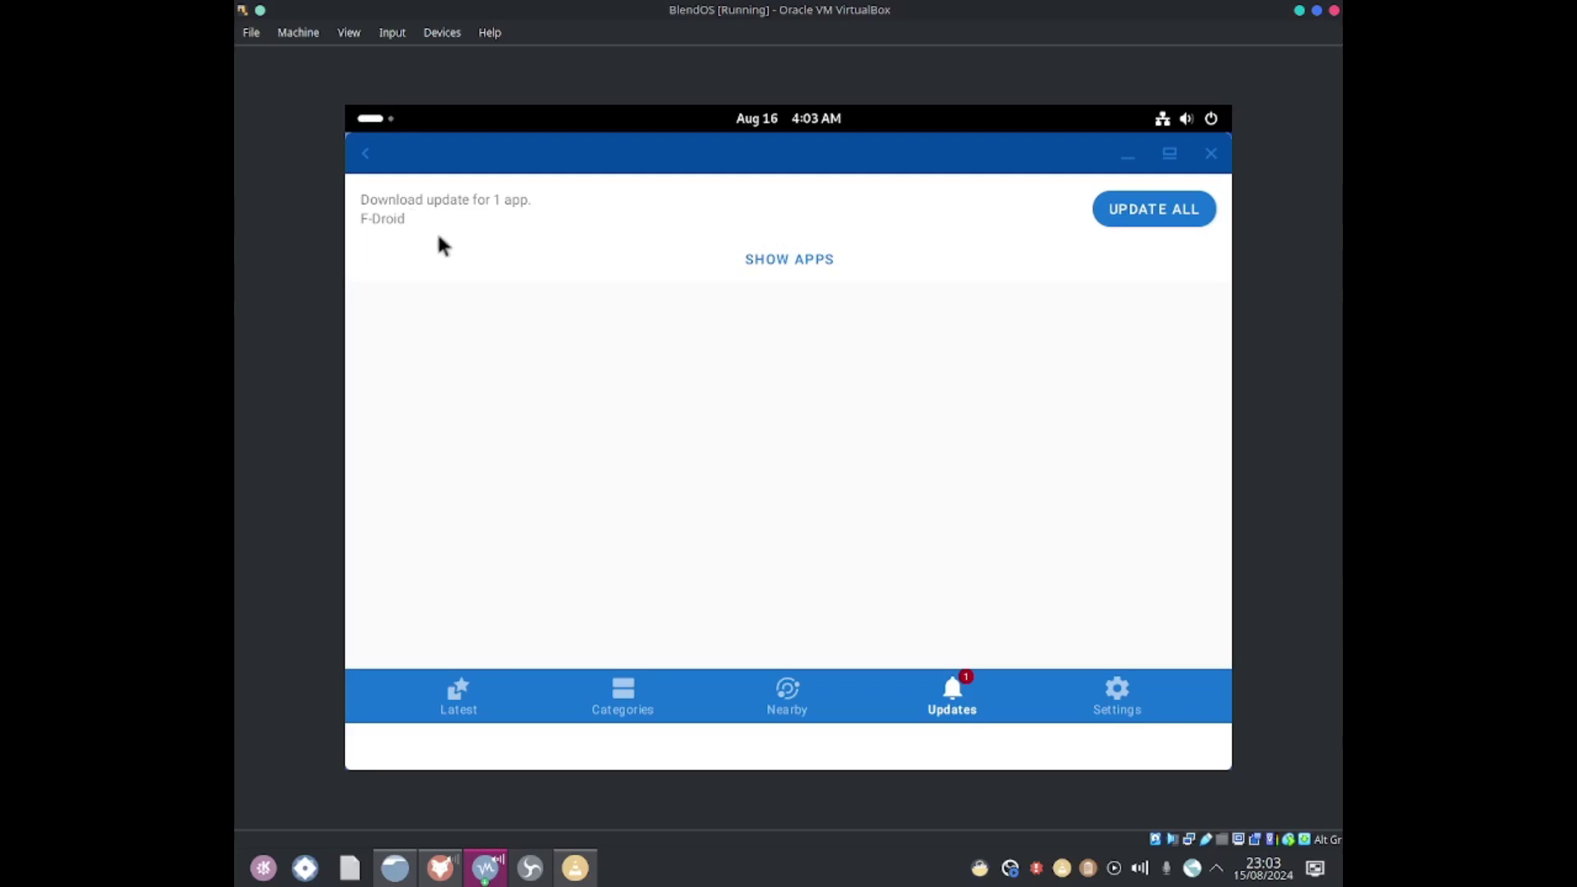
pyautogui.click(1132, 225)
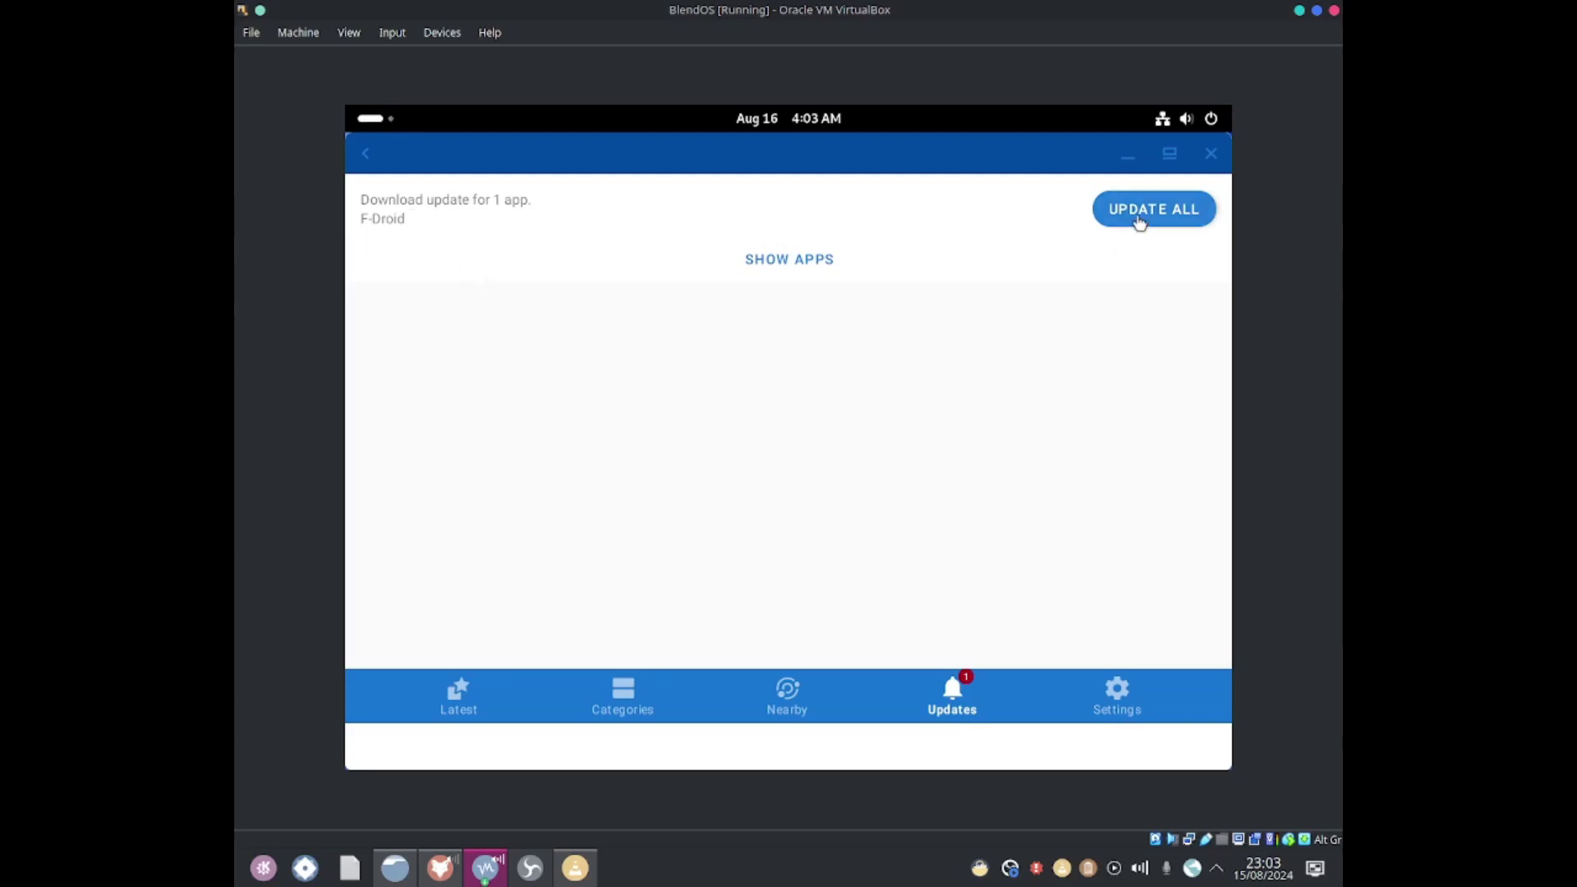
pyautogui.click(1160, 218)
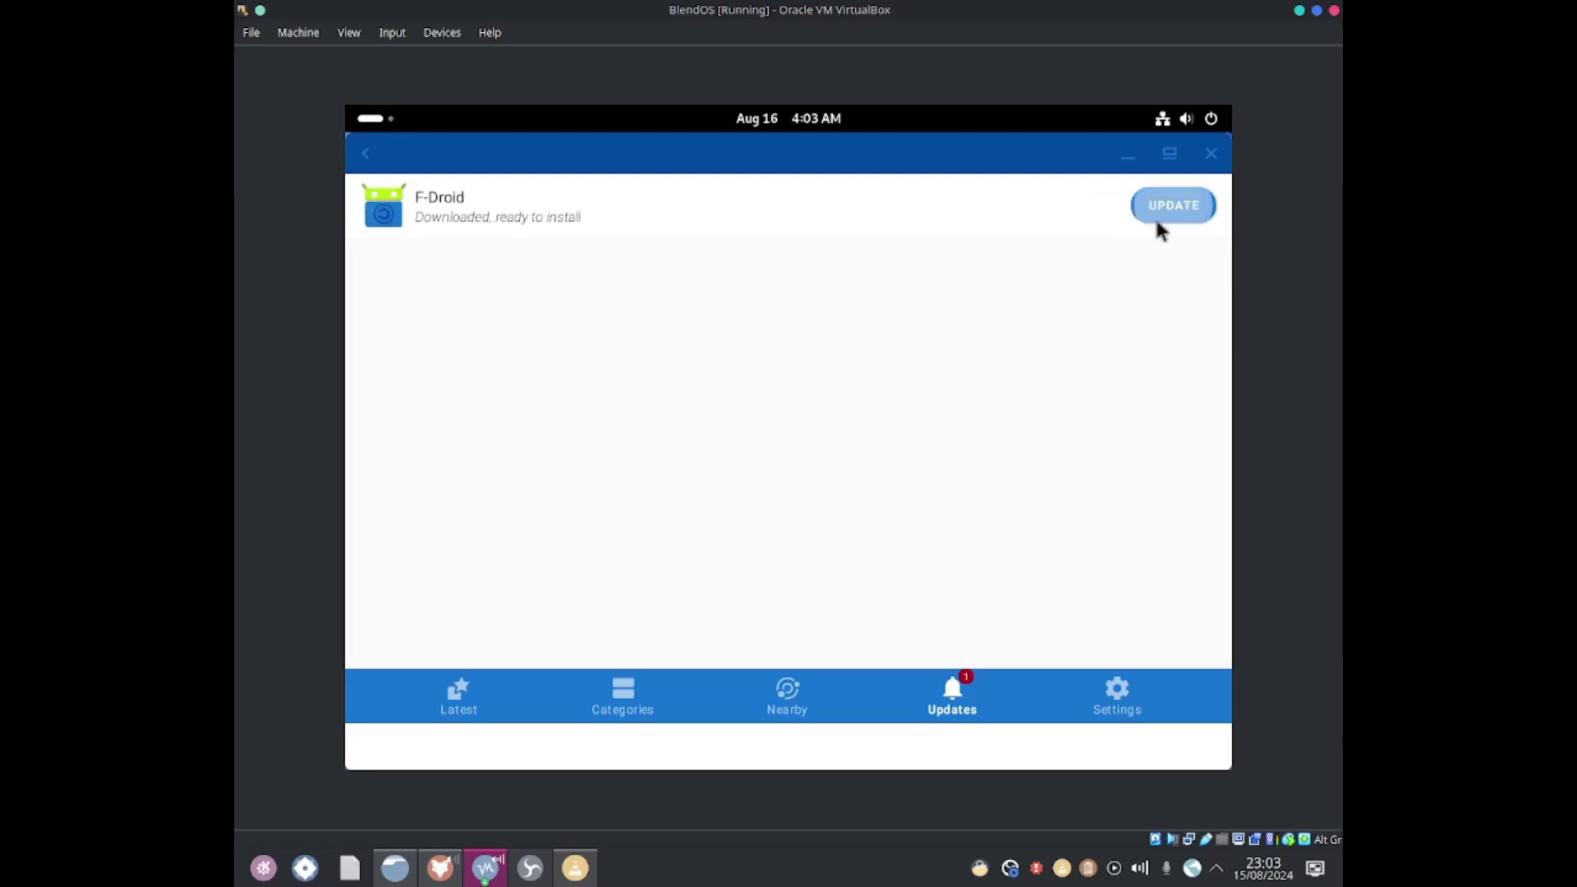
pyautogui.click(1021, 480)
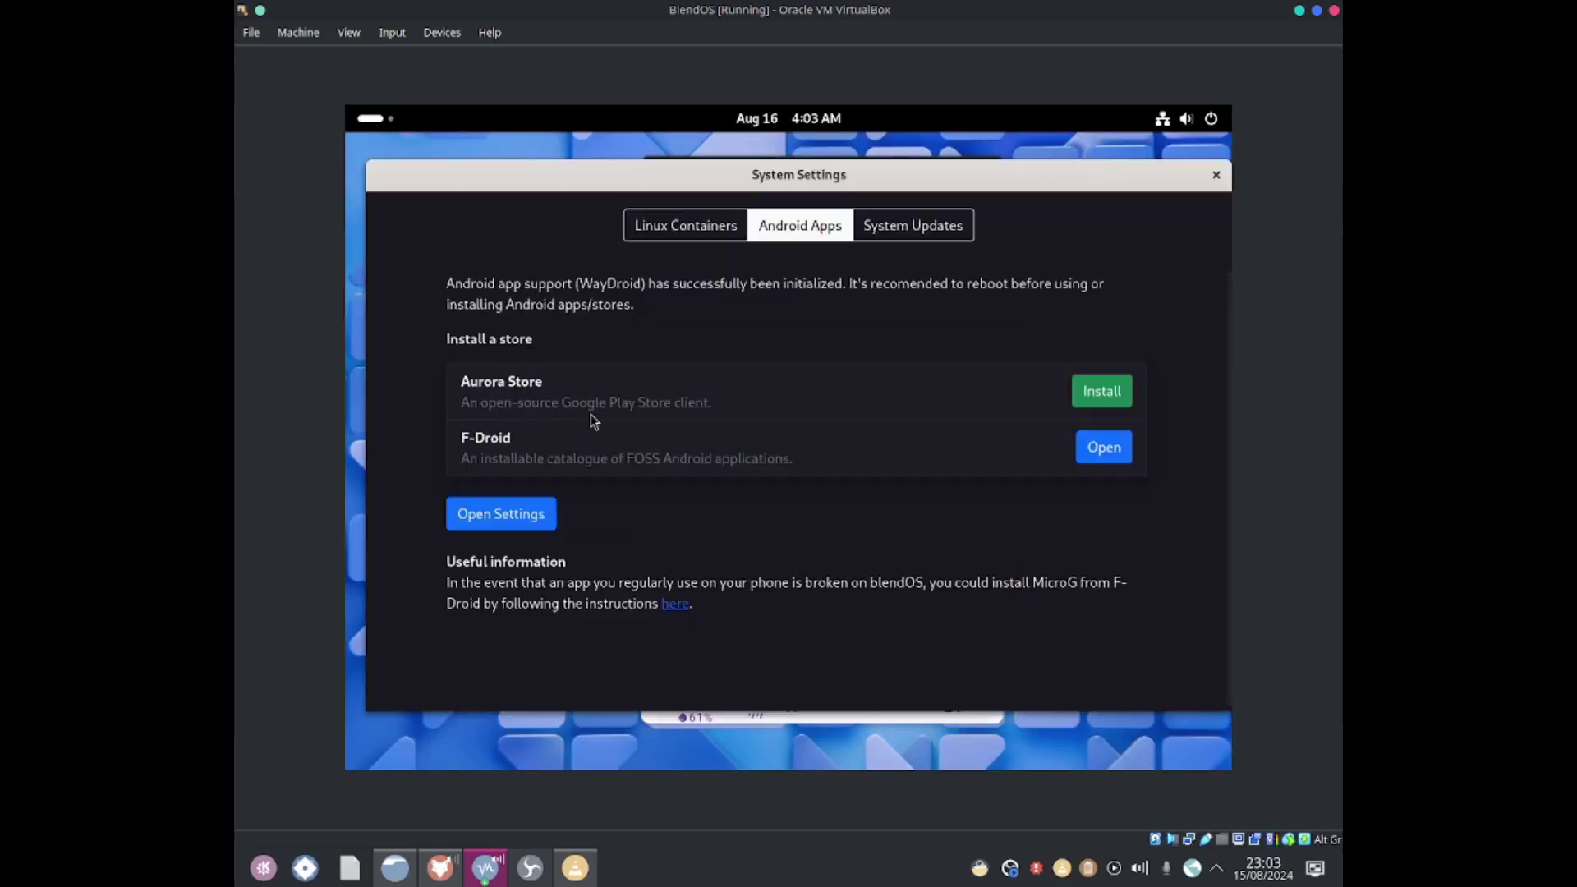
pyautogui.click(1101, 447)
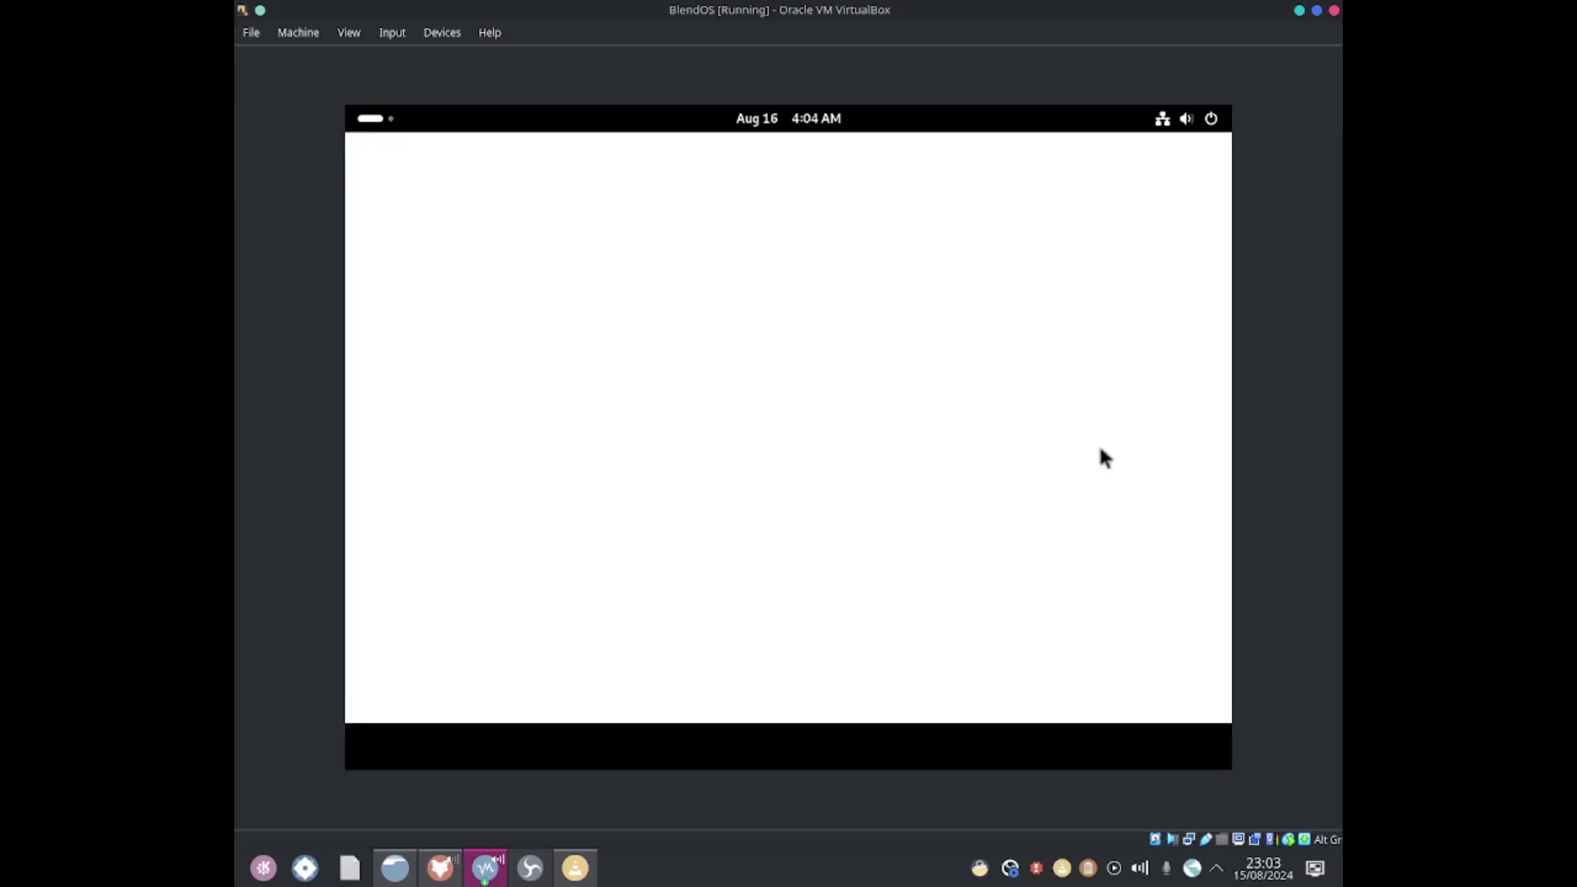
# Browse F-Droid's Updates, Nearby and Categories tabs
pyautogui.scroll(-5, 1091, 450)
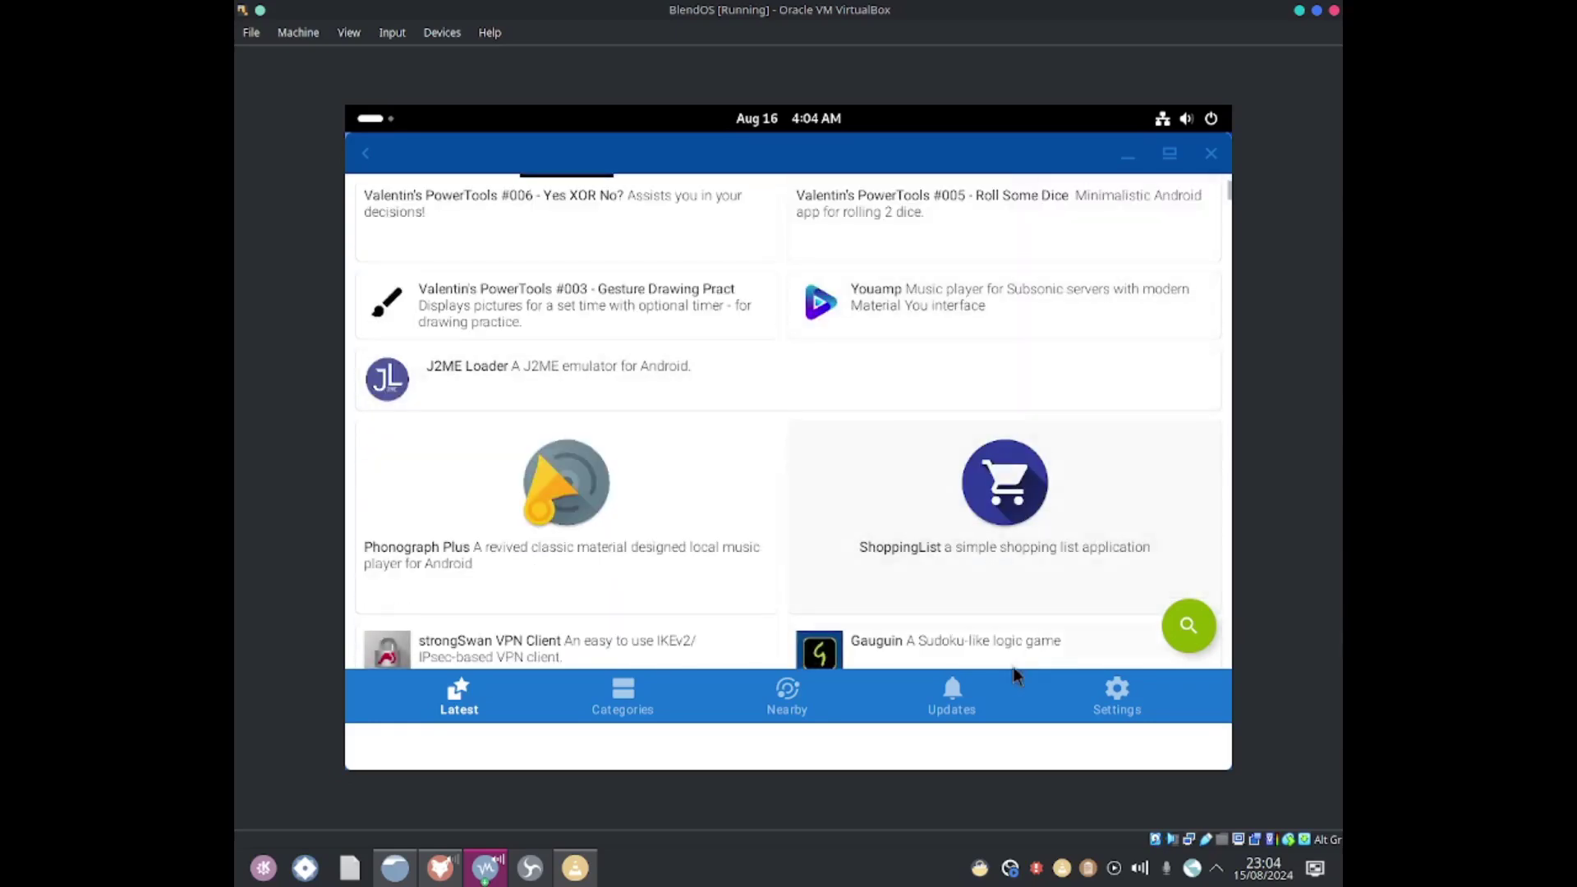
pyautogui.click(983, 693)
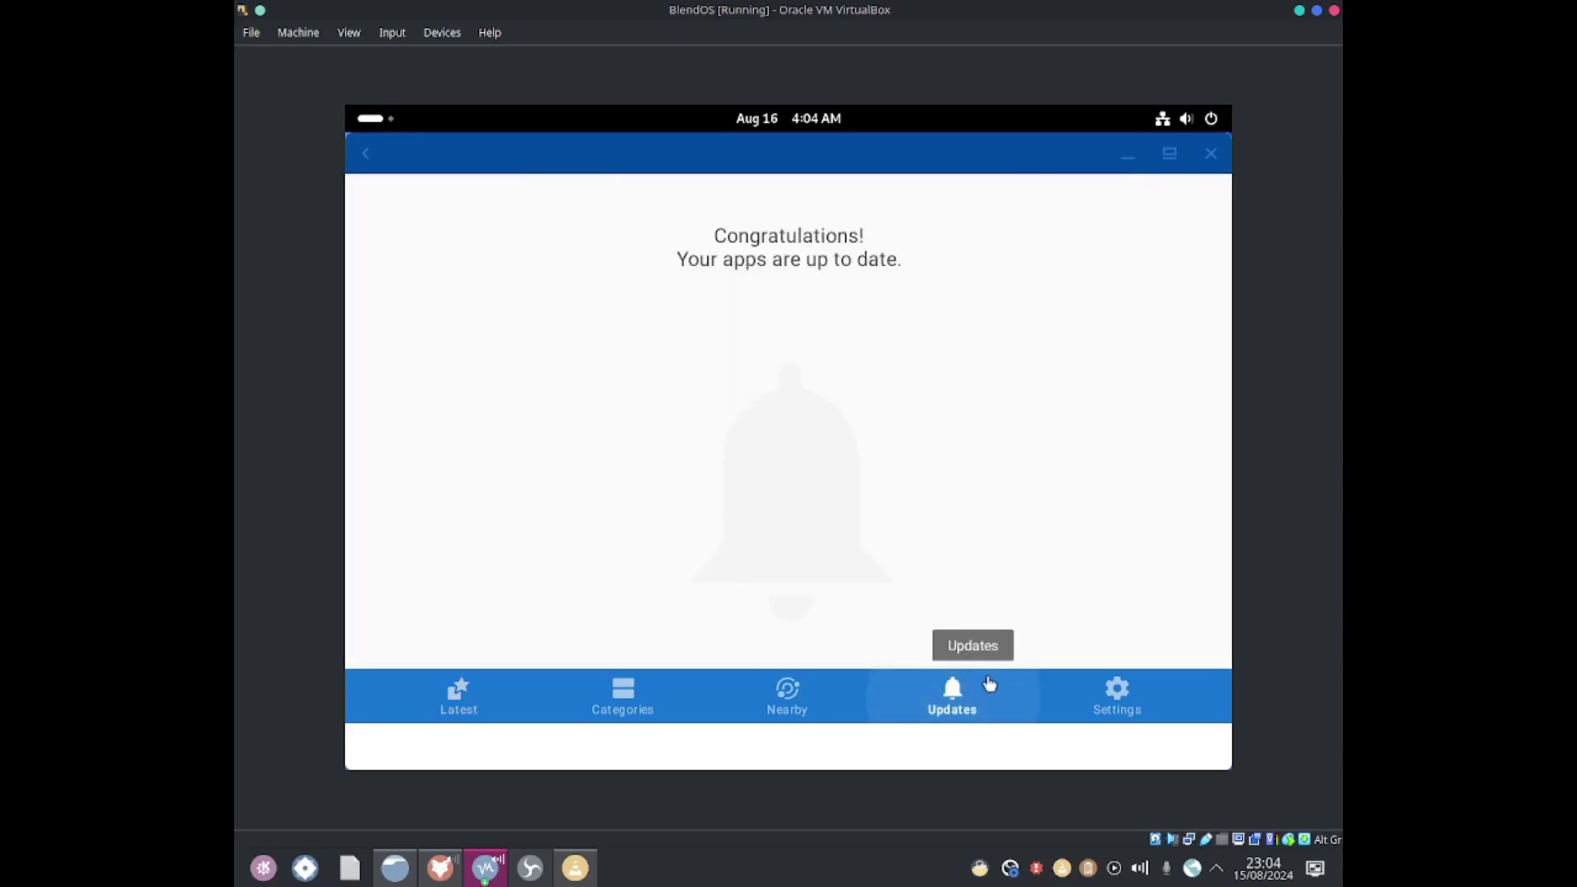
pyautogui.click(784, 694)
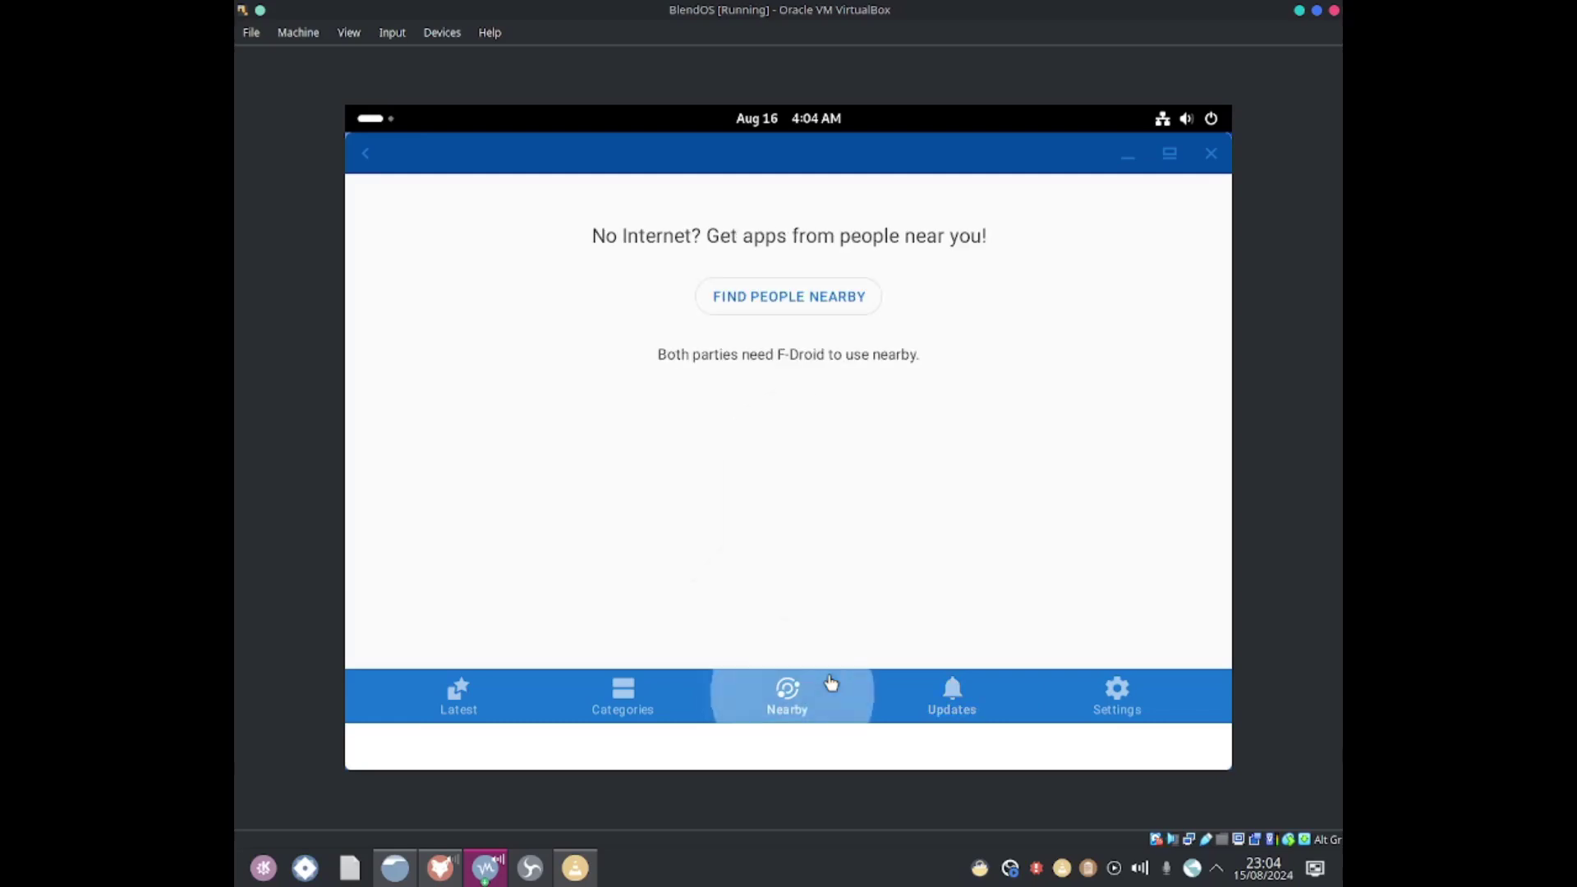
pyautogui.click(623, 690)
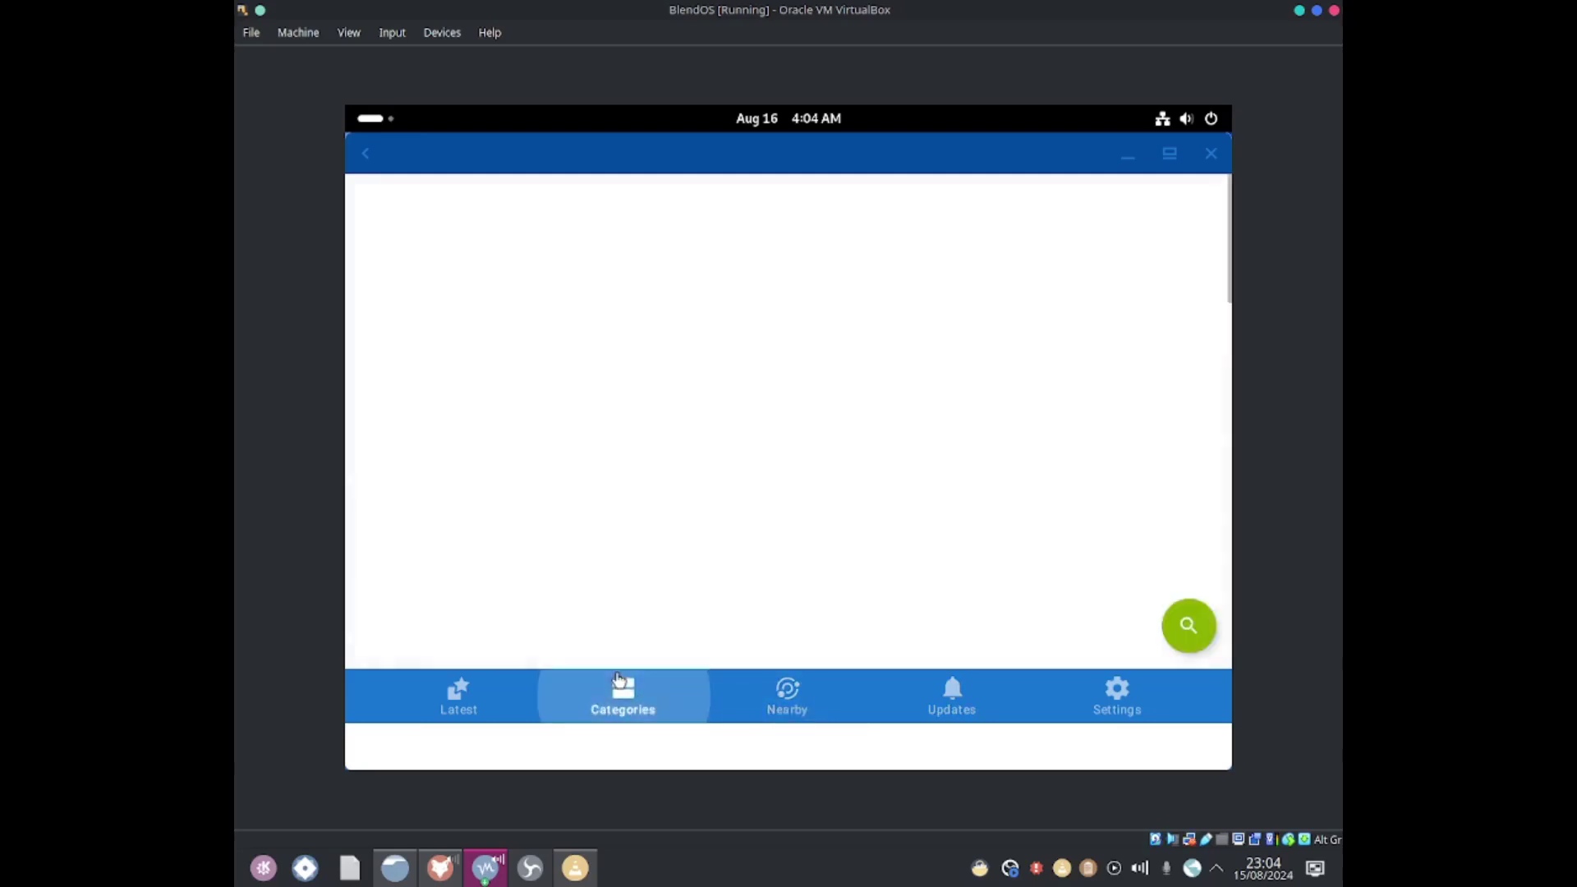
pyautogui.scroll(-5, 722, 553)
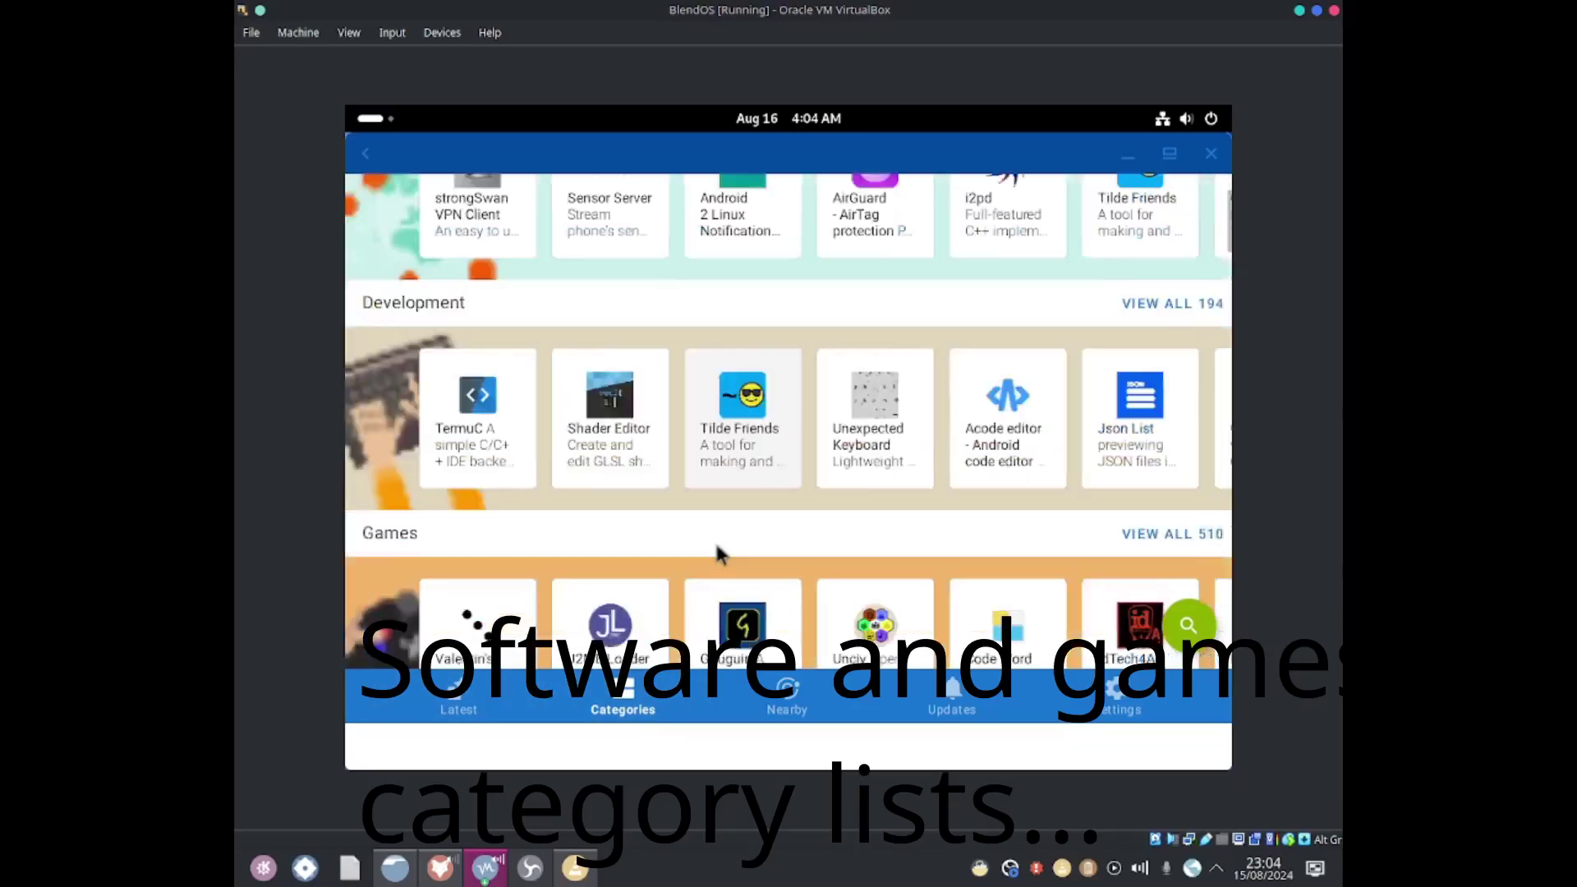
pyautogui.scroll(2, 513, 402)
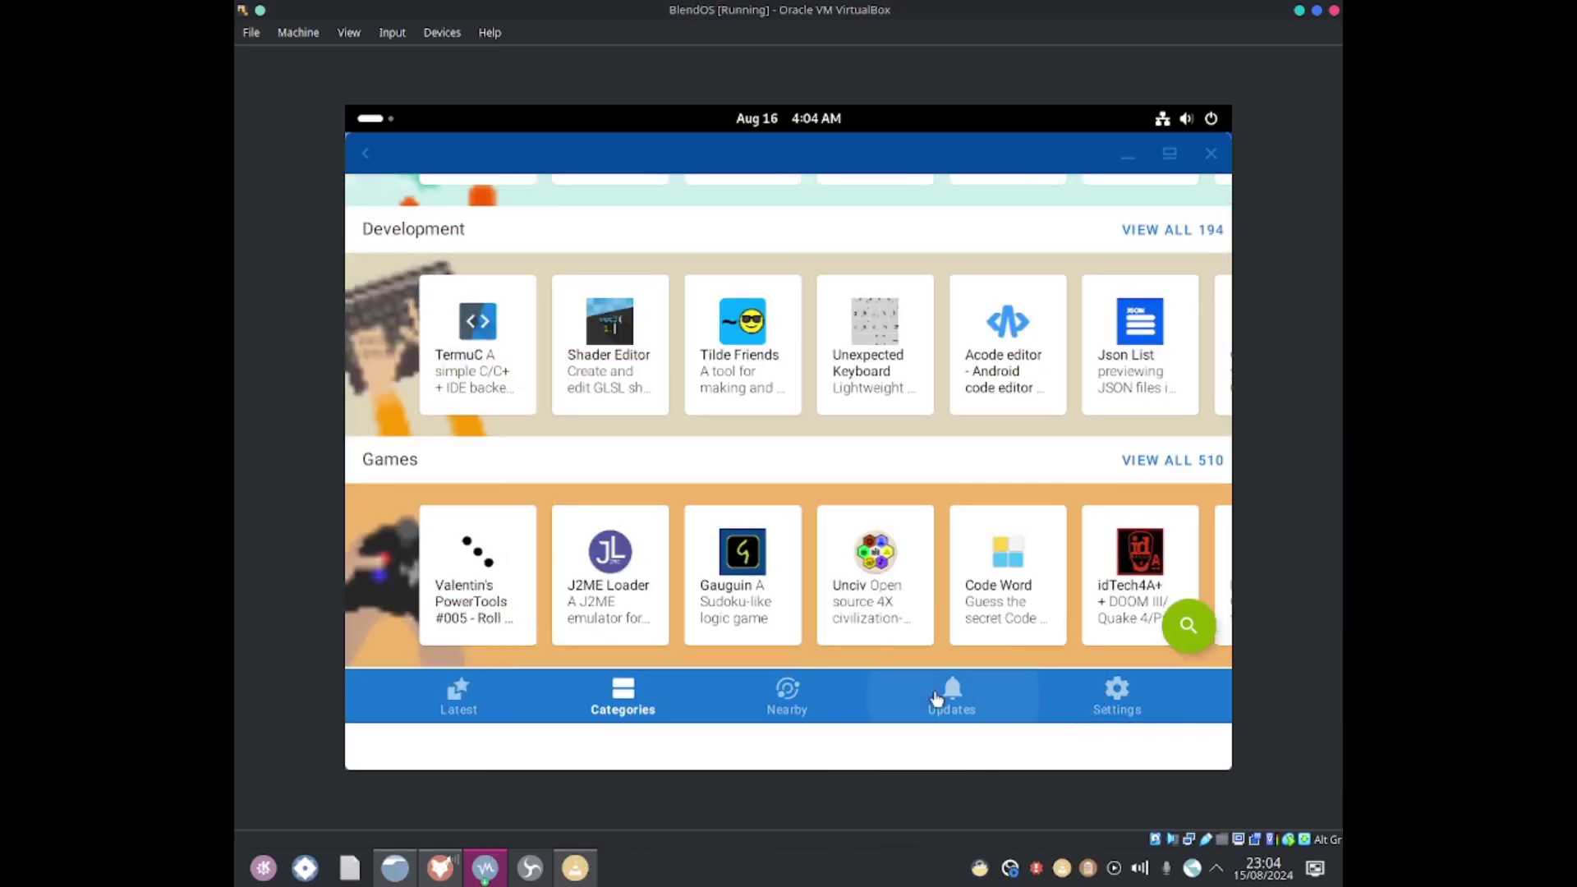
# Look through F-Droid's Settings, check About shows version 1.20.0, then close F-Droid
pyautogui.click(1085, 710)
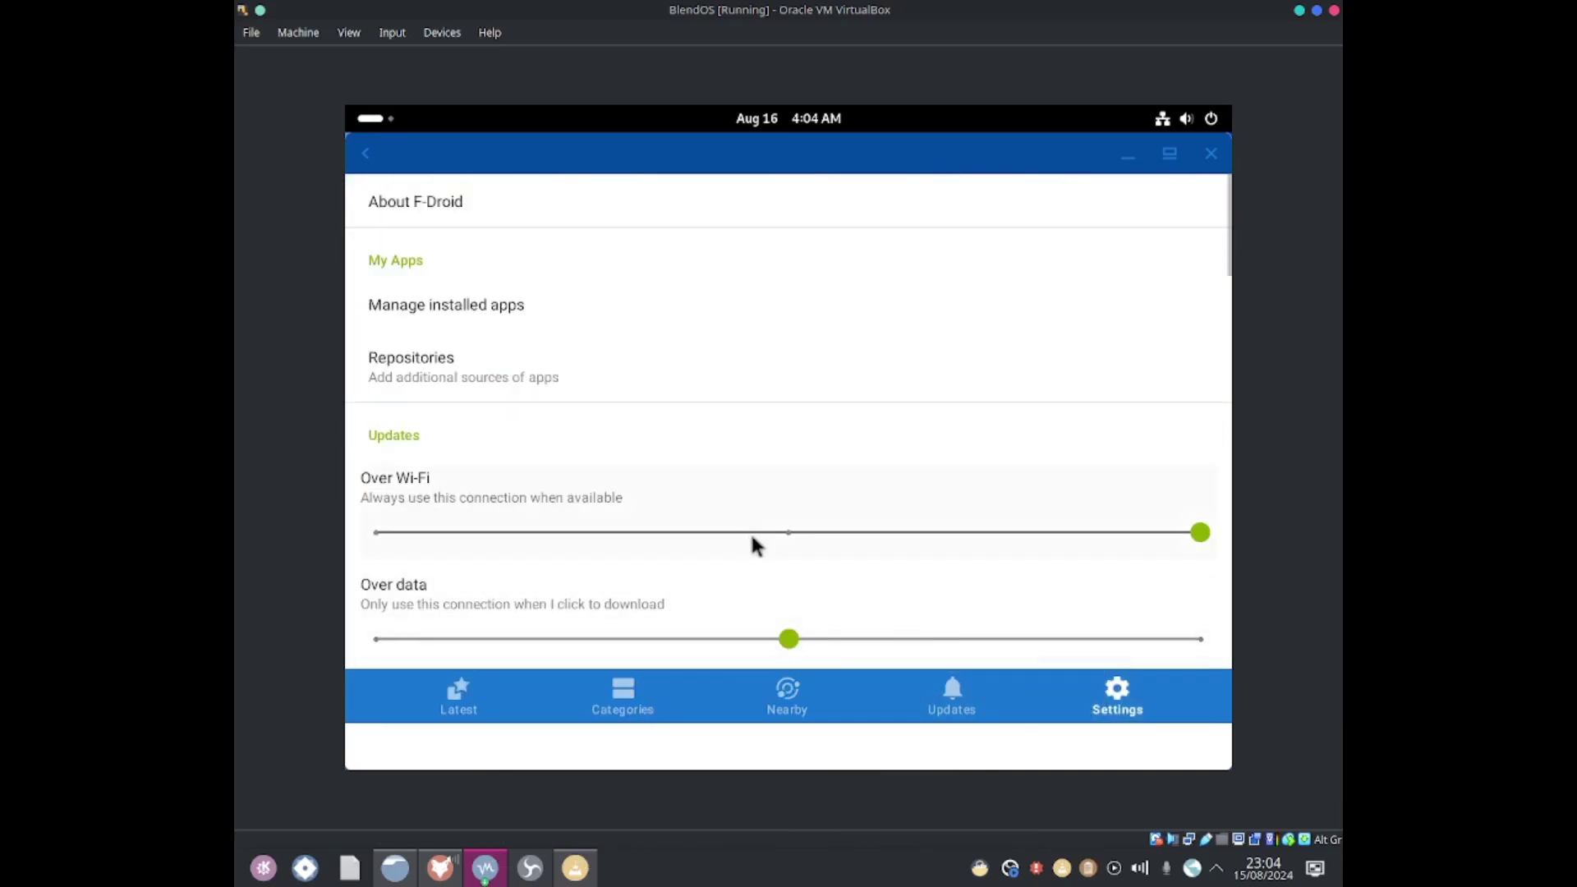
pyautogui.scroll(-2, 749, 531)
pyautogui.scroll(-5, 748, 530)
pyautogui.scroll(-8, 744, 531)
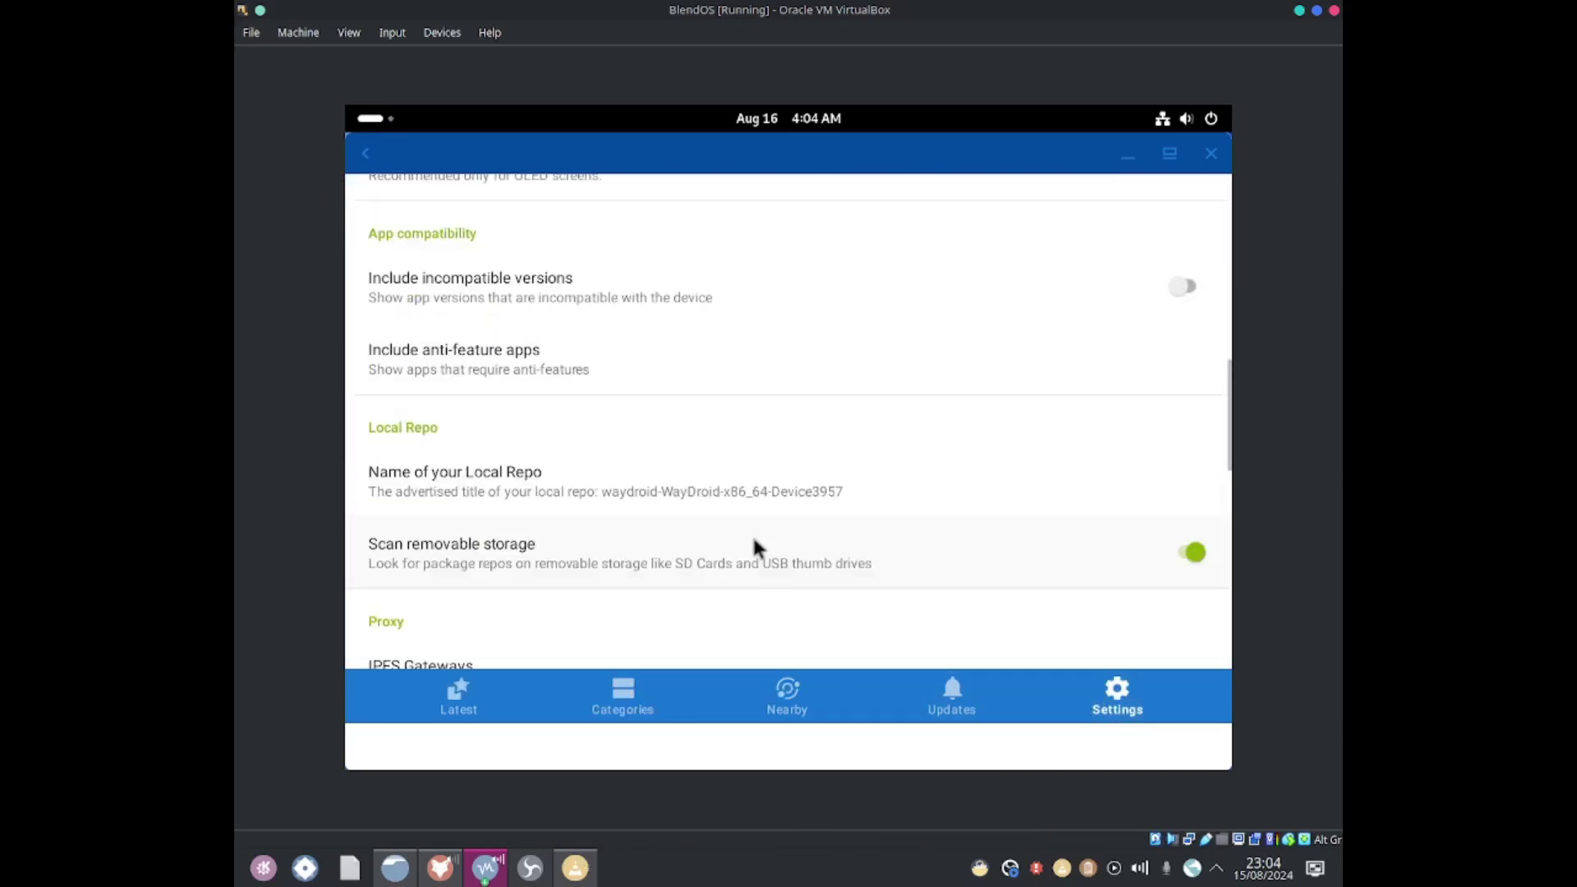
pyautogui.scroll(-3, 817, 575)
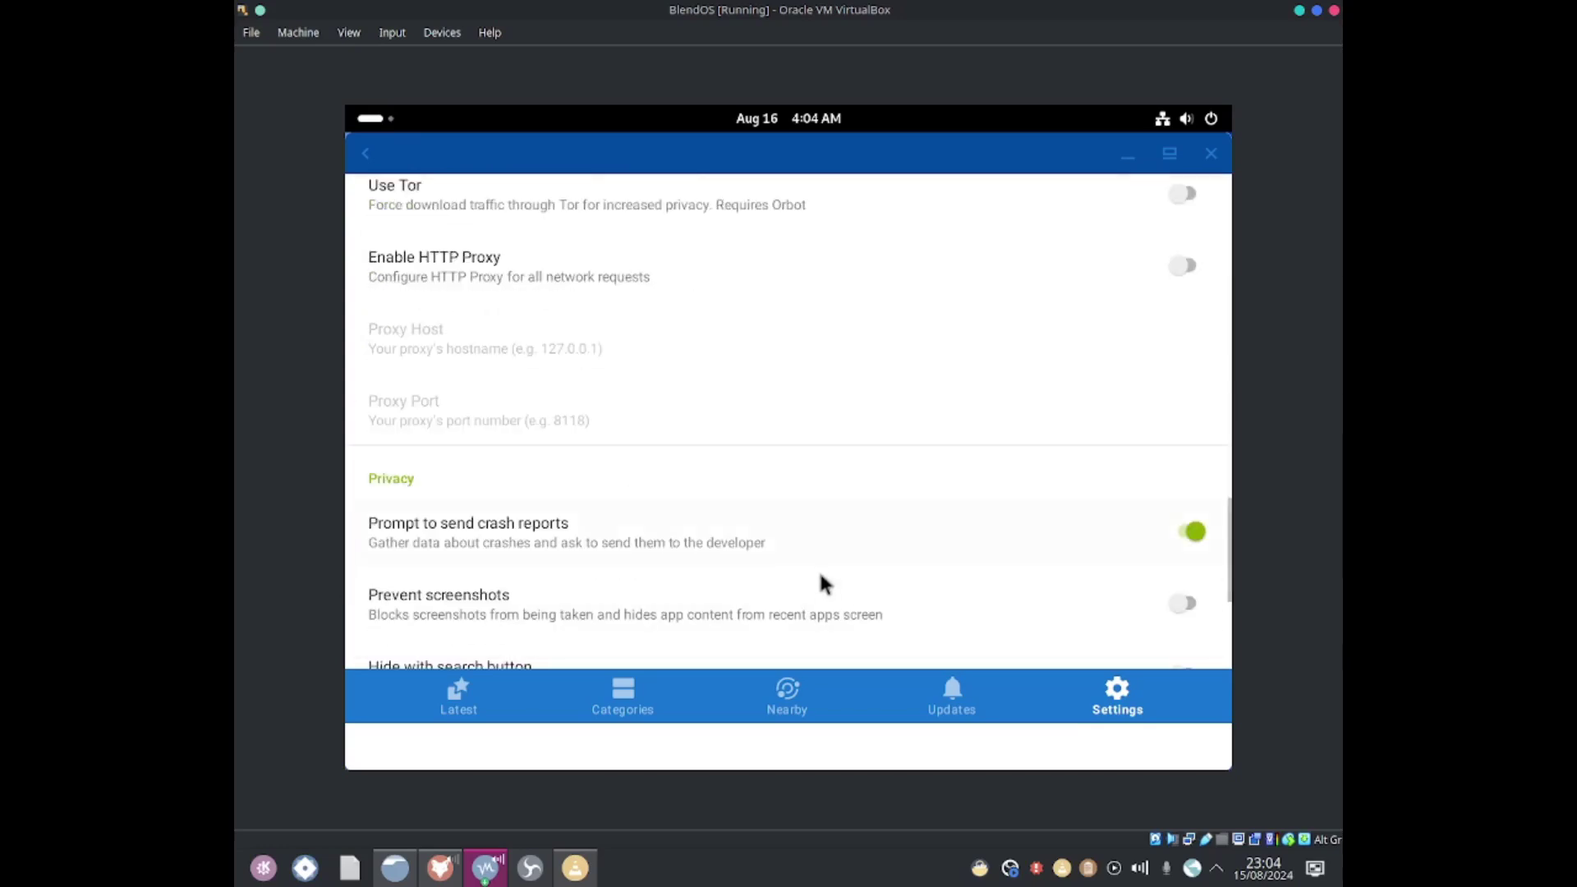
pyautogui.scroll(12, 796, 574)
pyautogui.scroll(5, 969, 452)
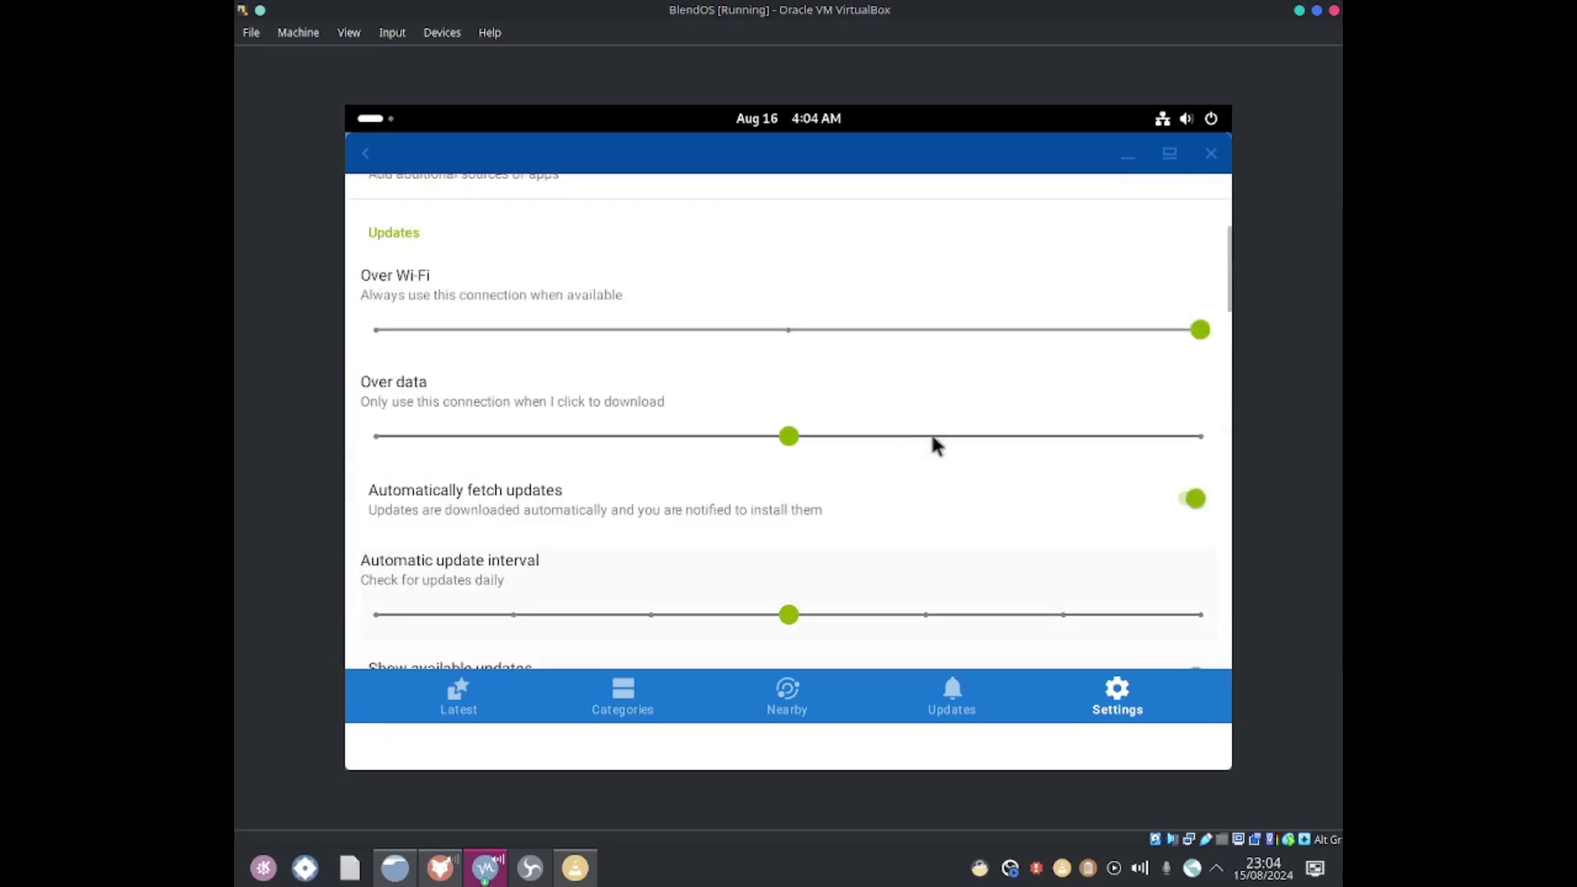
pyautogui.click(407, 204)
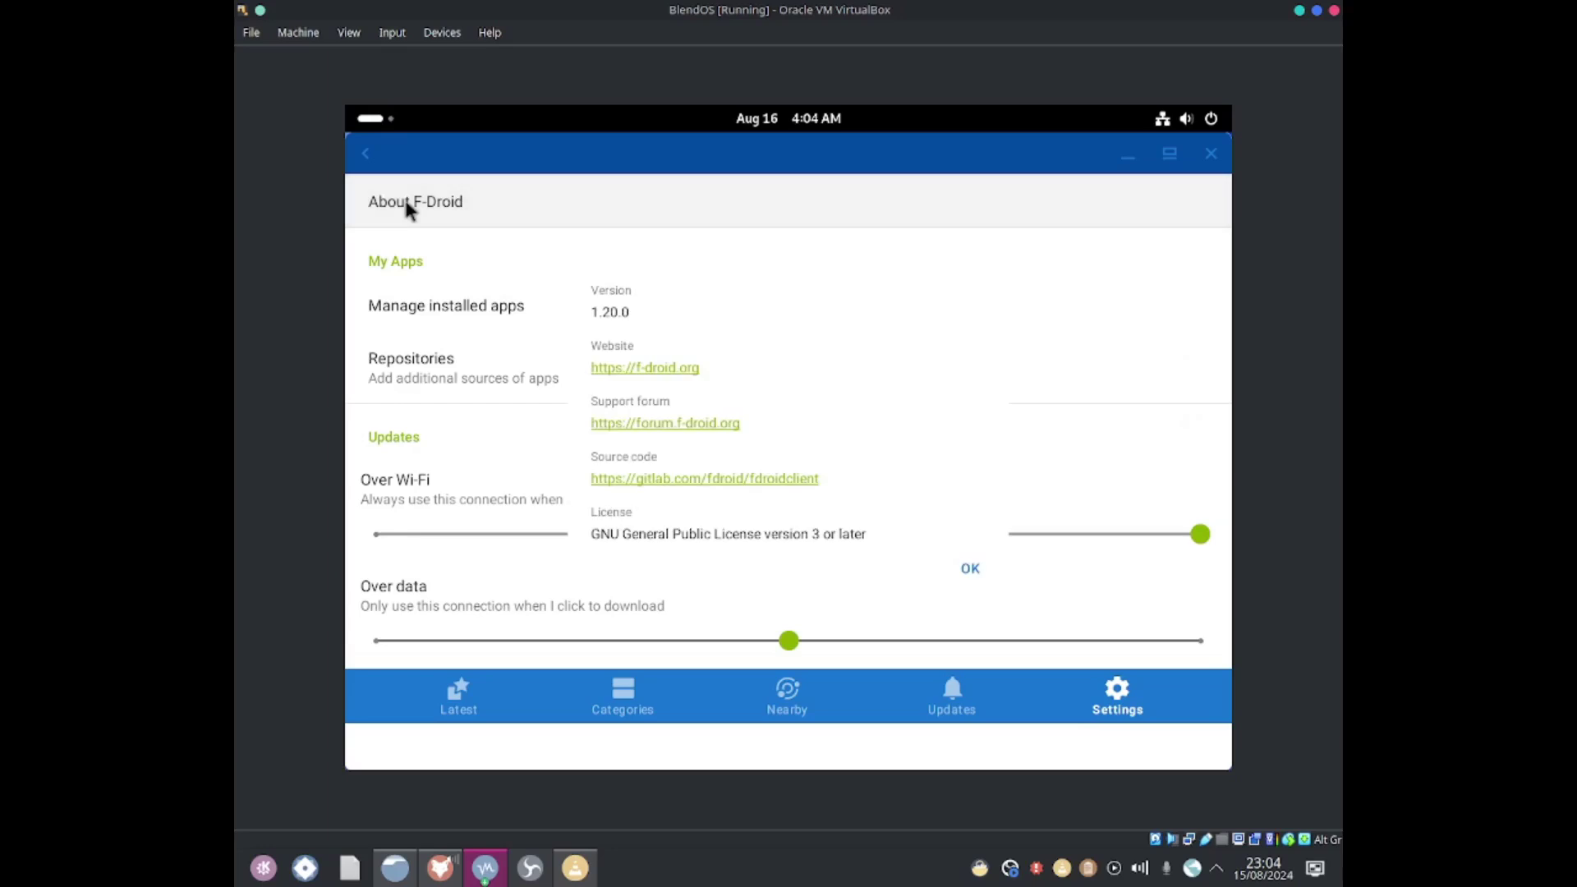
pyautogui.click(969, 570)
pyautogui.click(1211, 154)
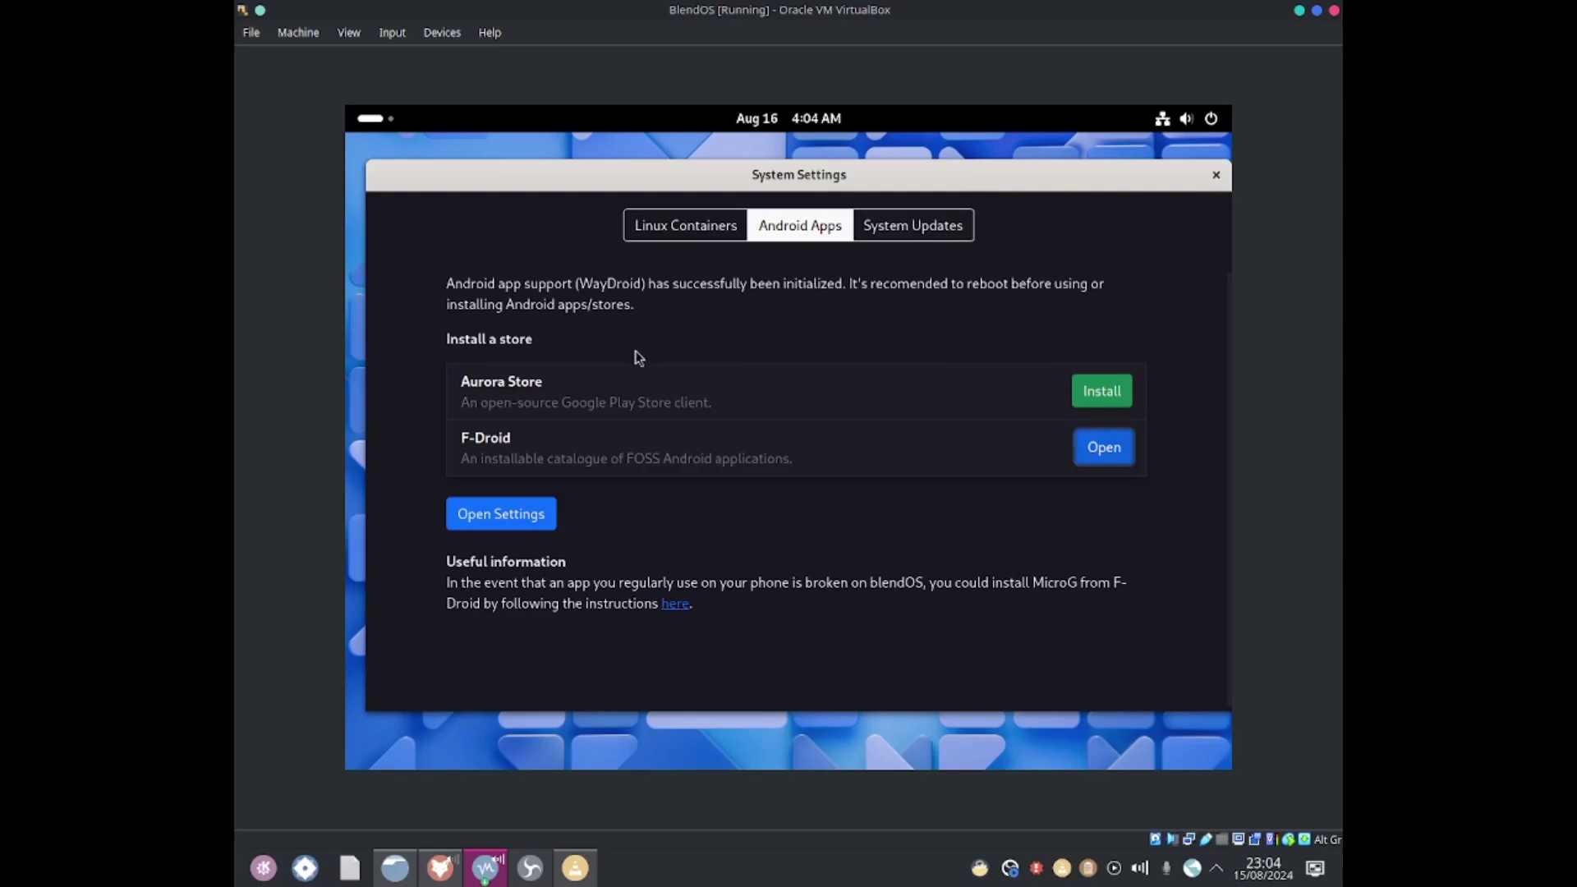
# Install Aurora Store from the Android Apps tab of System Settings
pyautogui.click(1110, 380)
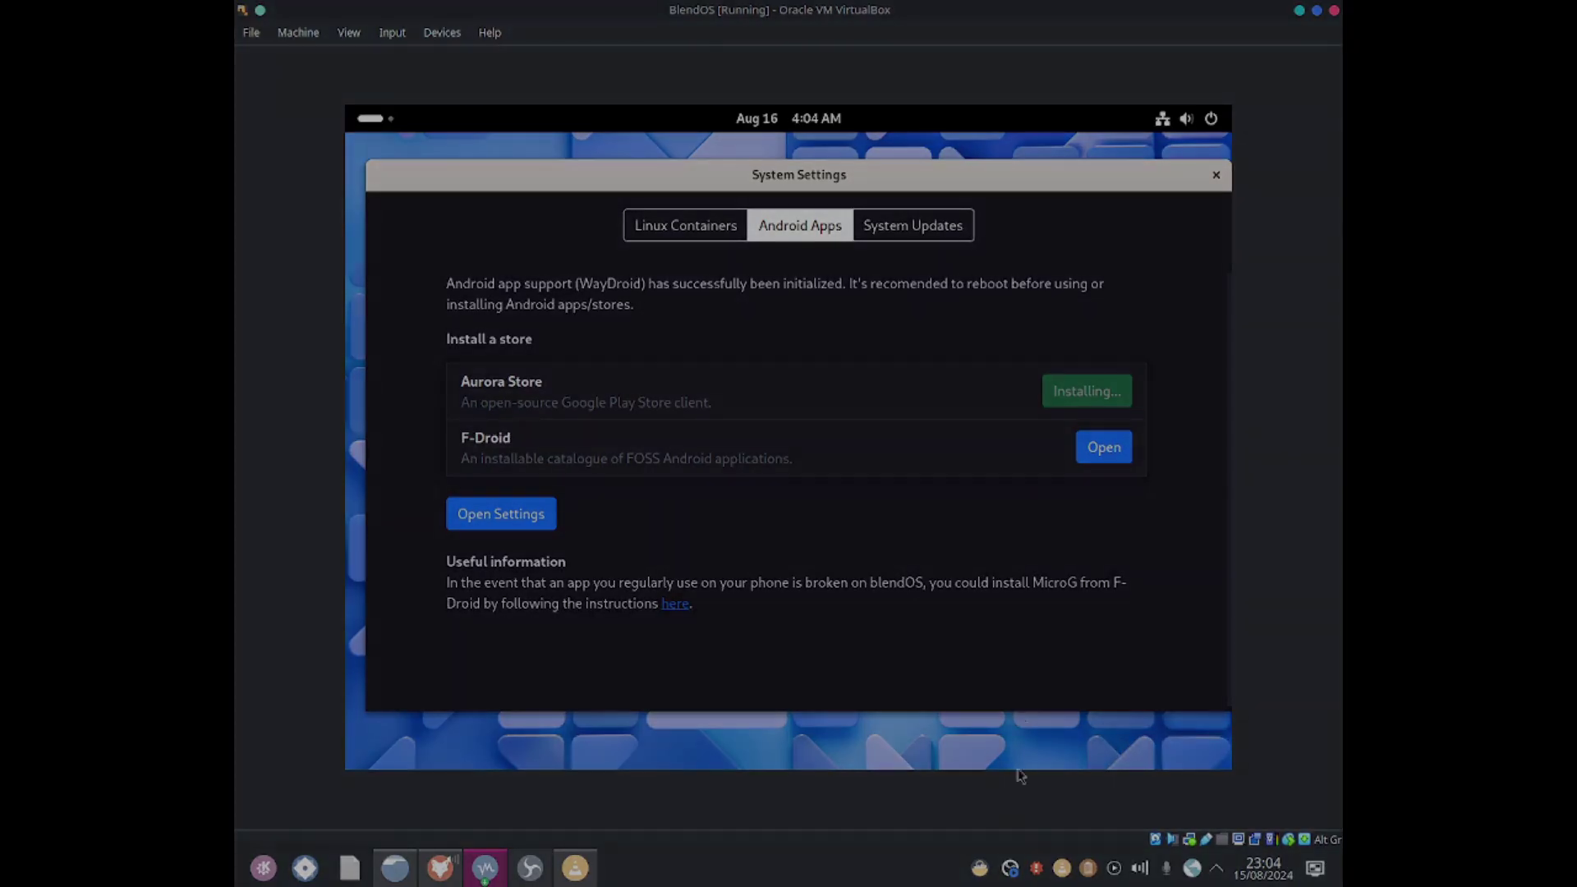
pyautogui.rightClick(1011, 869)
pyautogui.click(1061, 769)
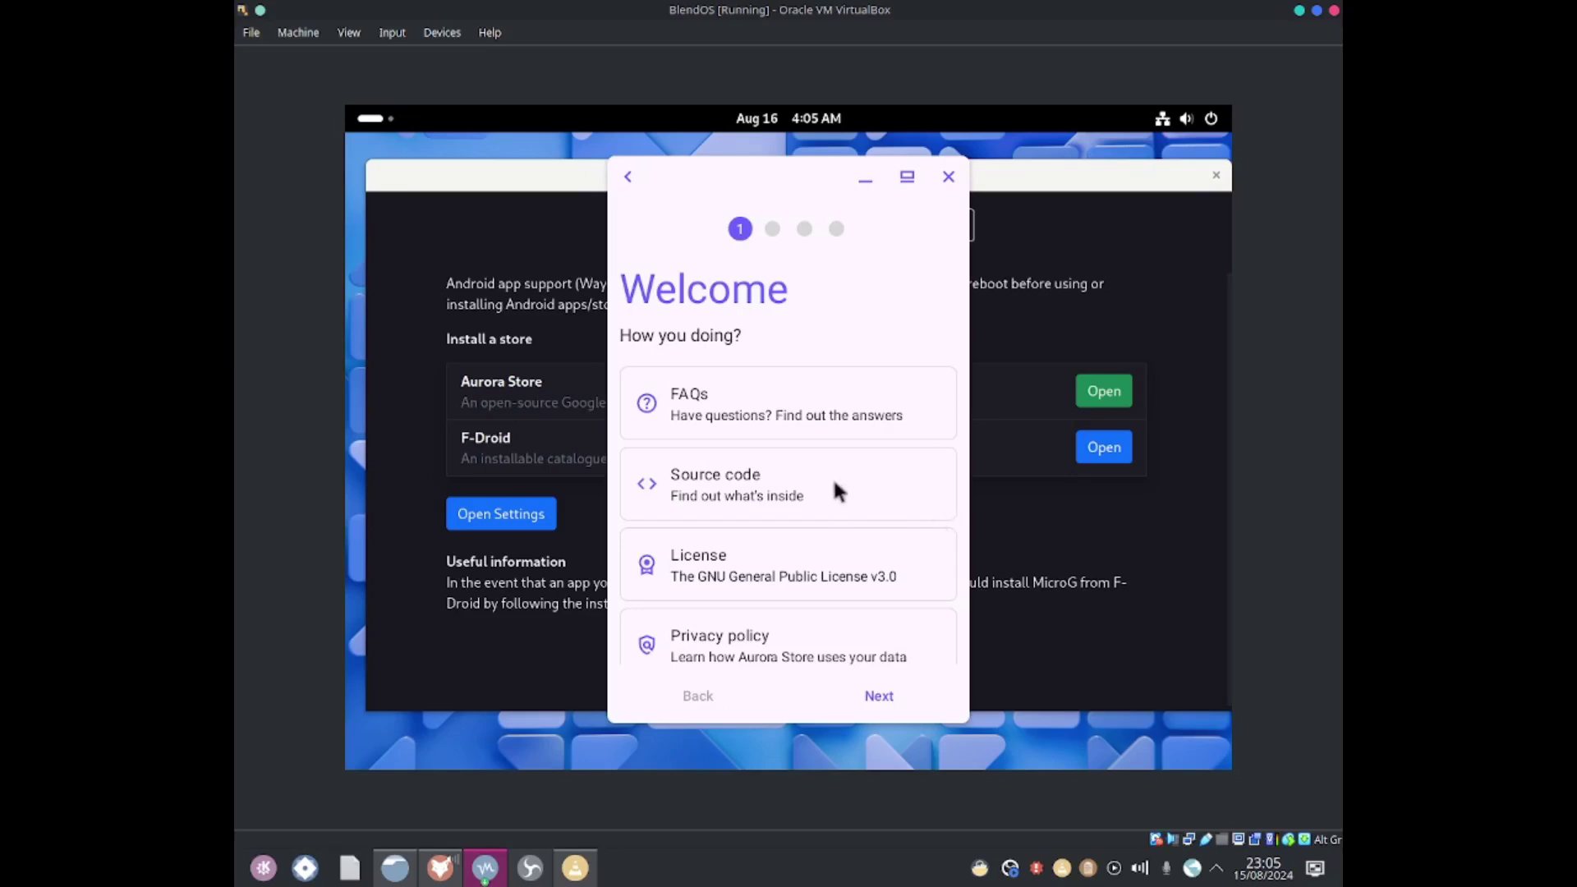
# Move past Welcome, keep the Session installer, and advance to Aurora's App Links step
pyautogui.click(879, 696)
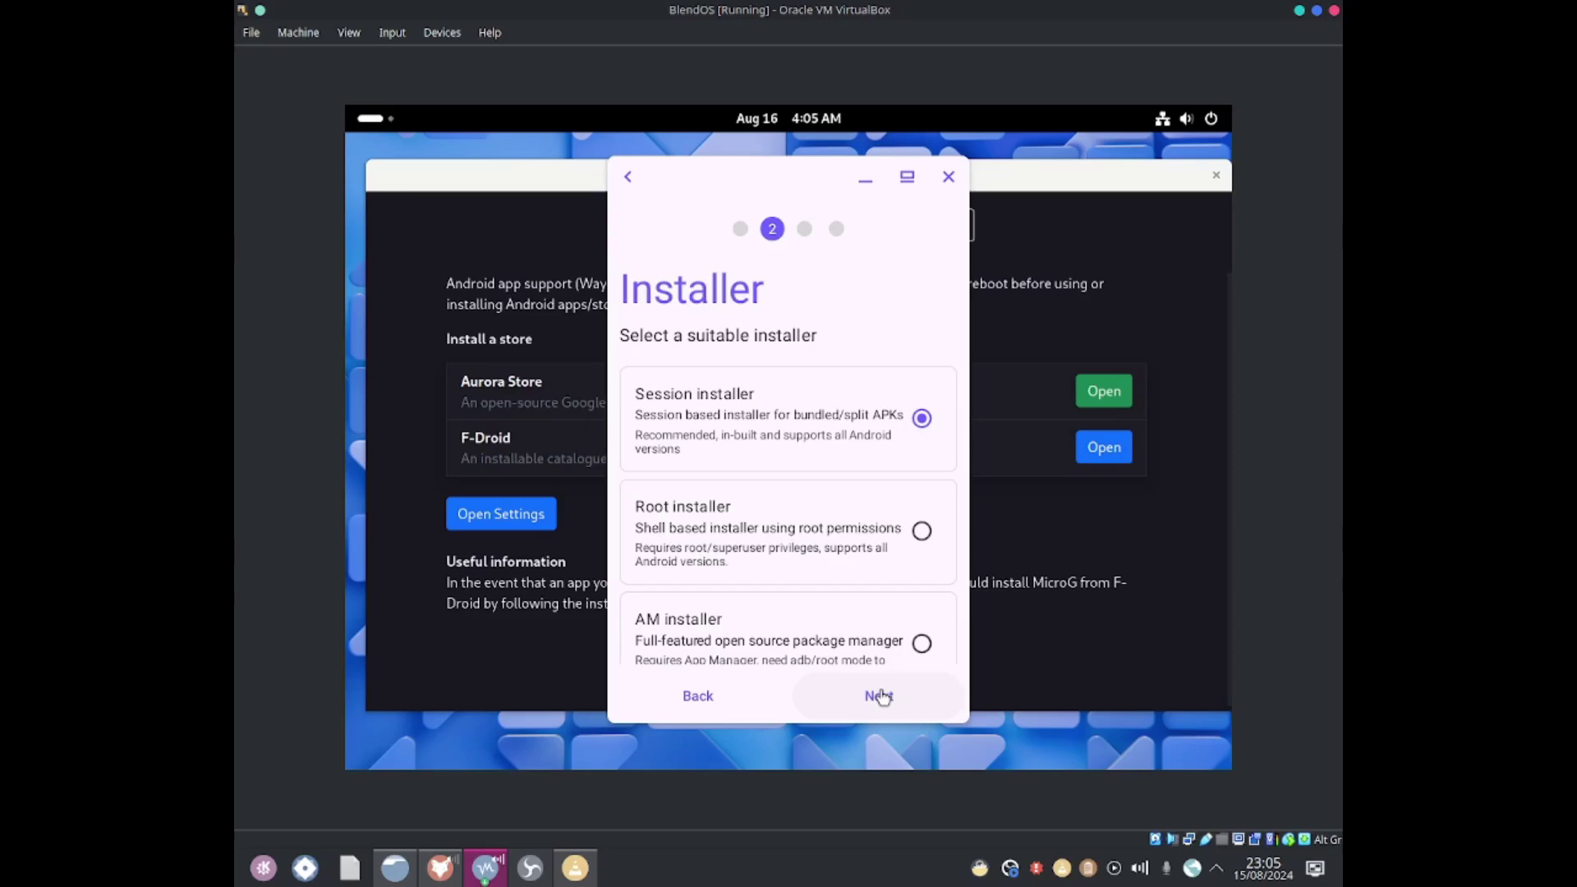
pyautogui.scroll(-1, 819, 598)
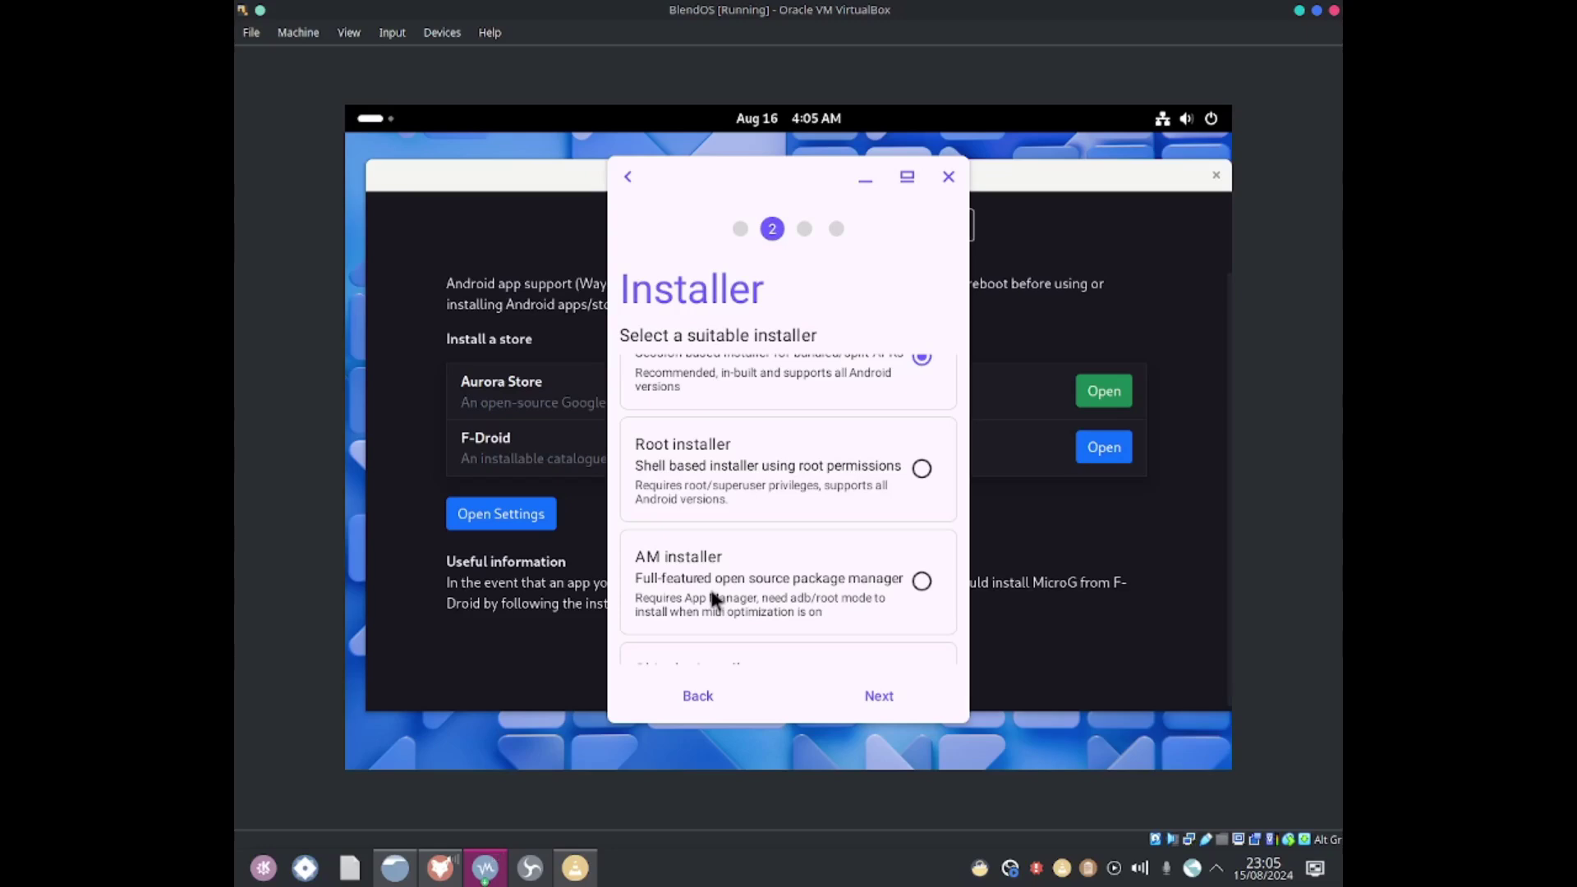
pyautogui.scroll(1, 723, 599)
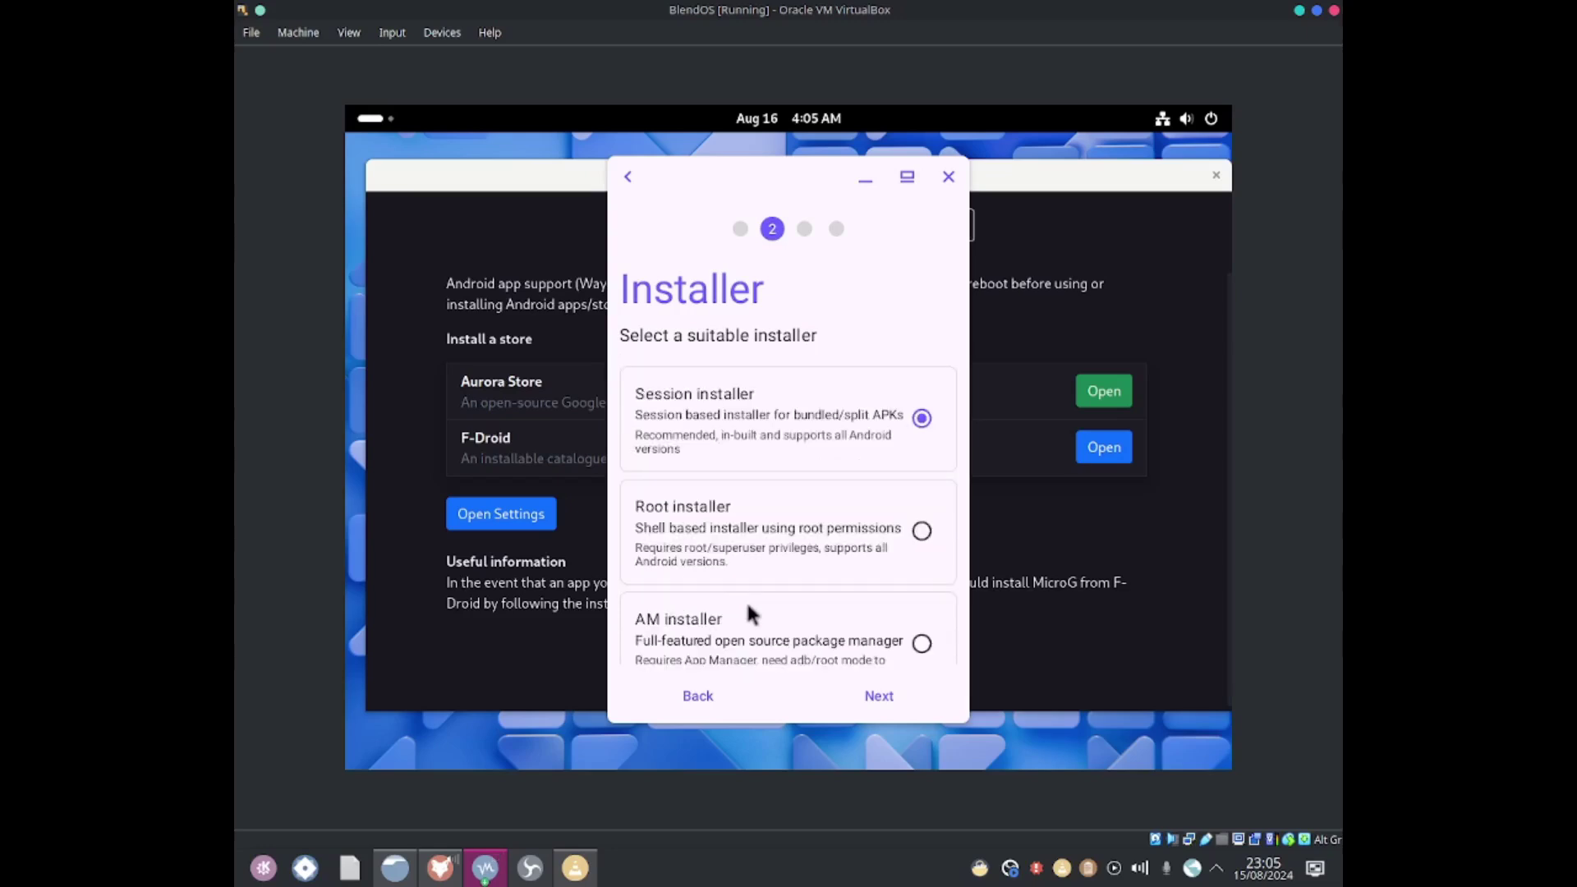
pyautogui.click(873, 698)
pyautogui.click(713, 704)
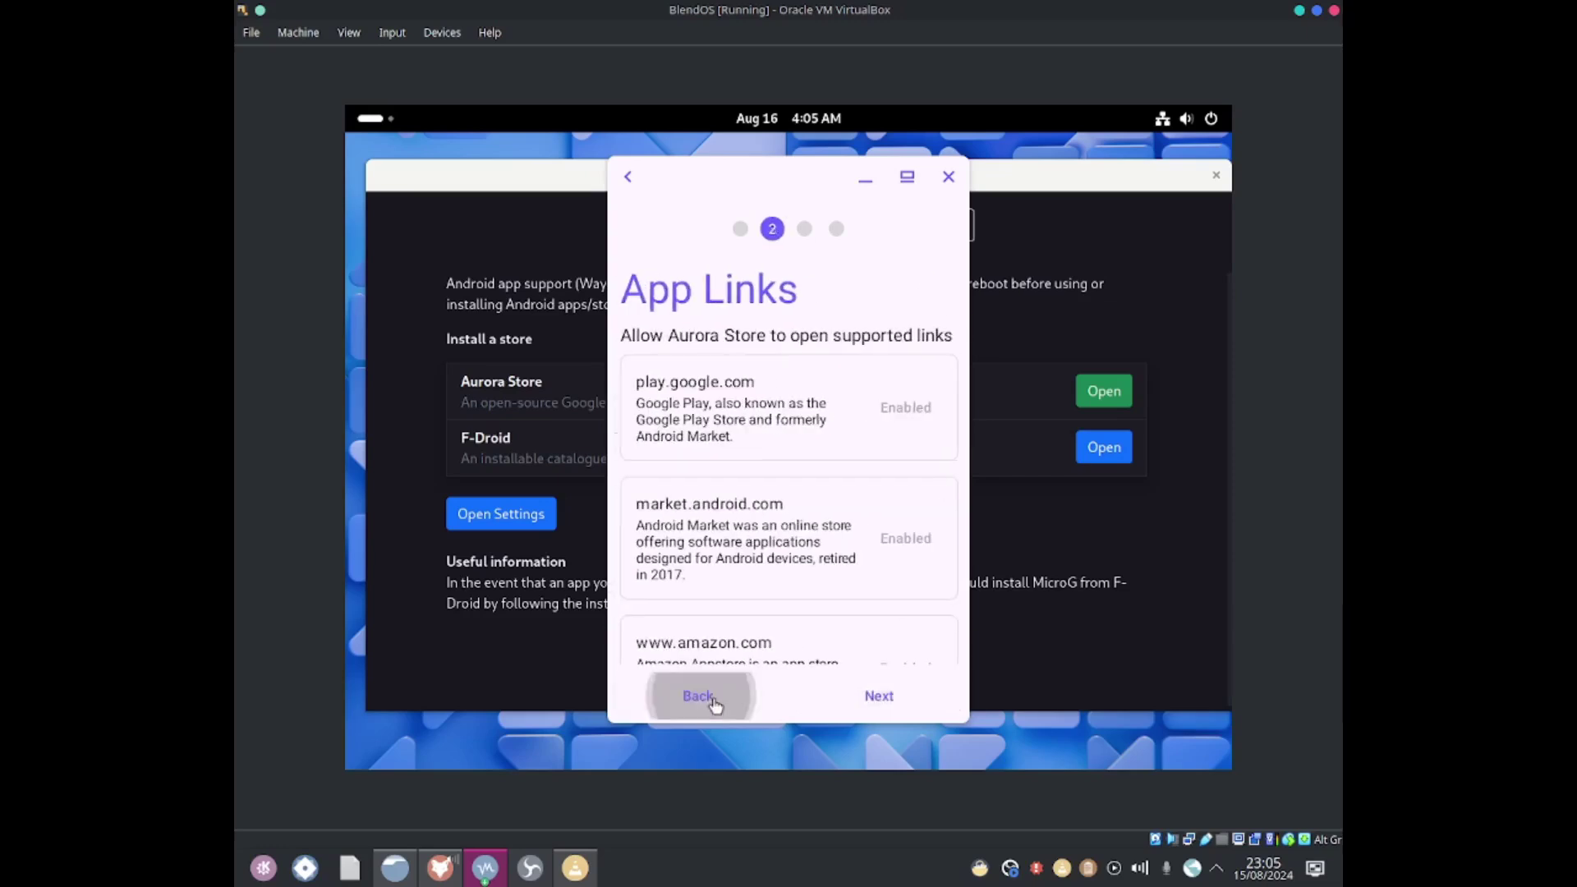
pyautogui.click(901, 694)
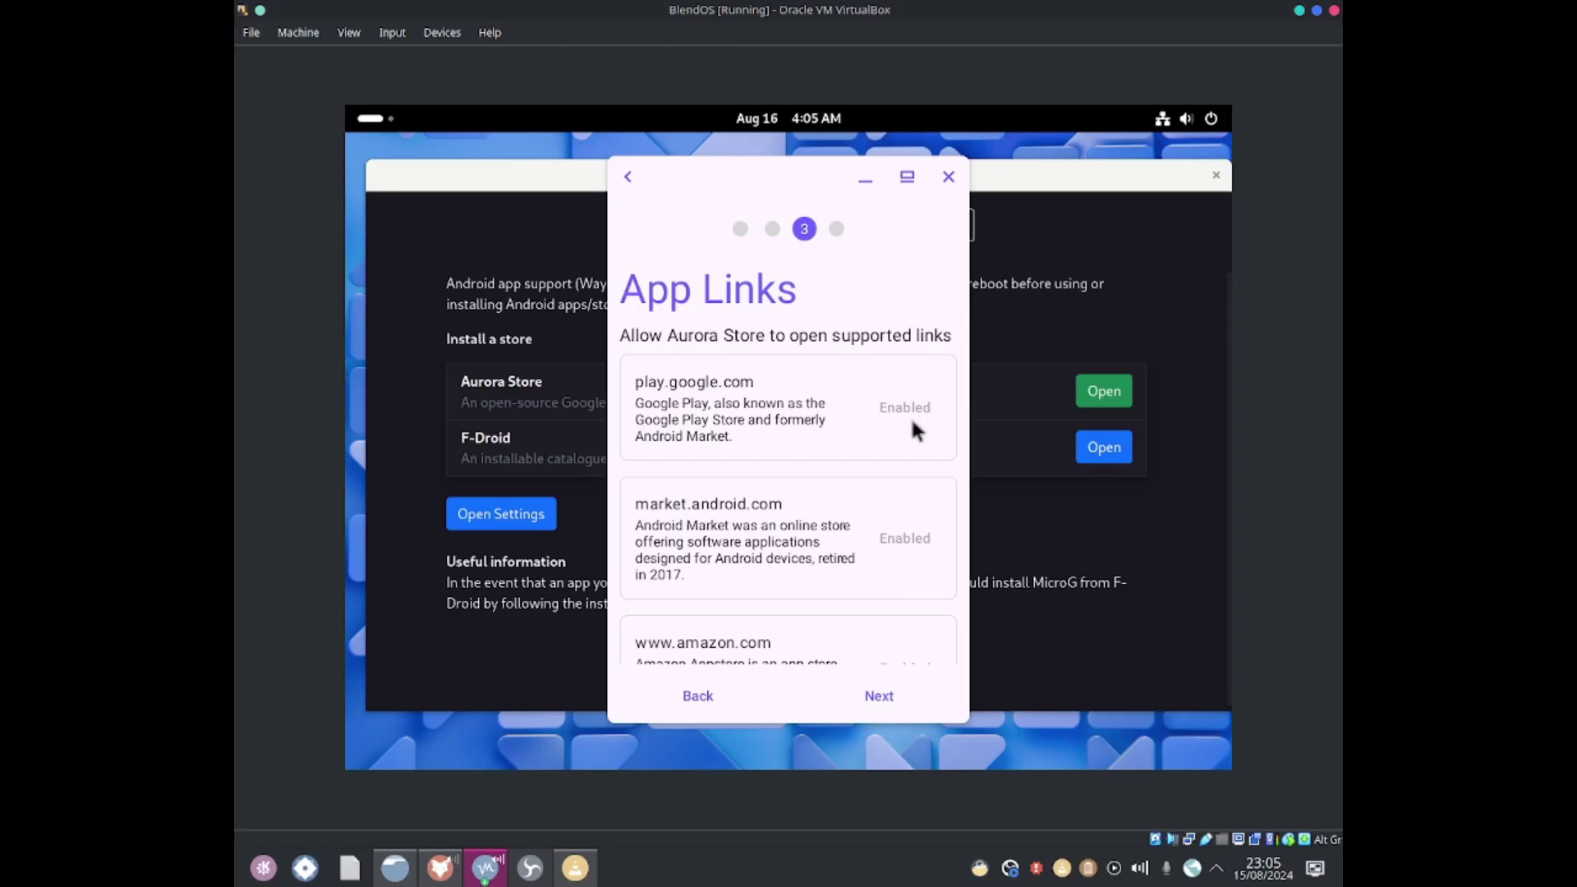
pyautogui.scroll(-2, 908, 460)
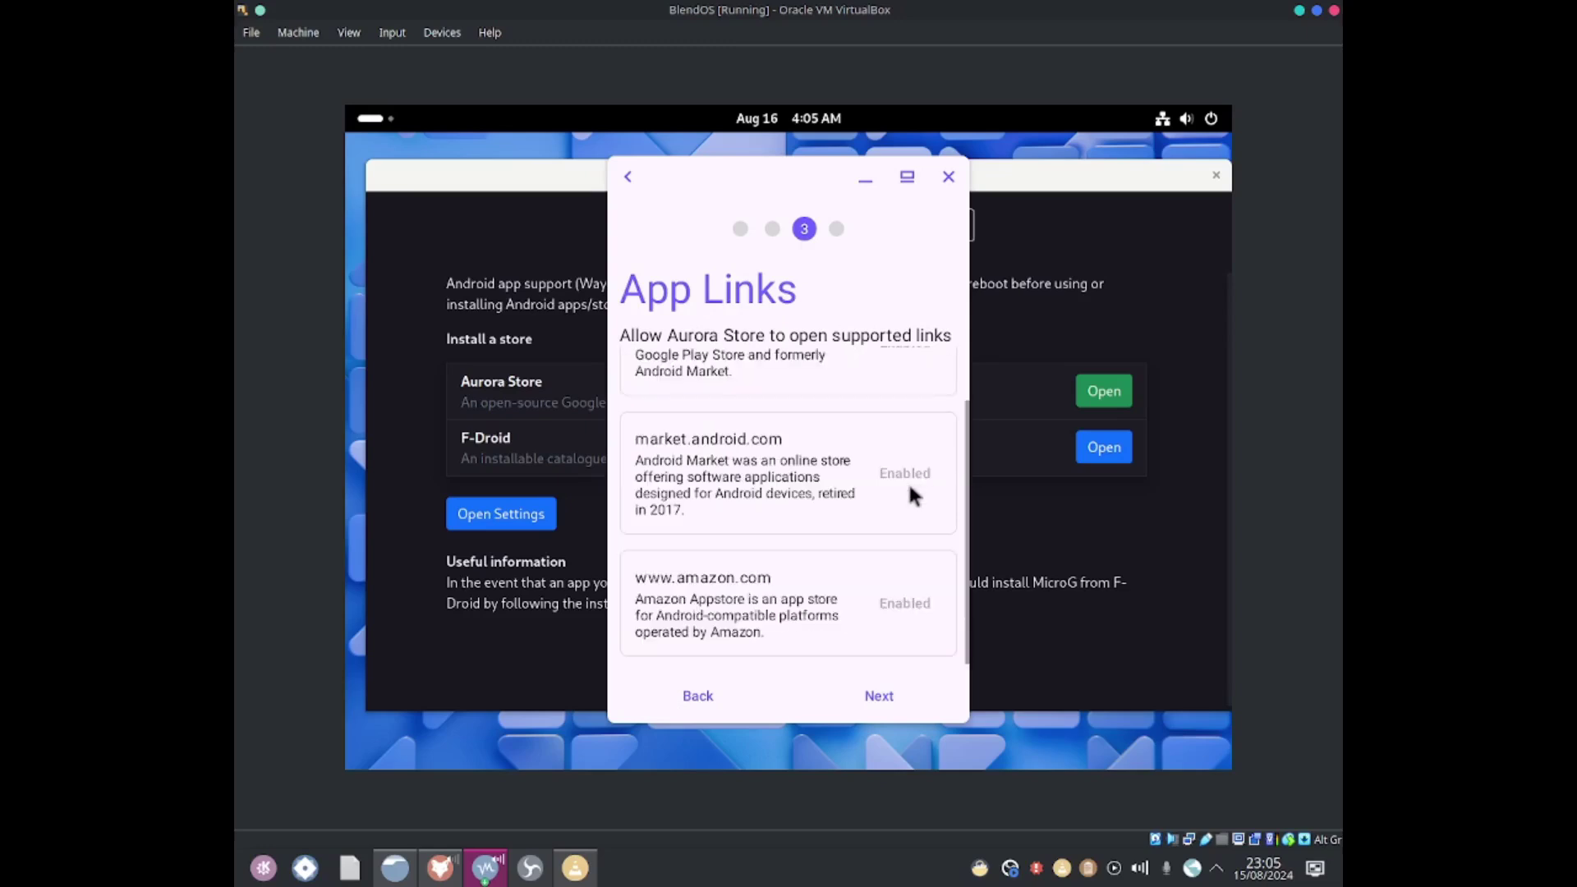
# Allow Aurora Store to install unknown apps and to always run in the background
pyautogui.click(903, 687)
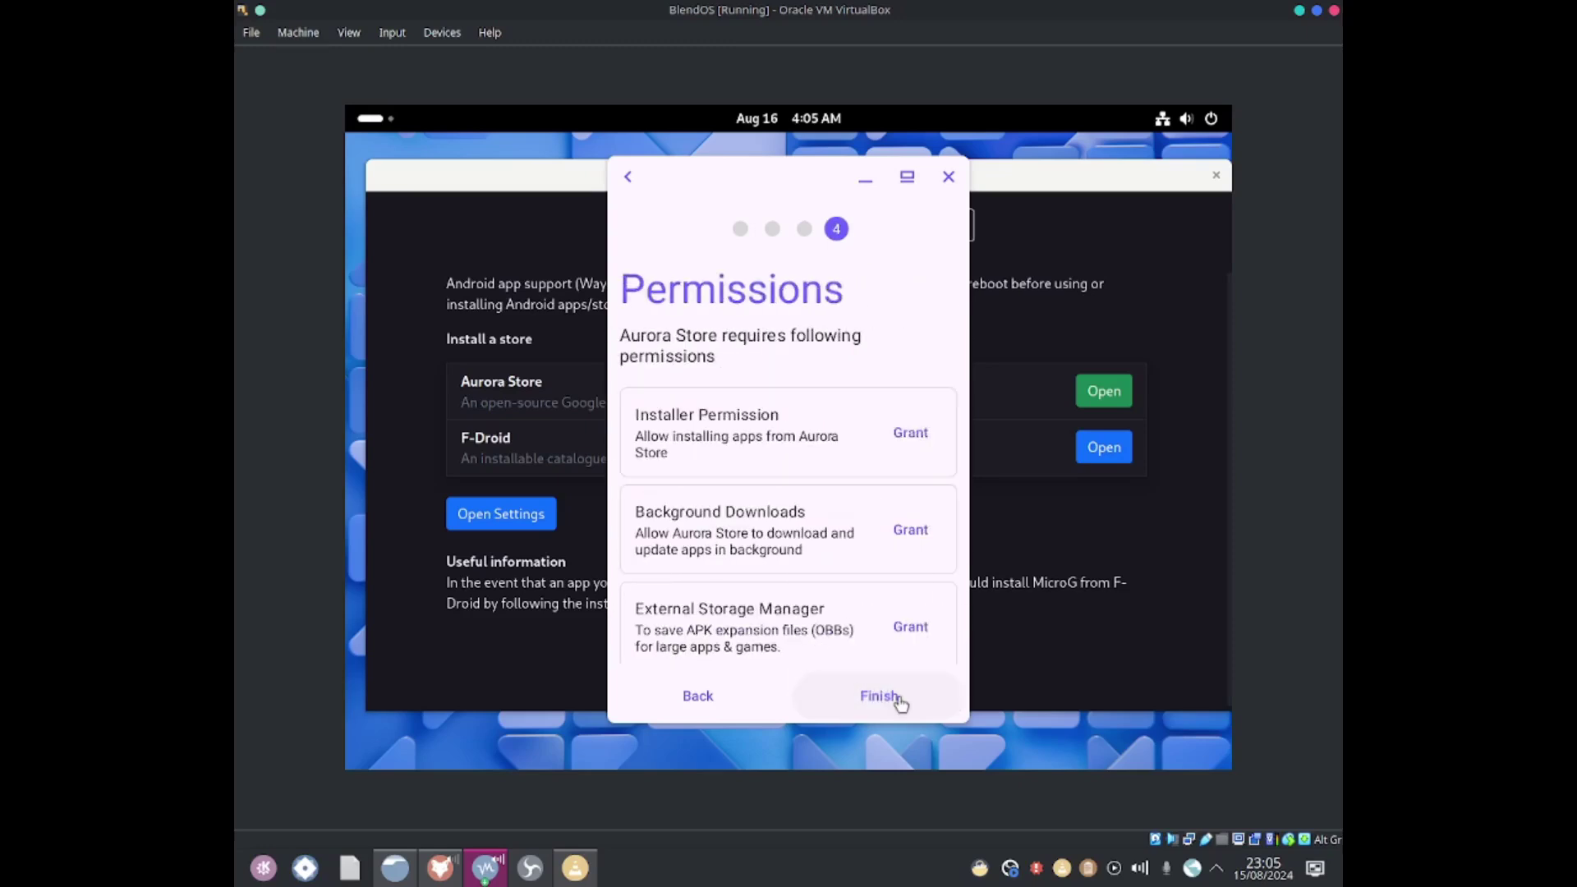
pyautogui.click(906, 435)
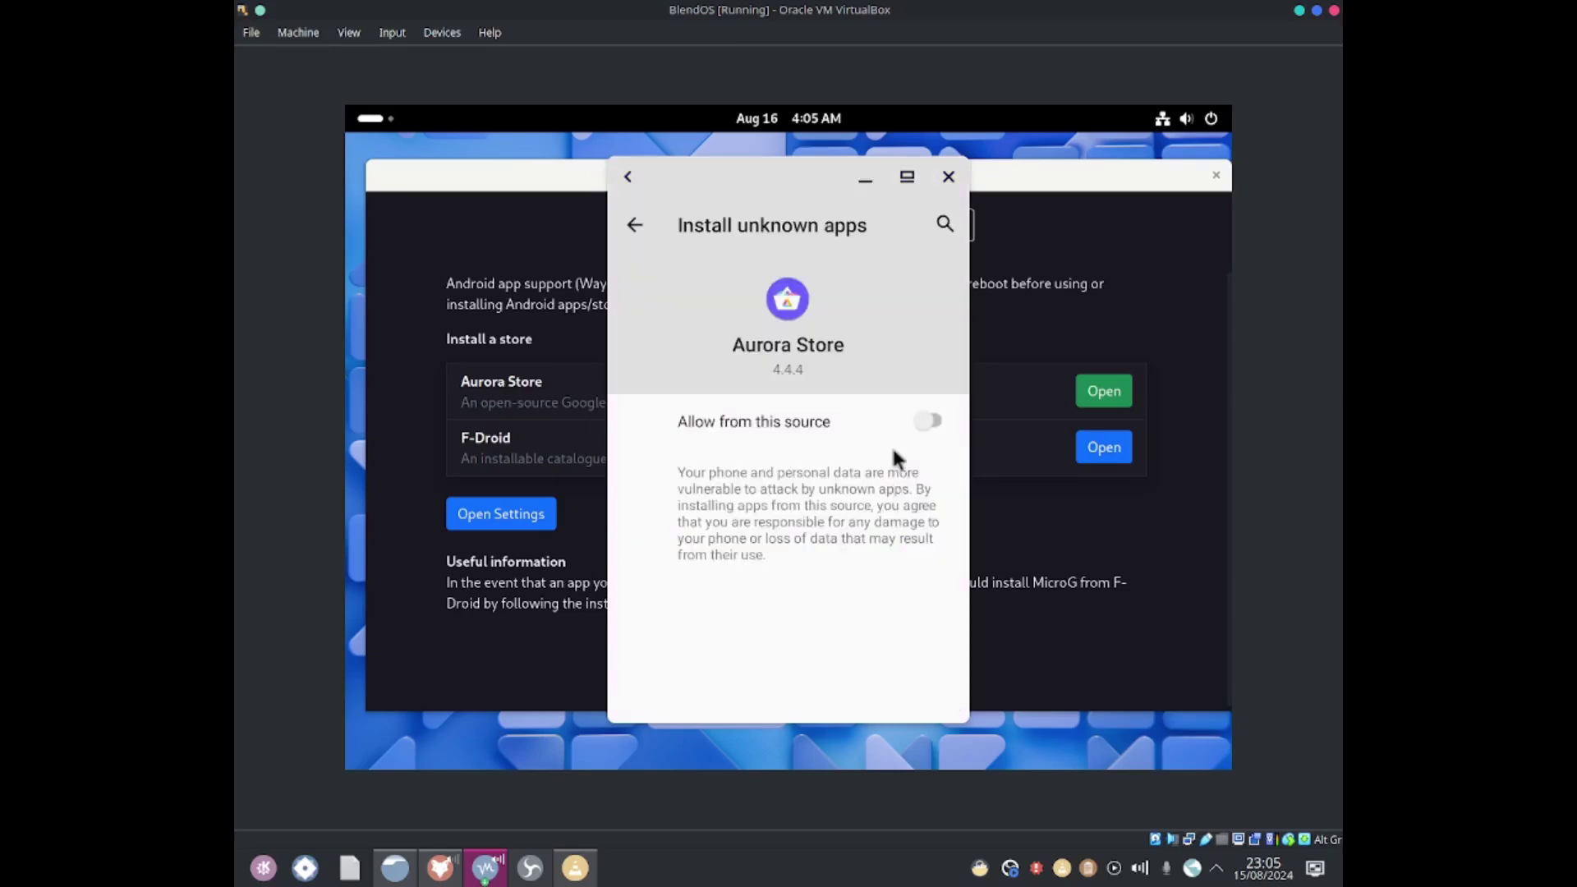
pyautogui.click(931, 421)
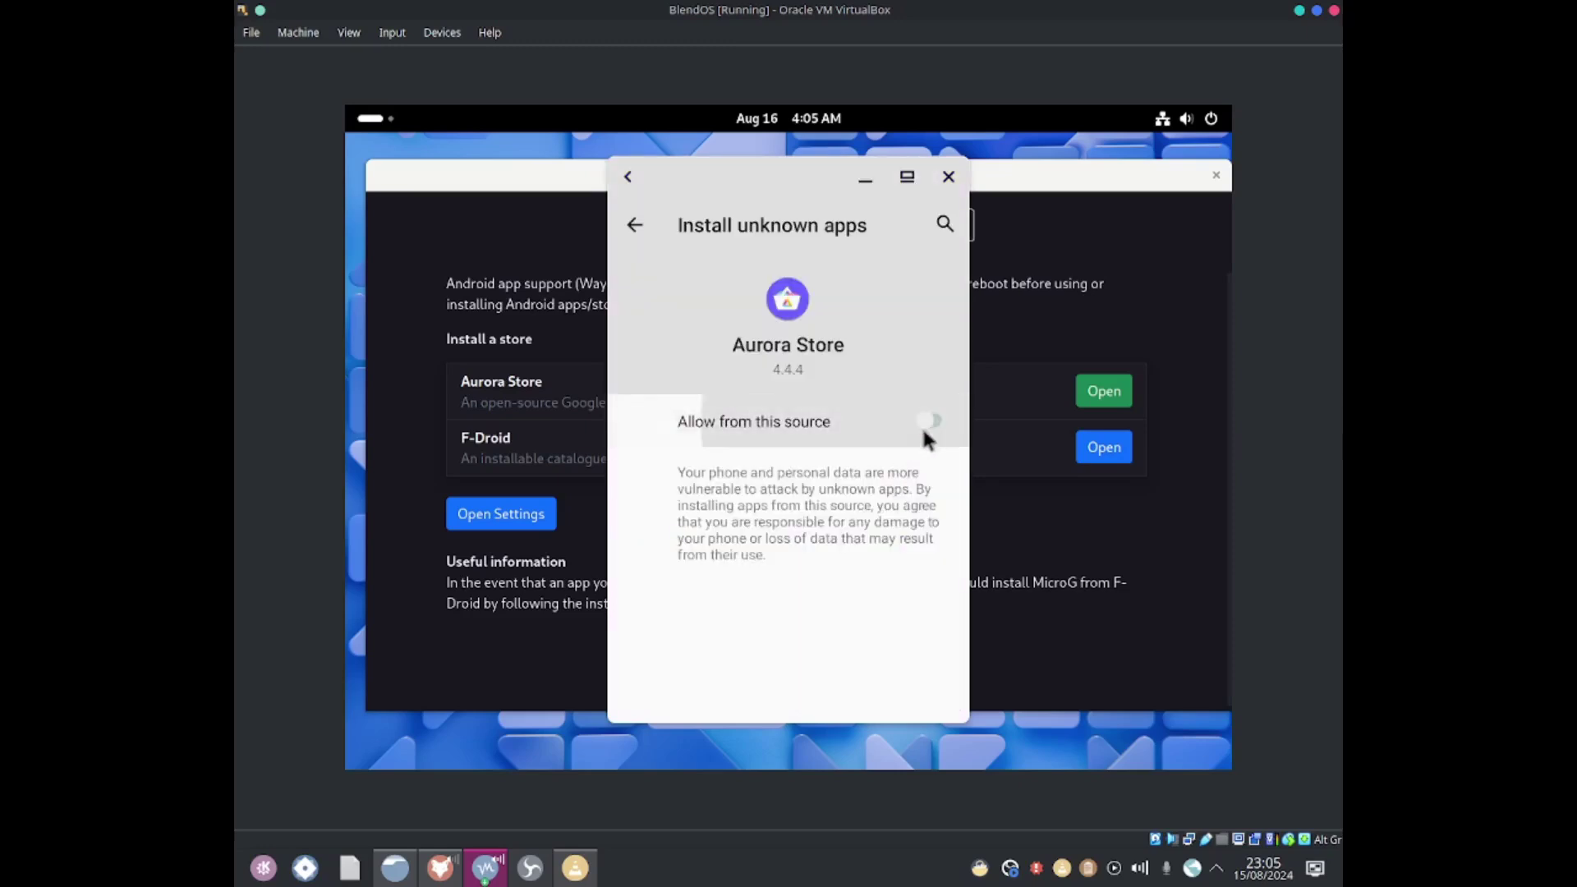
pyautogui.click(634, 226)
pyautogui.click(910, 530)
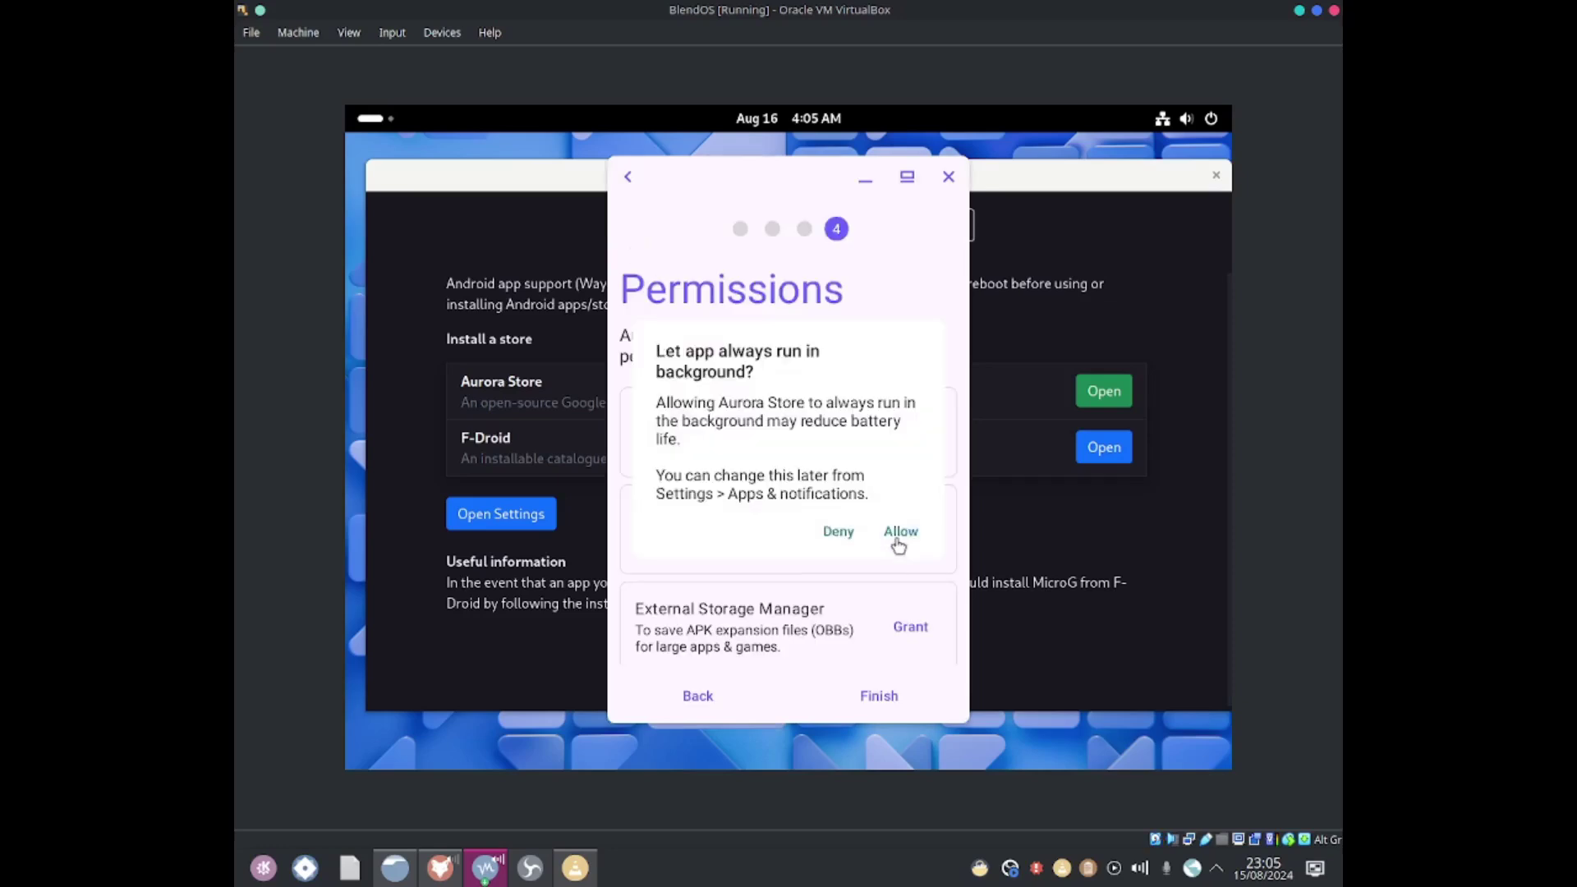
pyautogui.click(902, 531)
# Grant Aurora Store all-files access and finish the permissions setup
pyautogui.click(910, 627)
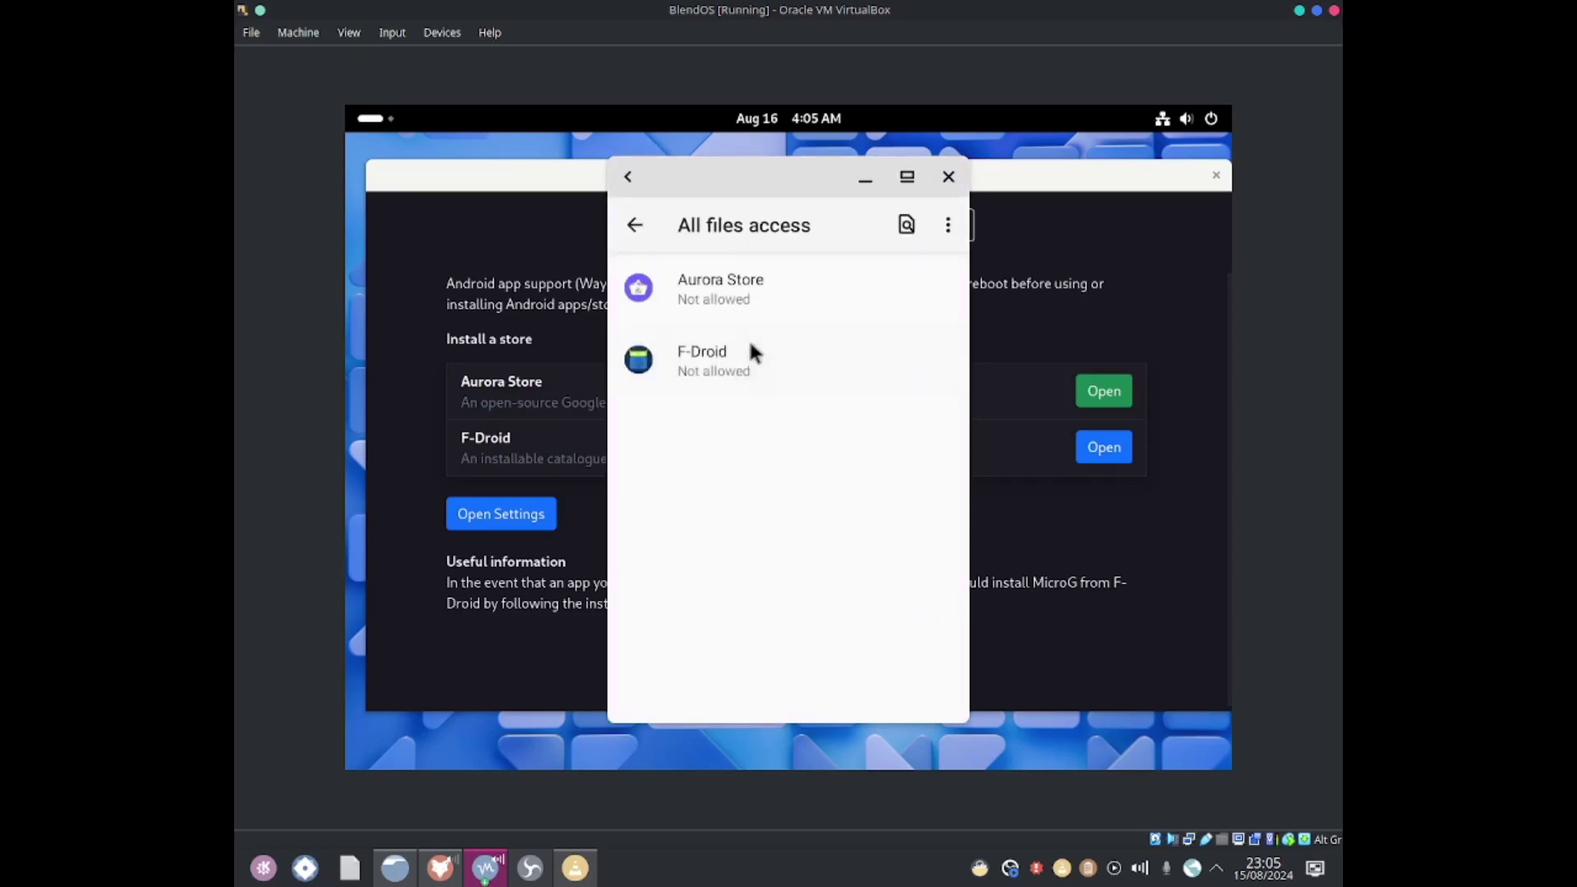
pyautogui.click(756, 304)
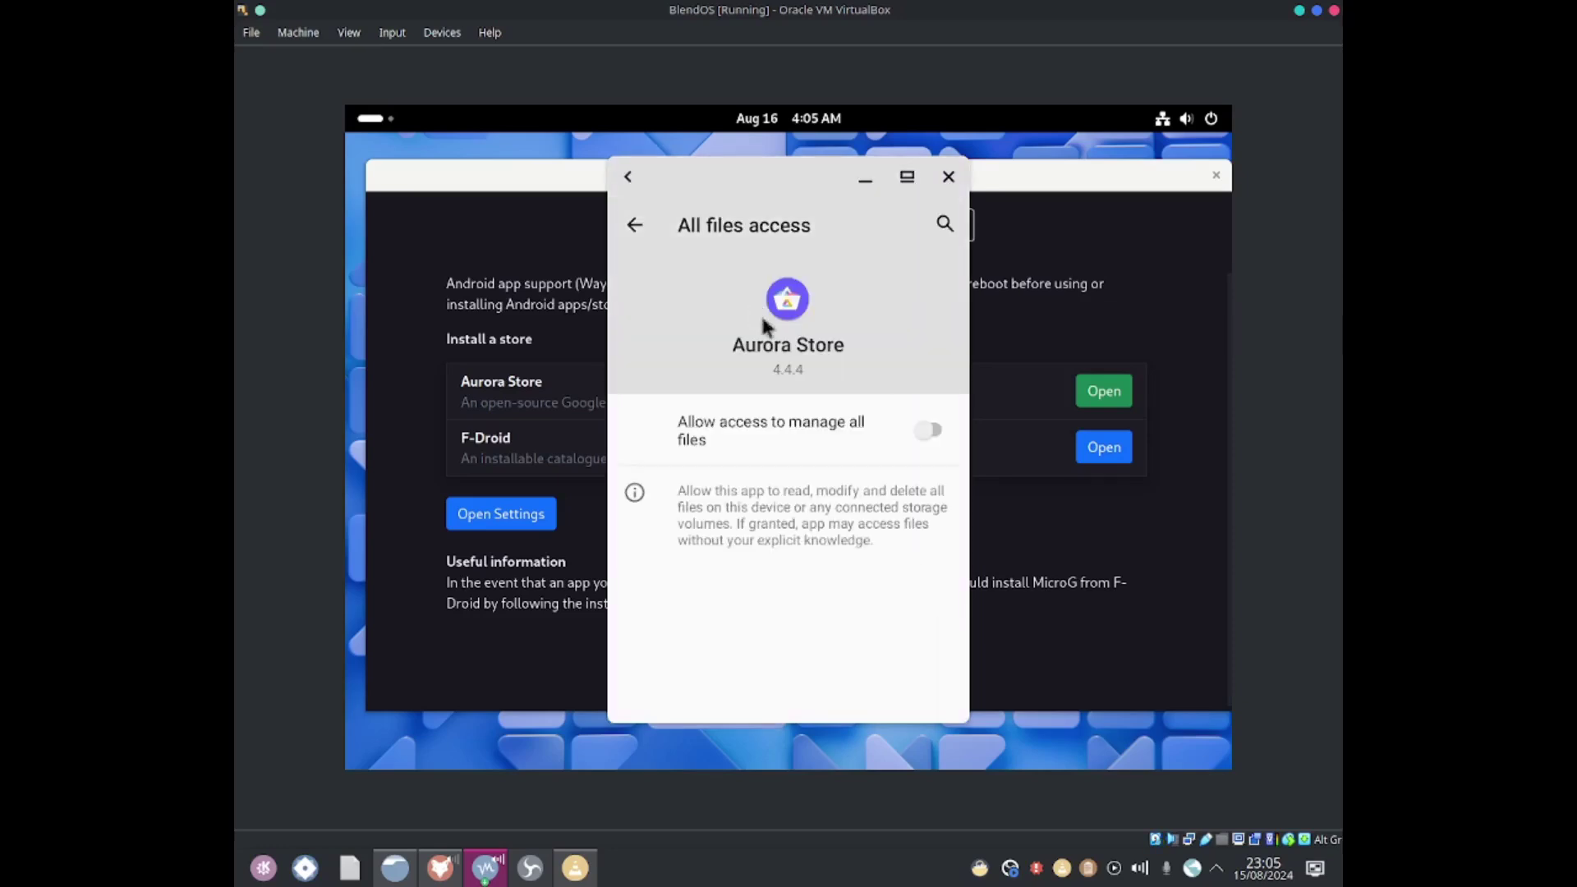
pyautogui.click(934, 430)
pyautogui.click(633, 225)
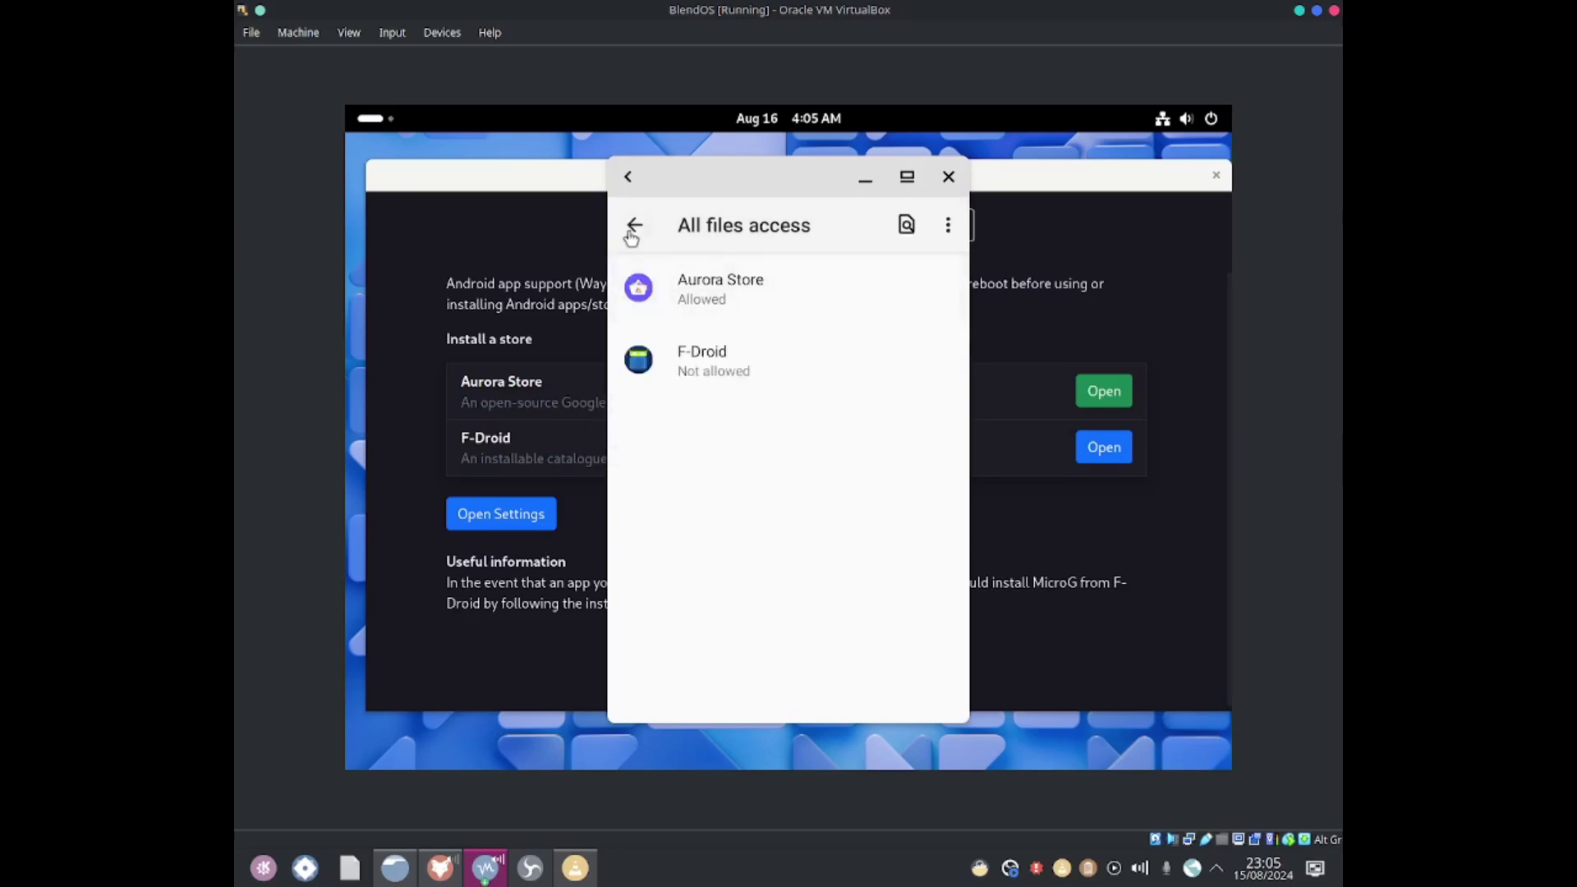
pyautogui.click(630, 224)
pyautogui.click(879, 694)
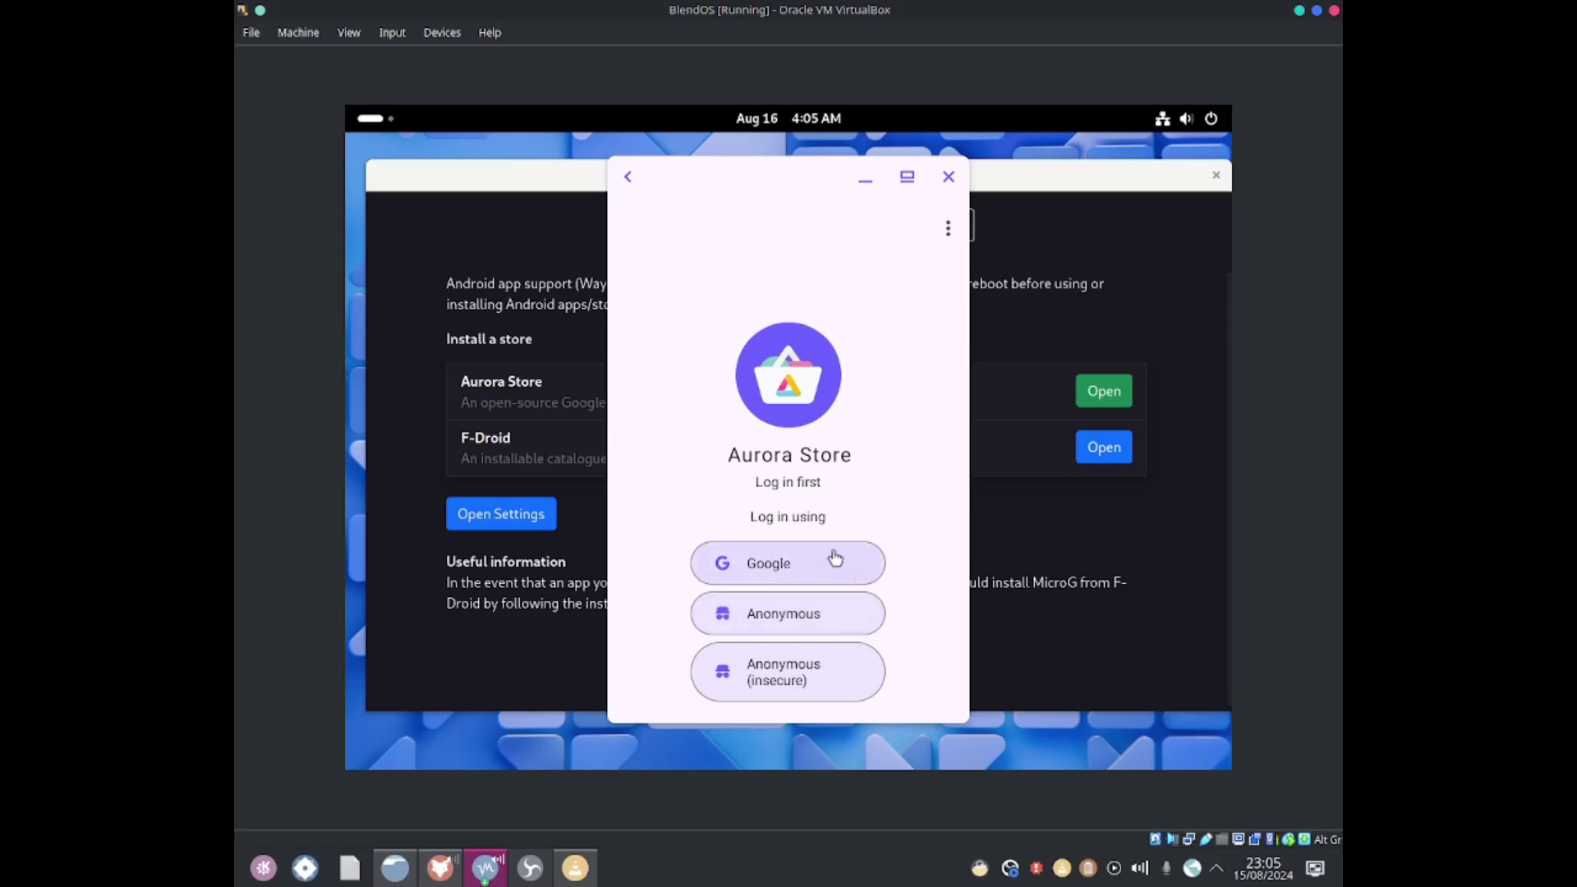
# Sign in anonymously, then relaunch Aurora Store repeatedly as it closes while verifying the session
pyautogui.click(838, 620)
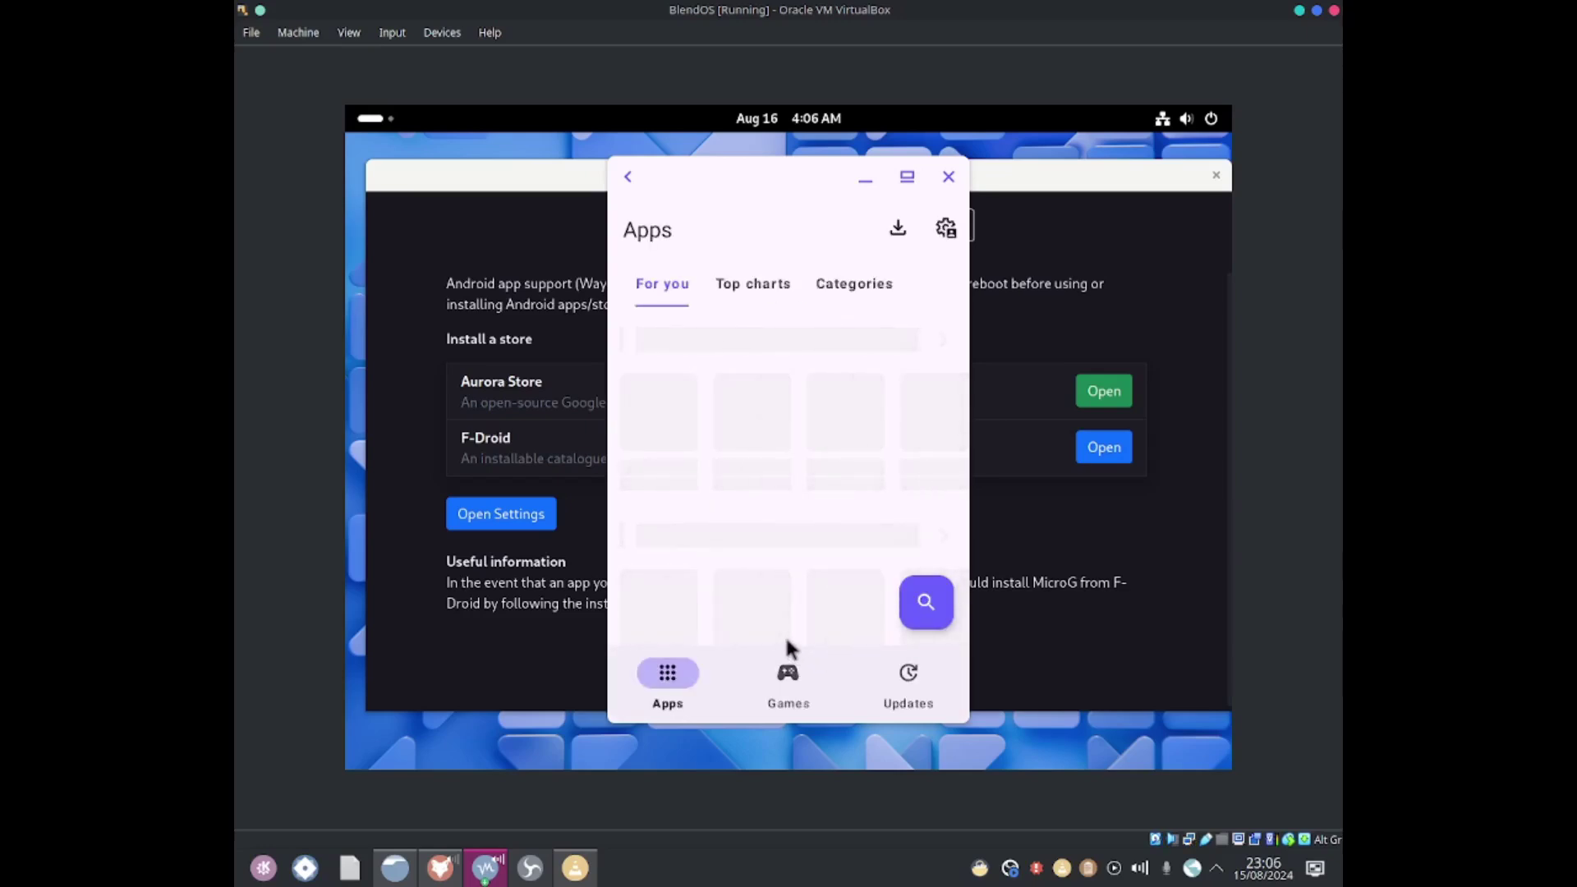
pyautogui.click(1081, 409)
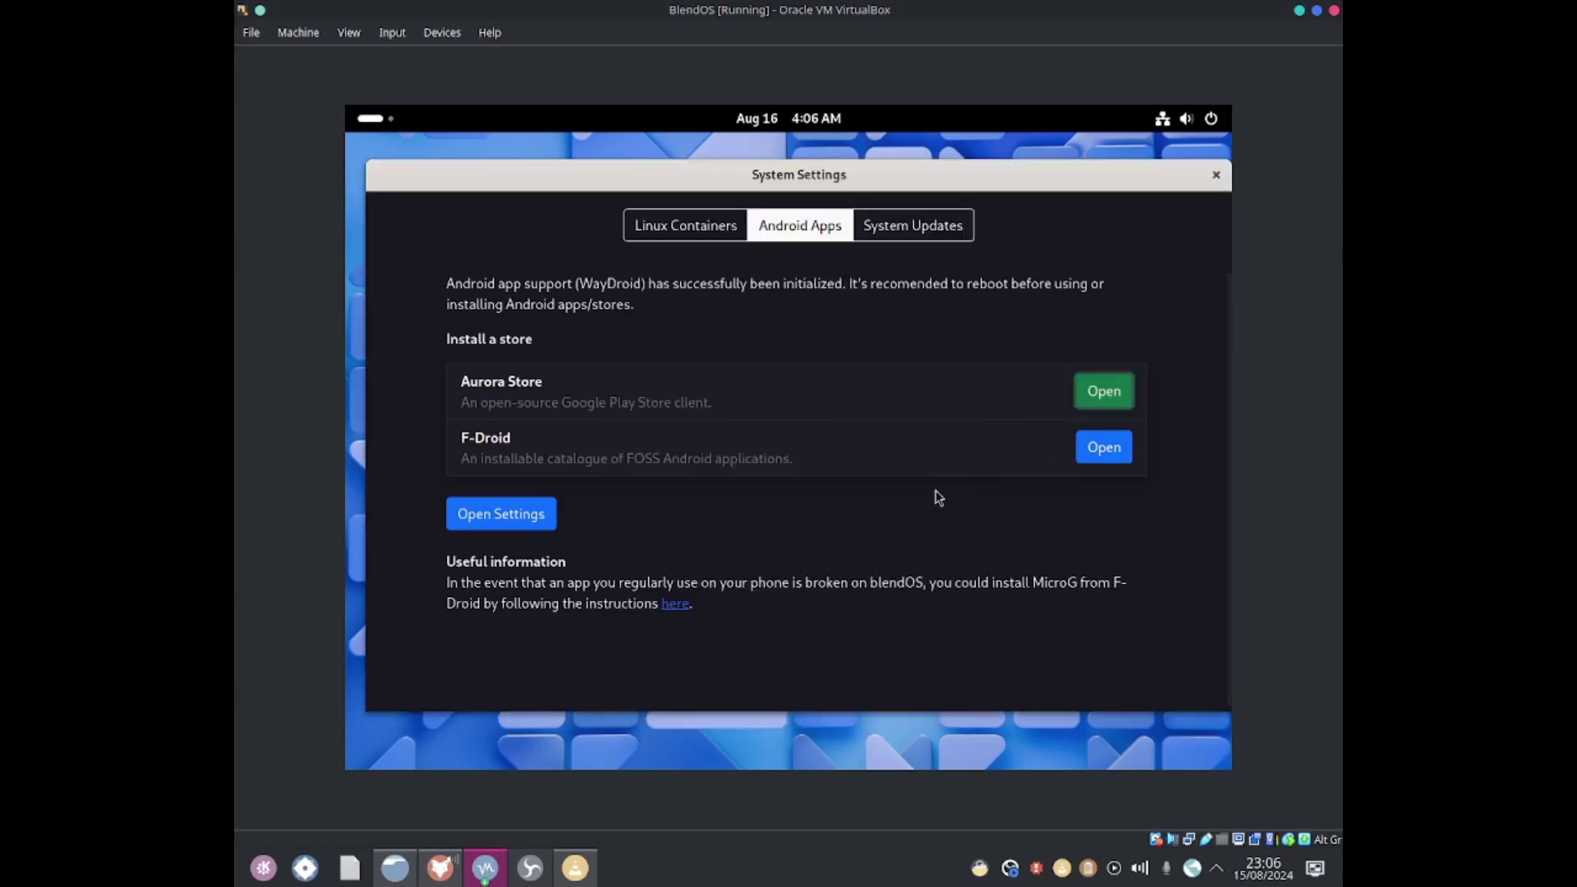
pyautogui.click(1102, 391)
pyautogui.click(1103, 400)
pyautogui.click(1100, 389)
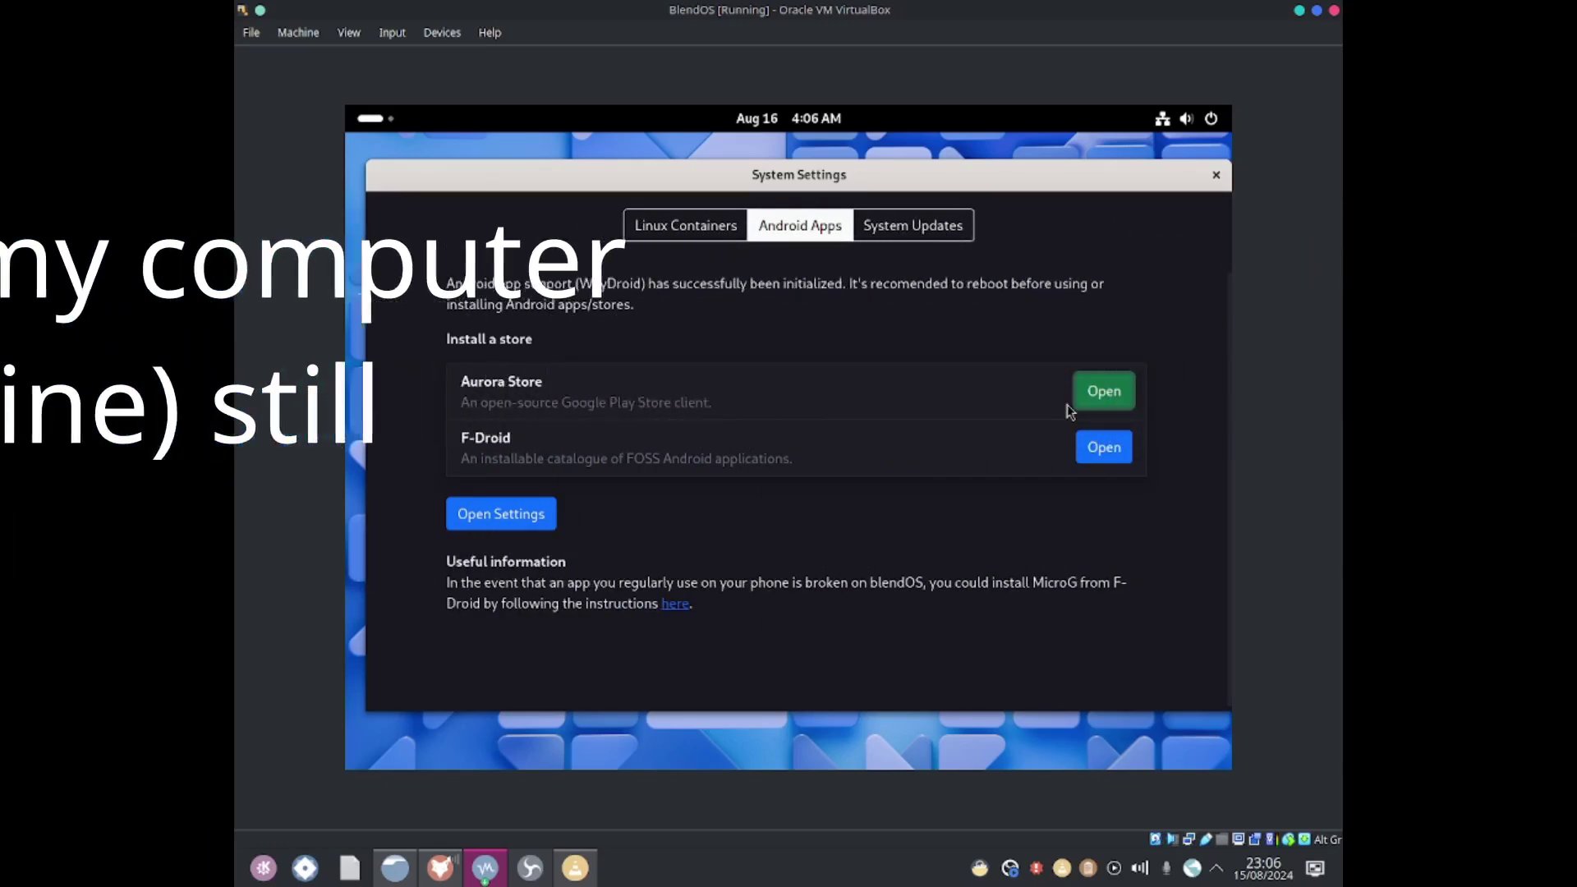
pyautogui.click(1093, 397)
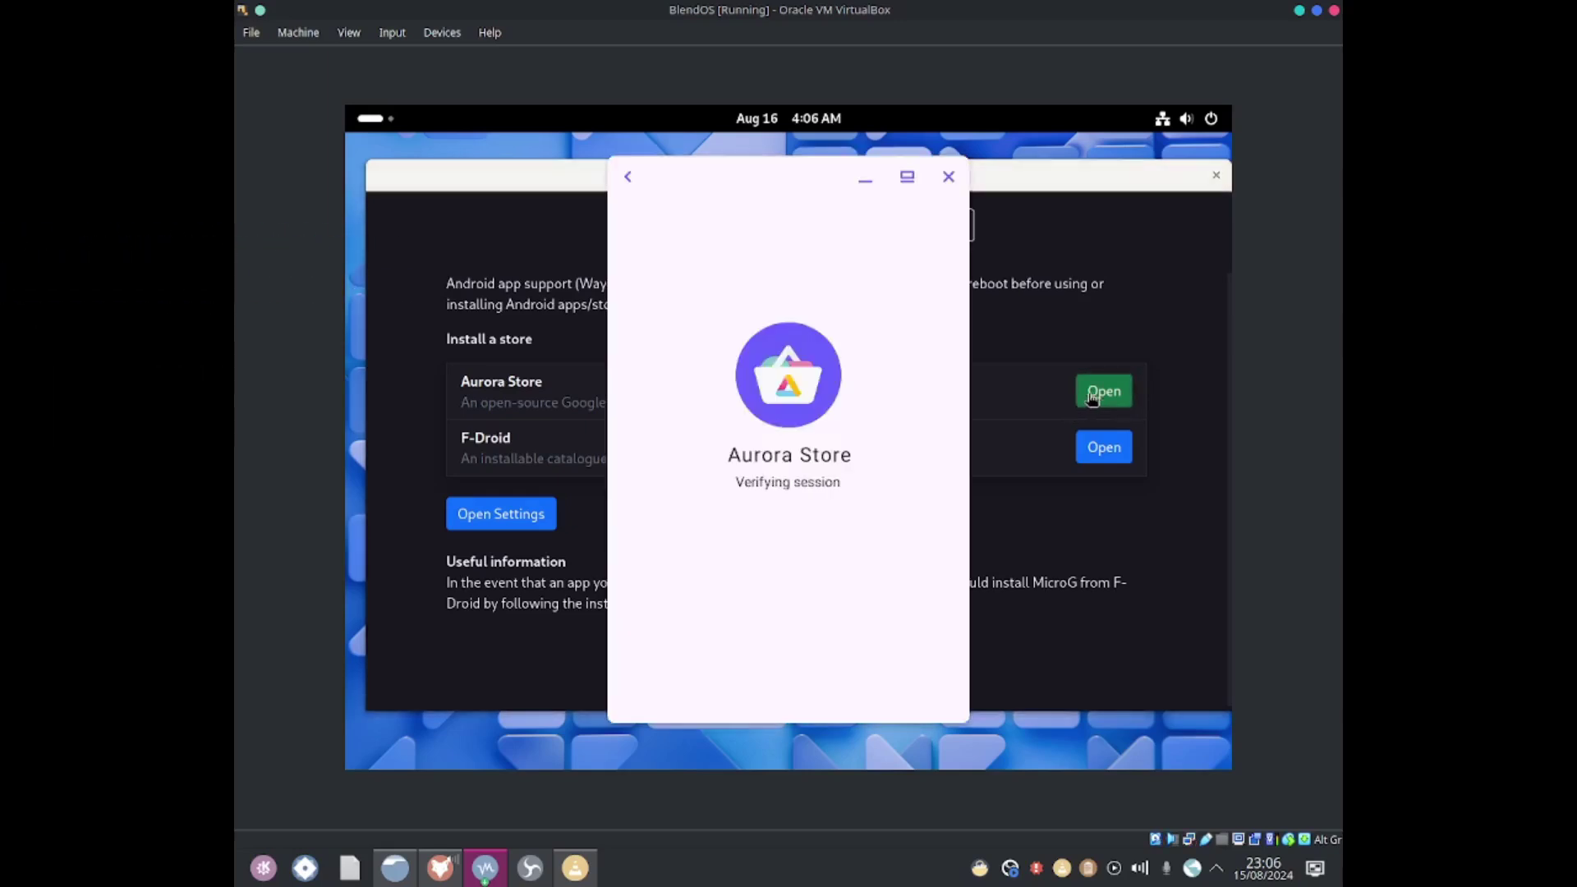
pyautogui.click(1102, 391)
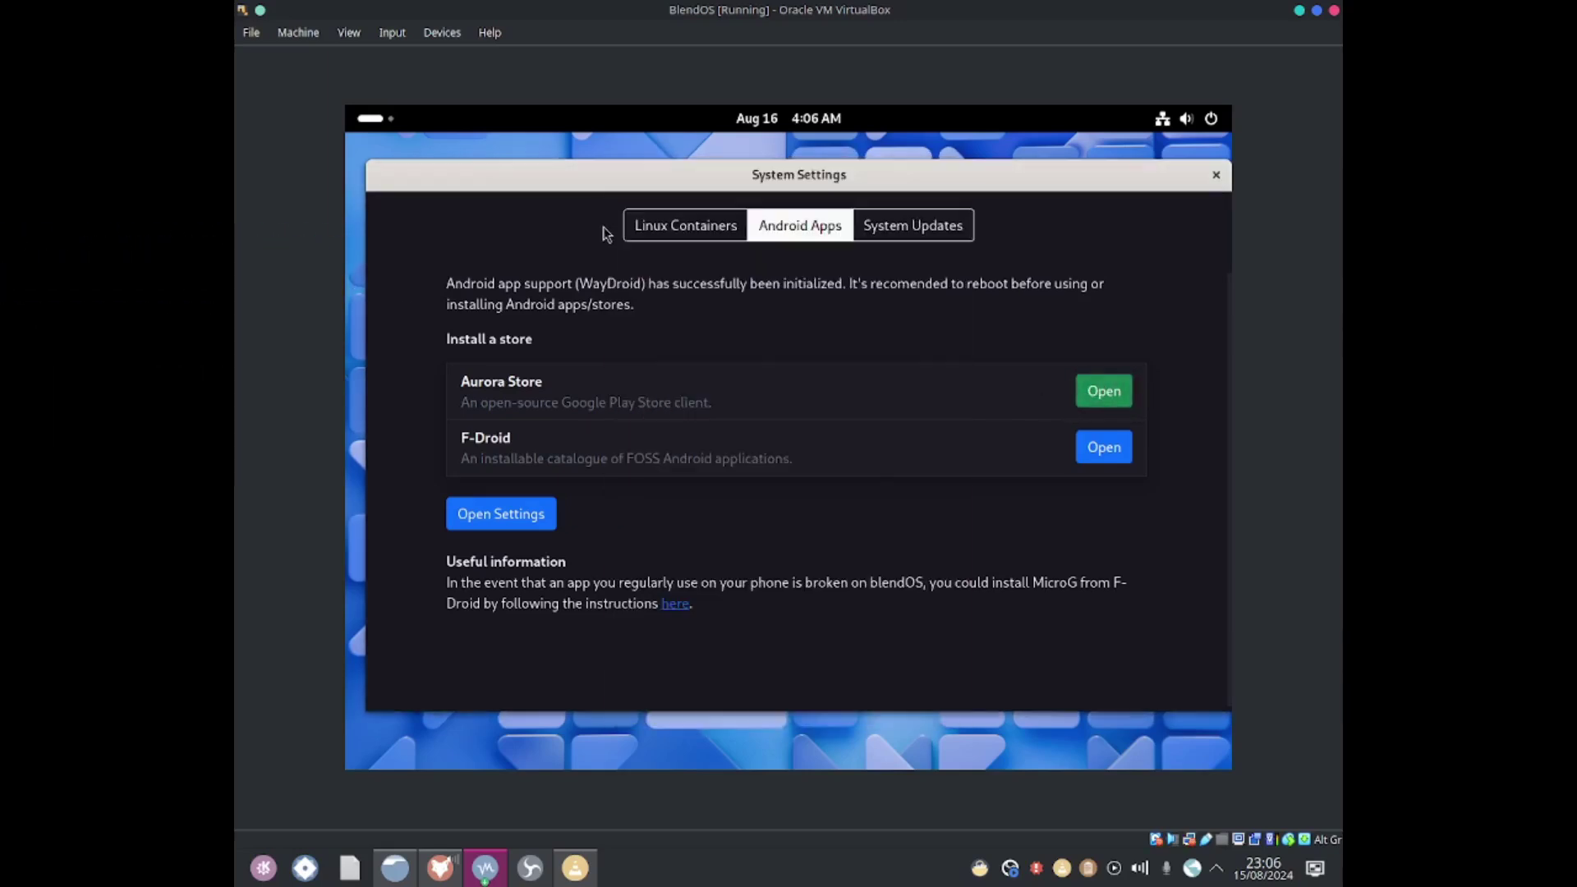
pyautogui.click(1102, 391)
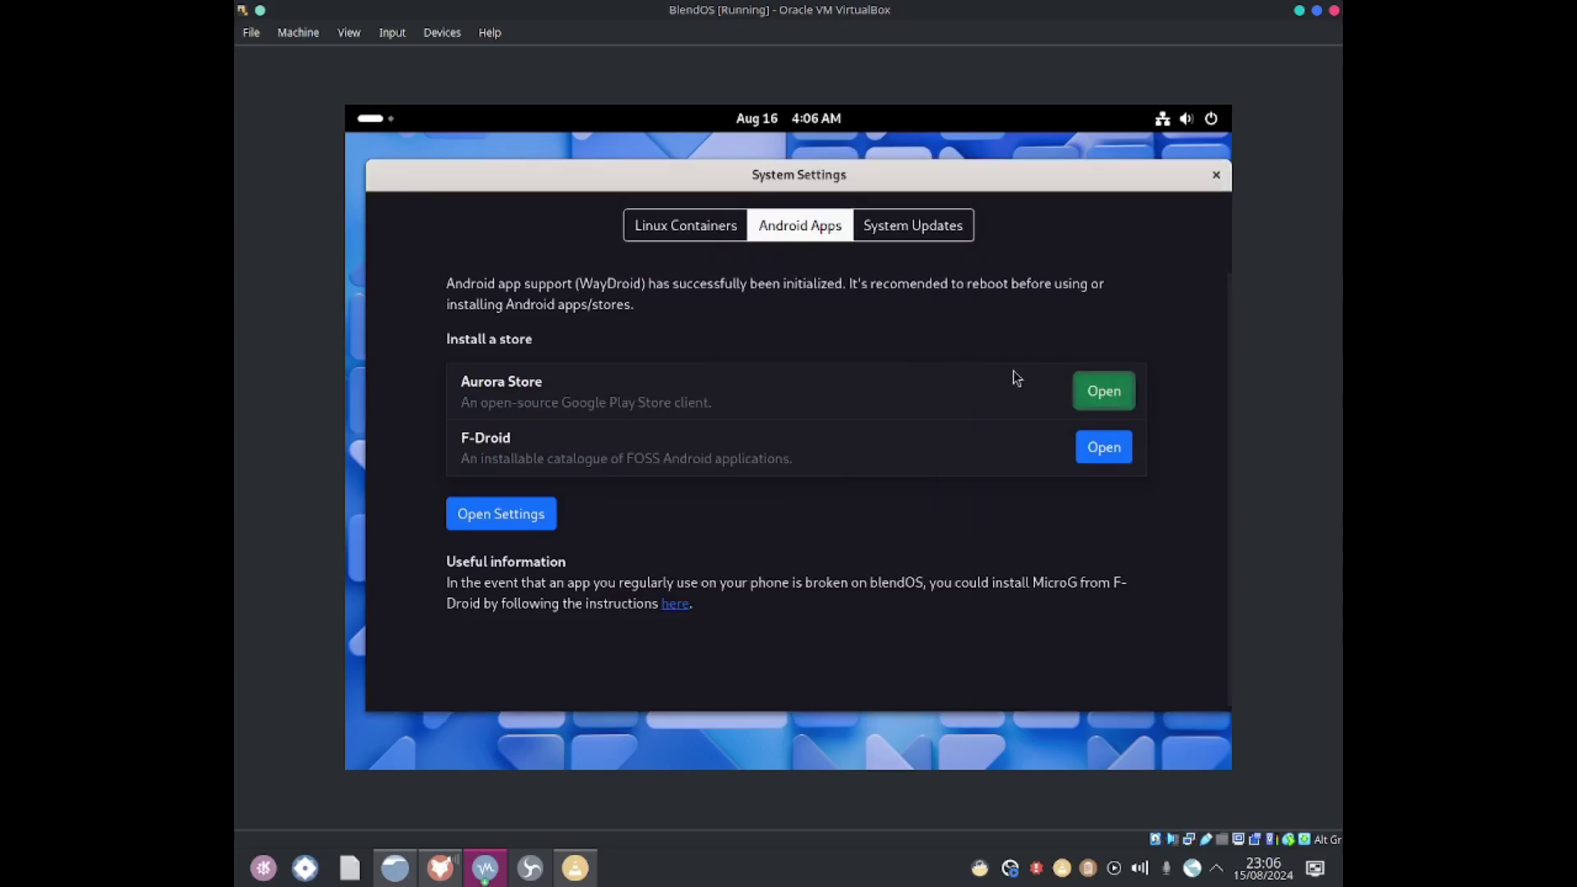
pyautogui.click(1102, 393)
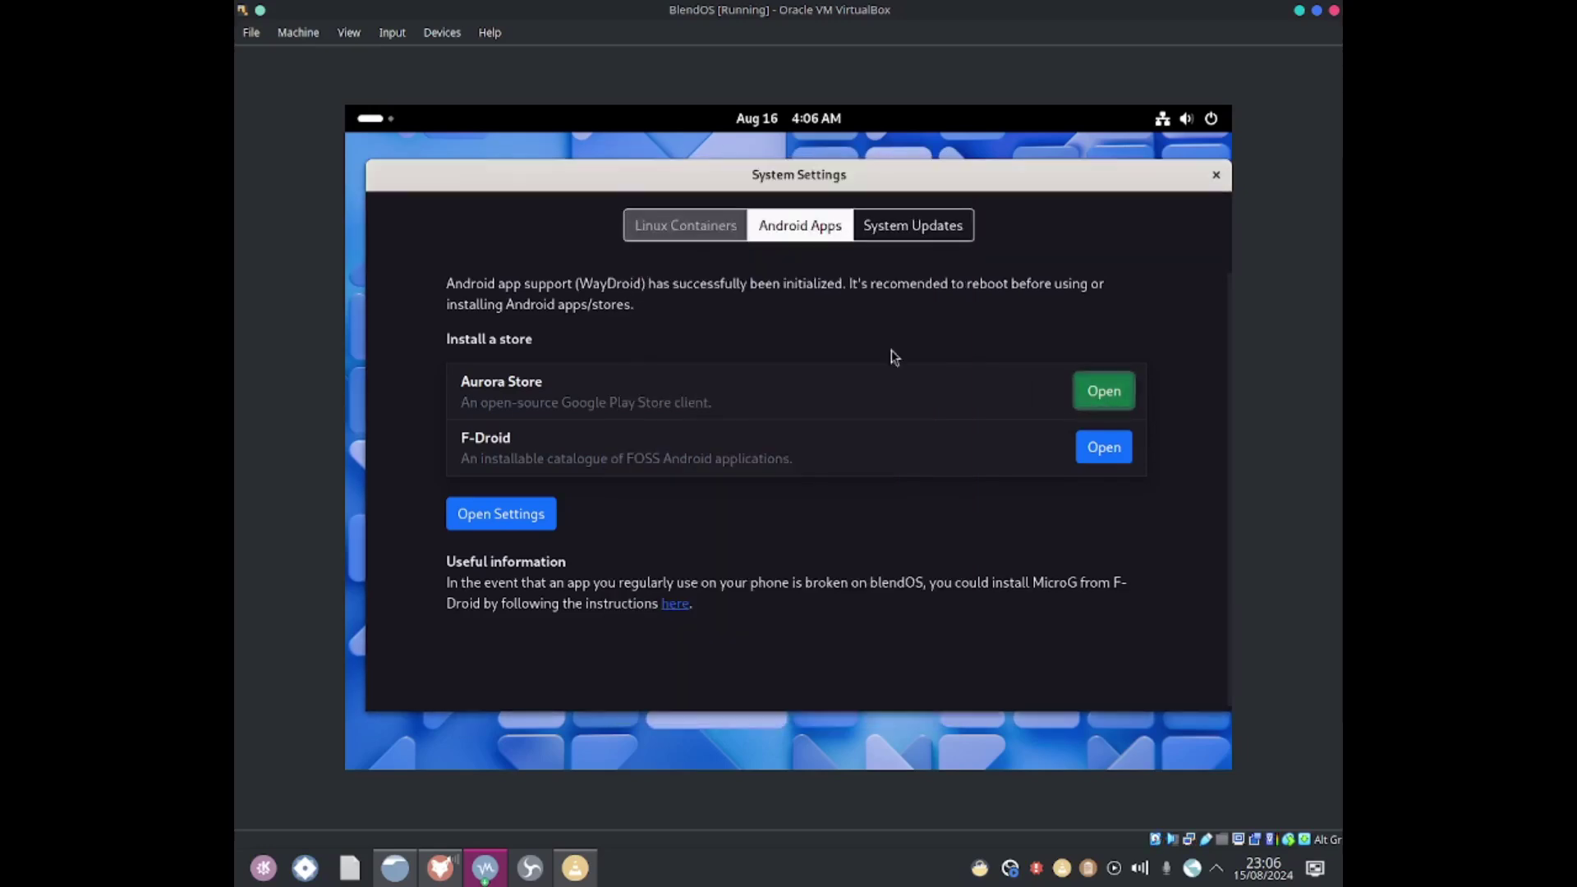
pyautogui.click(1101, 391)
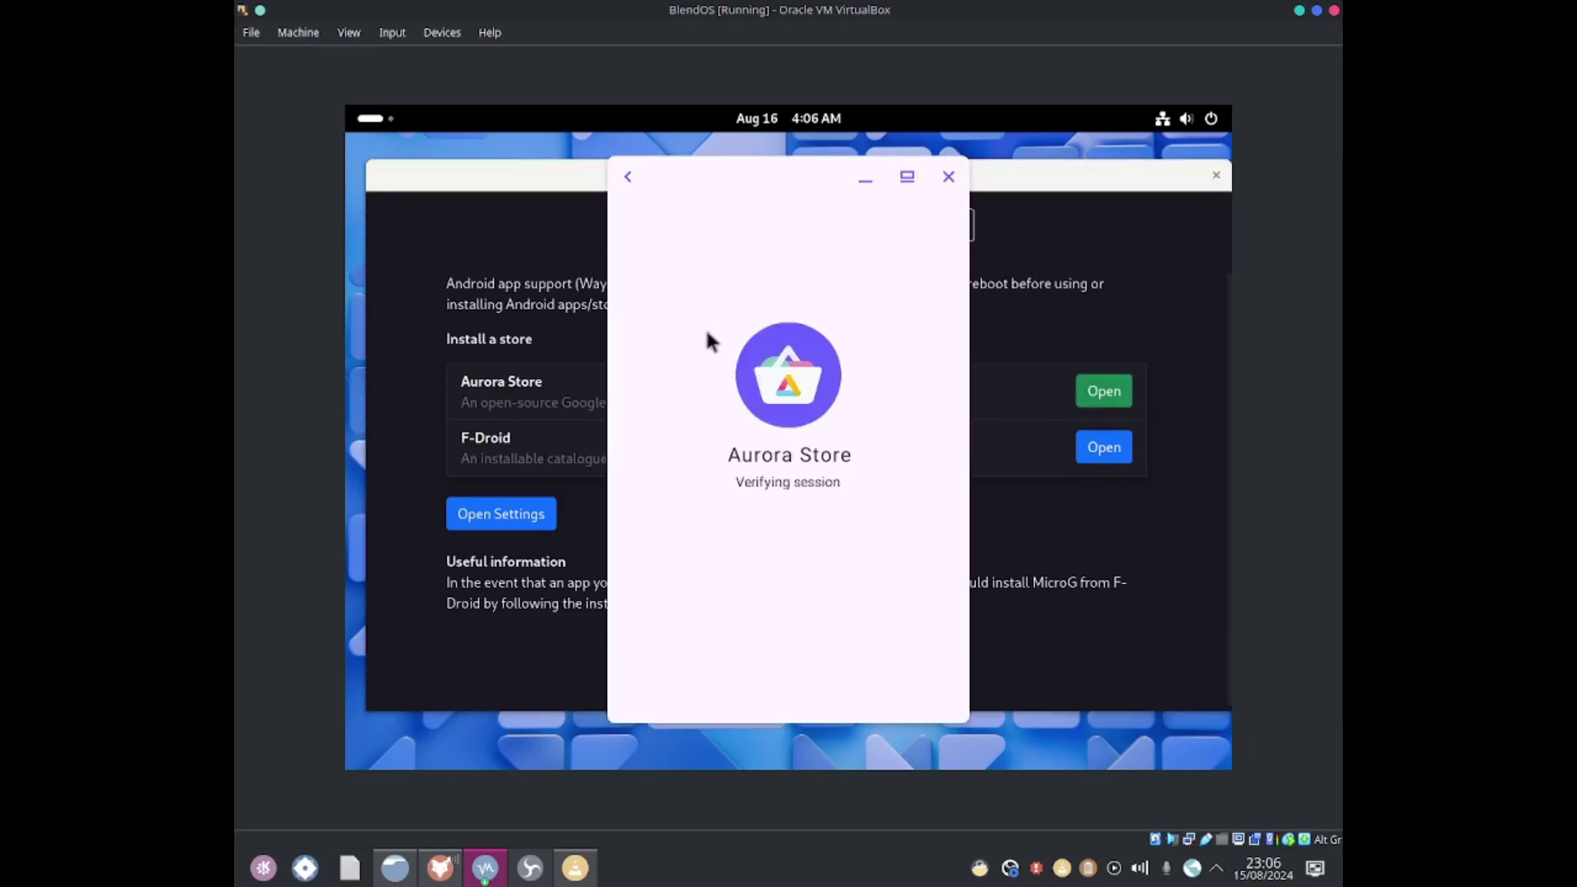
# Relaunch F-Droid, browse the Latest list and ServerBox's page, then go to app search
pyautogui.click(1102, 448)
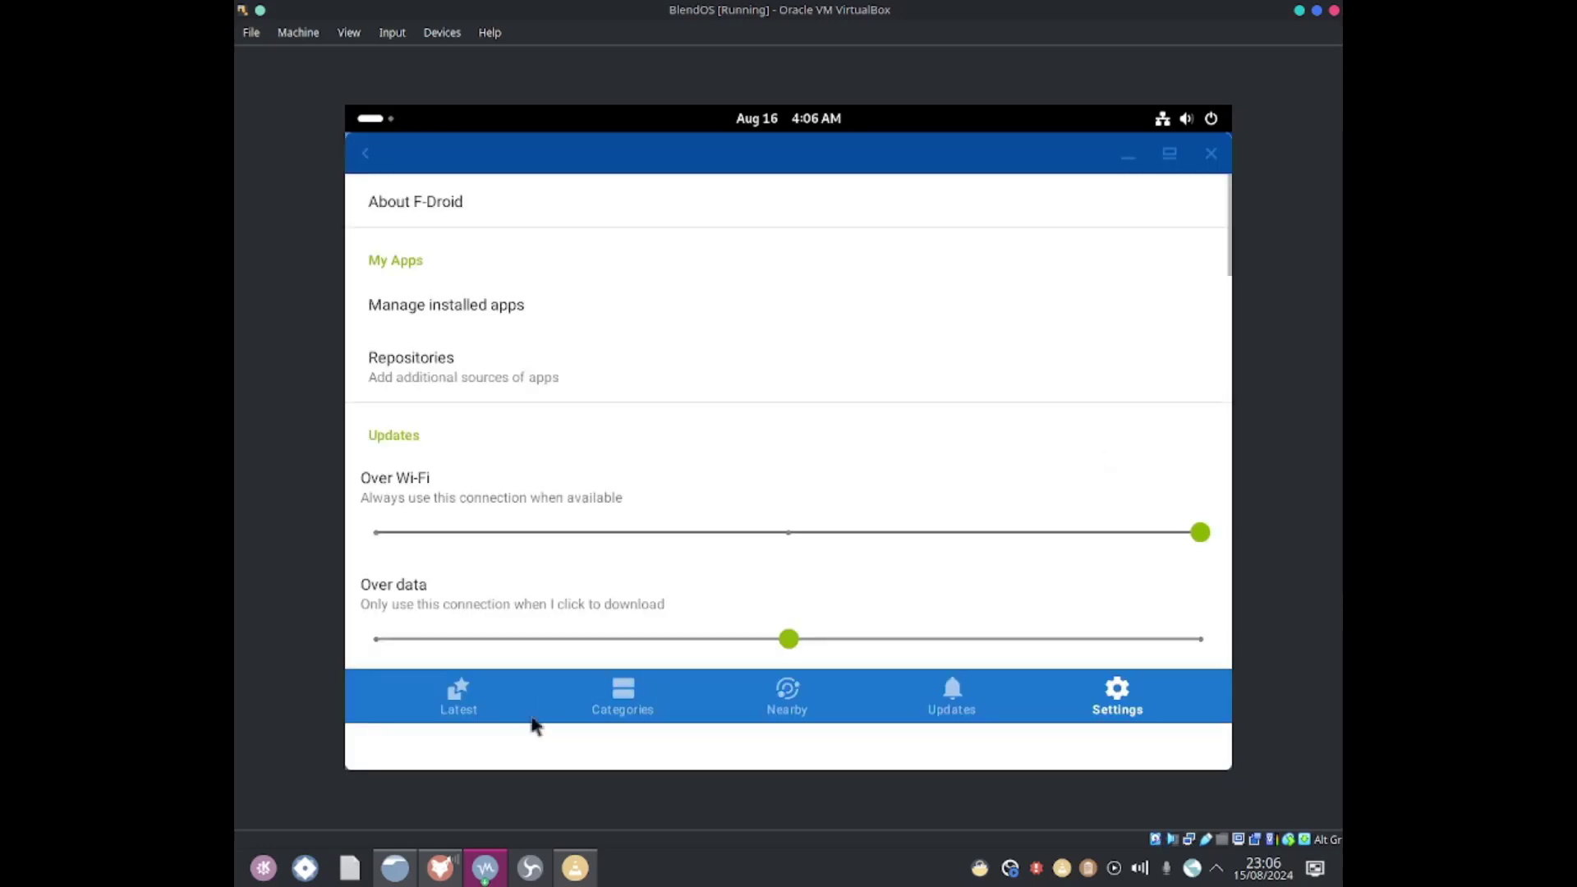
pyautogui.click(496, 701)
pyautogui.scroll(-5, 605, 473)
pyautogui.scroll(-10, 606, 472)
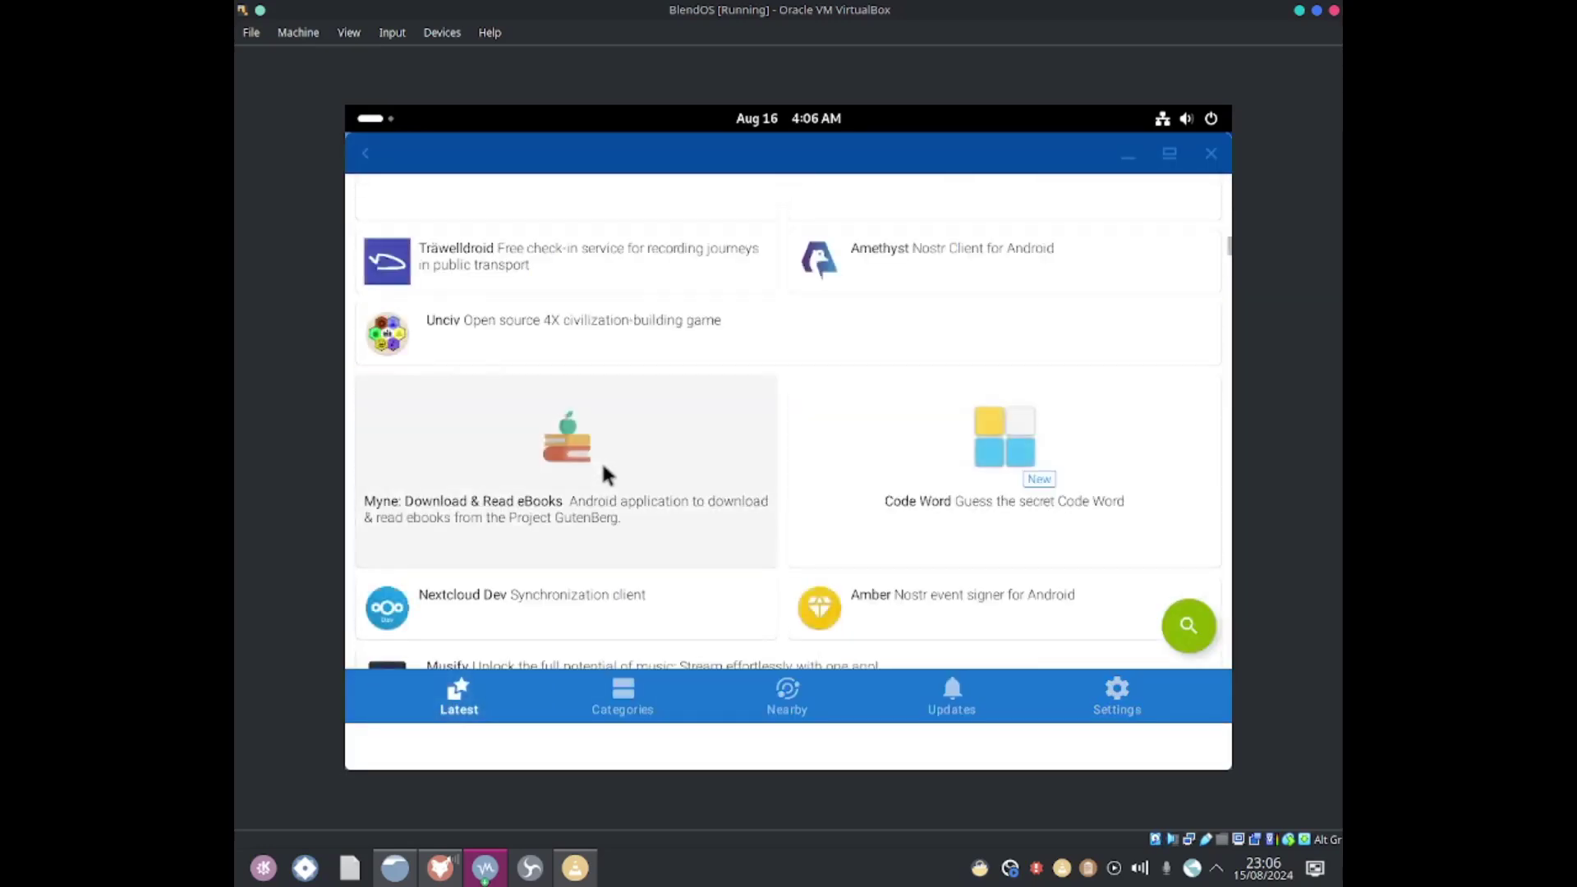
pyautogui.scroll(-3, 612, 472)
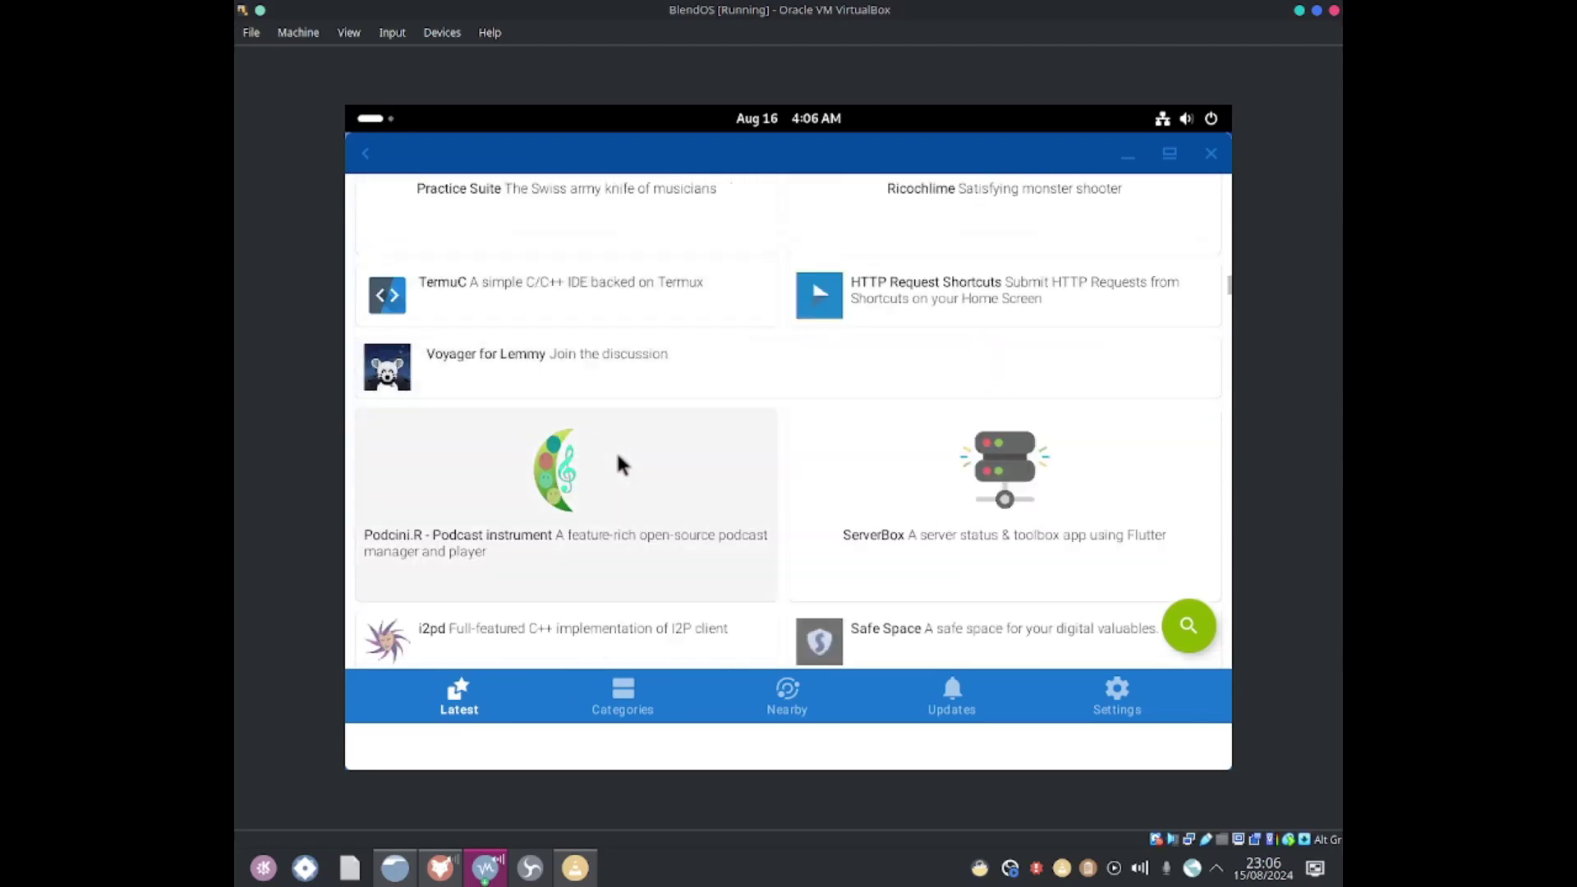
pyautogui.scroll(5, 620, 448)
pyautogui.scroll(-4, 575, 476)
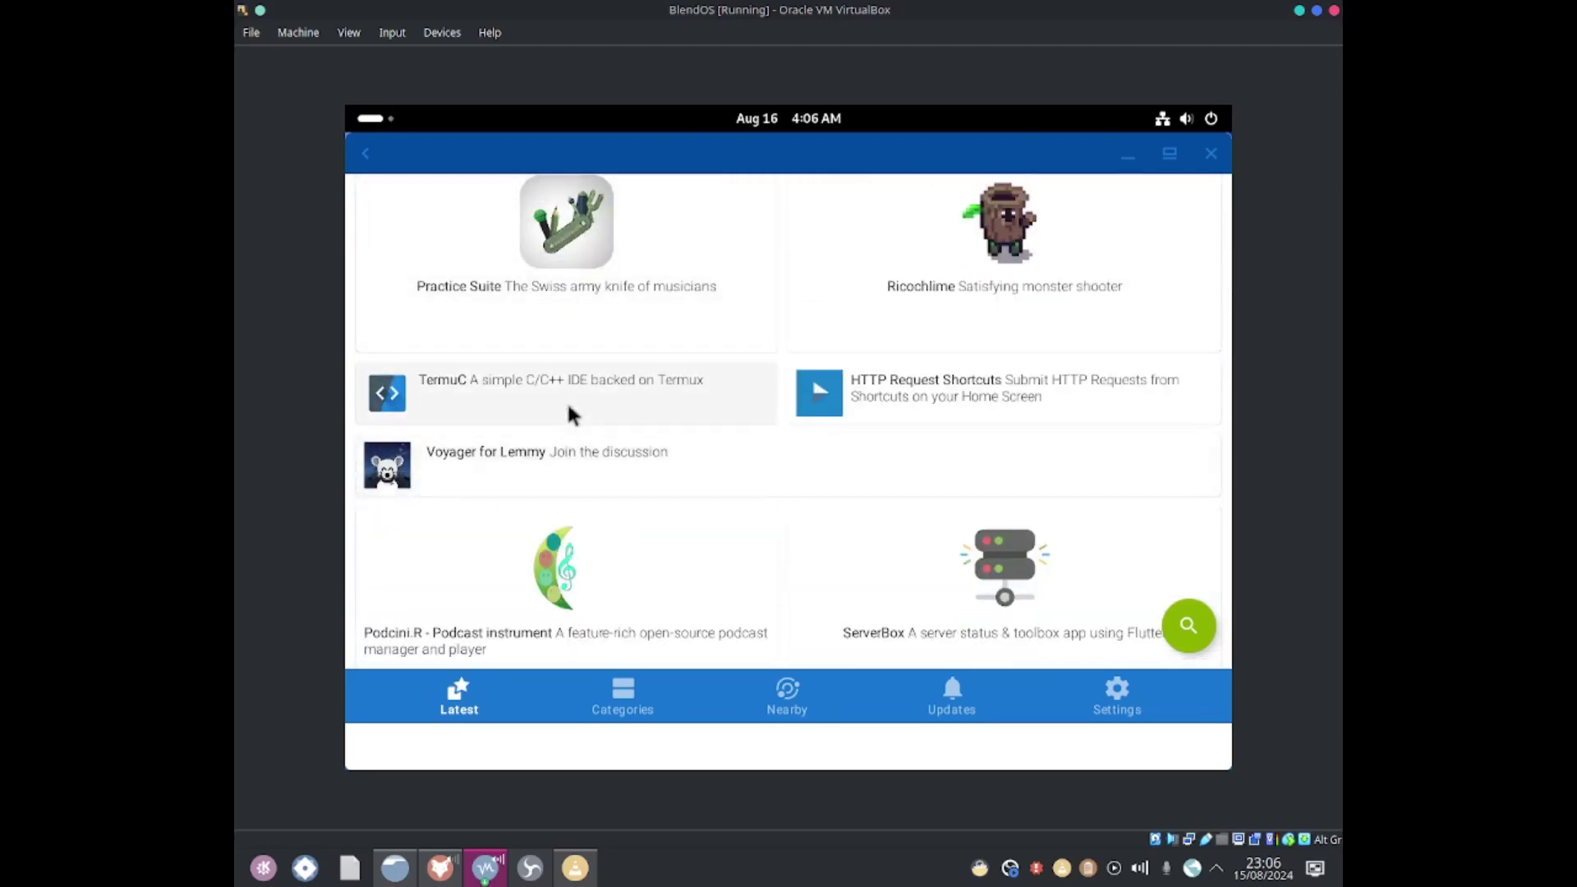
pyautogui.click(1138, 622)
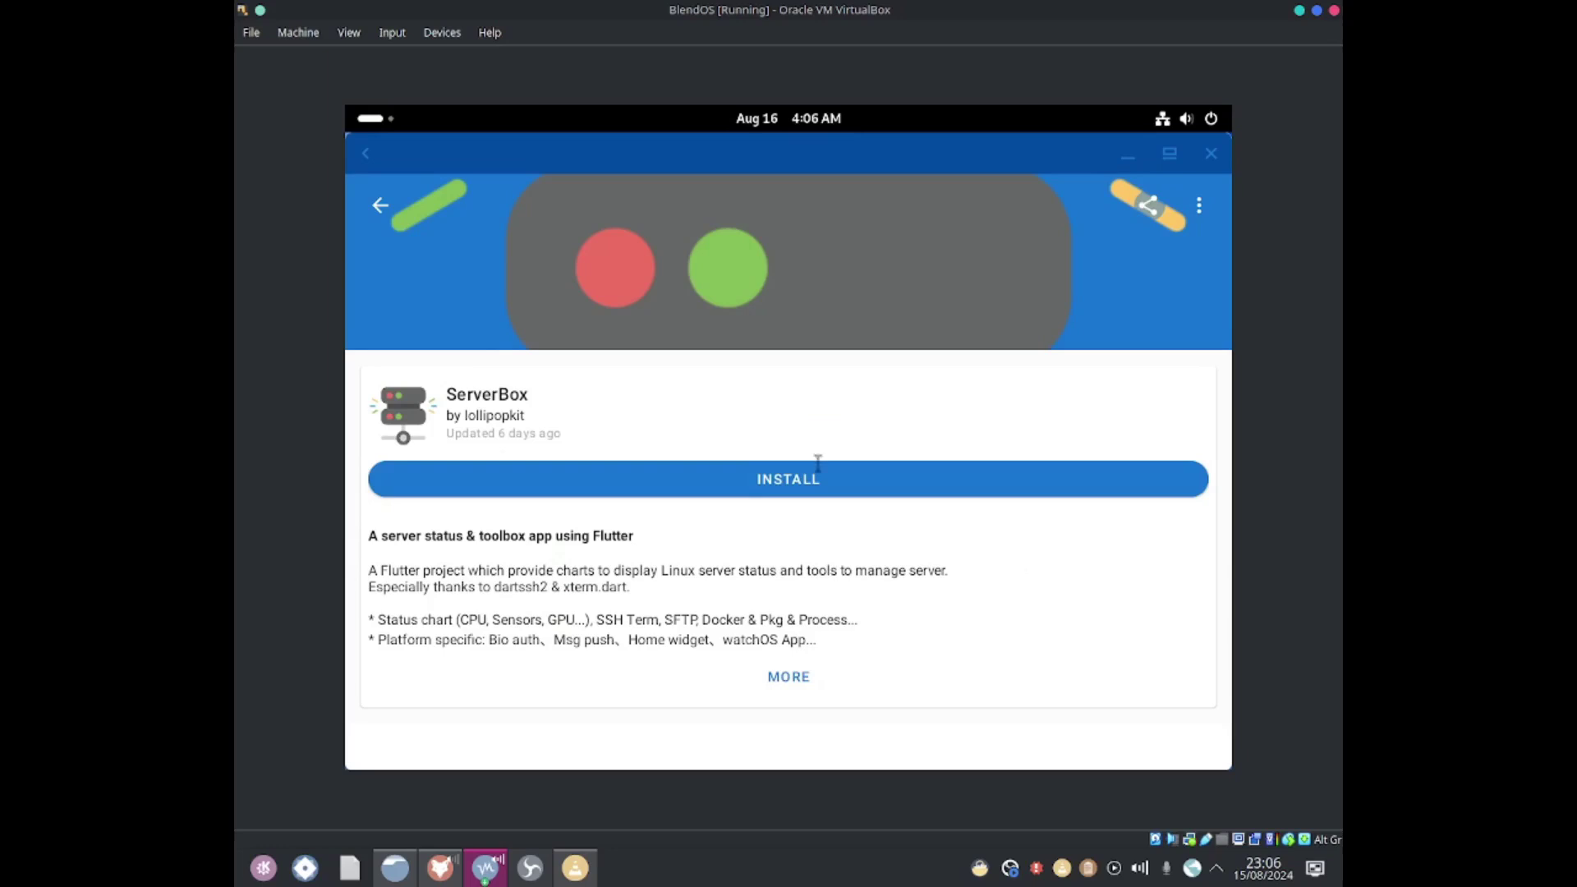
pyautogui.click(377, 201)
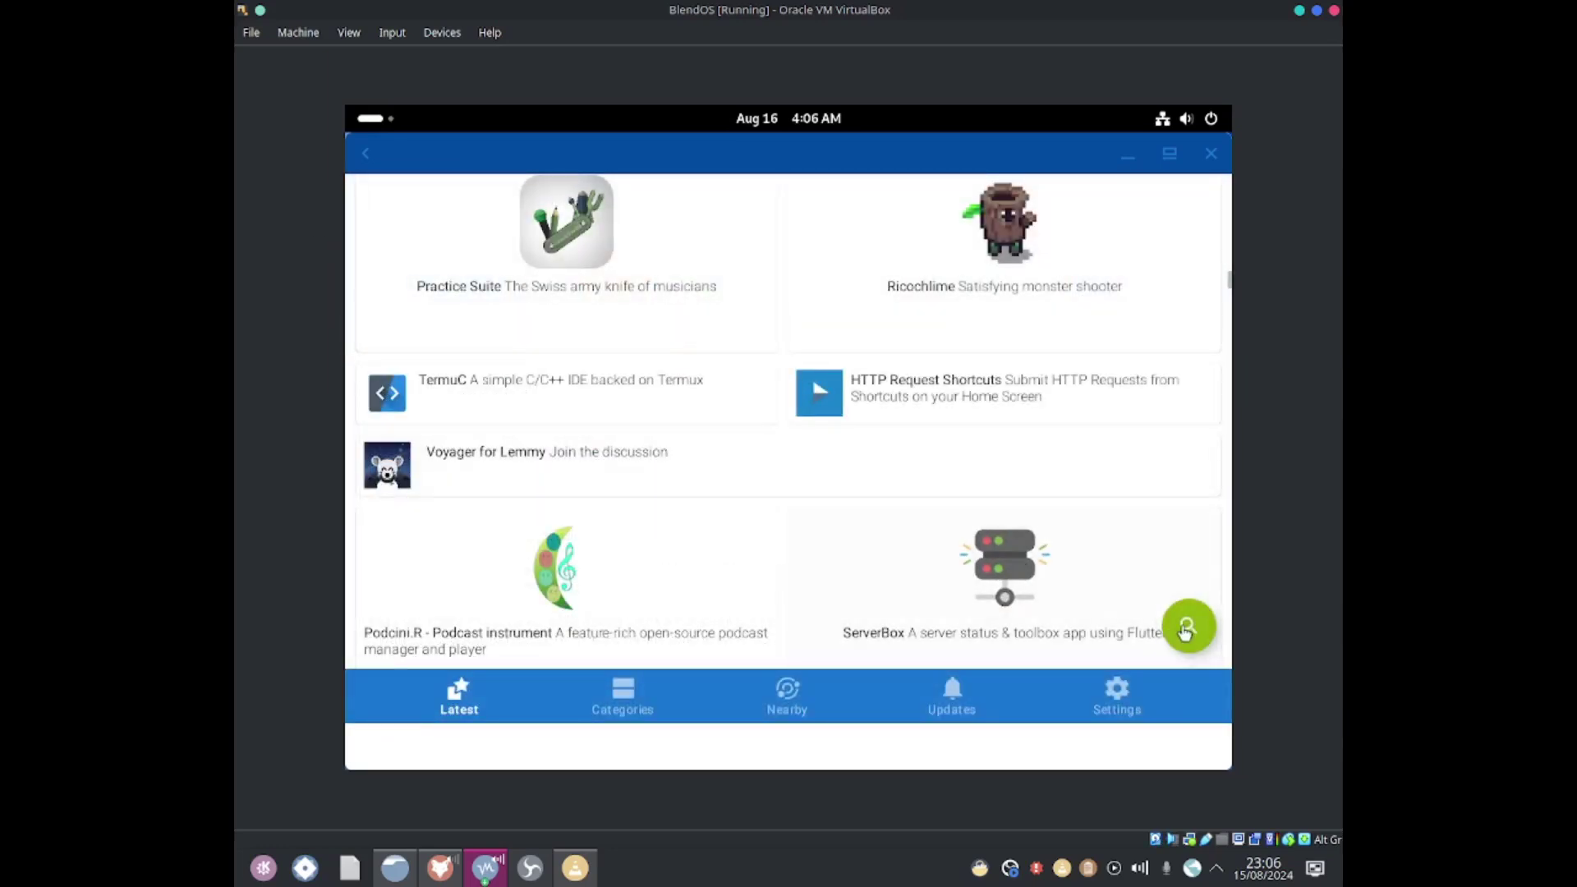
pyautogui.click(1189, 625)
# Search the F-Droid catalogue for 'calculator'
pyautogui.write('calcu')
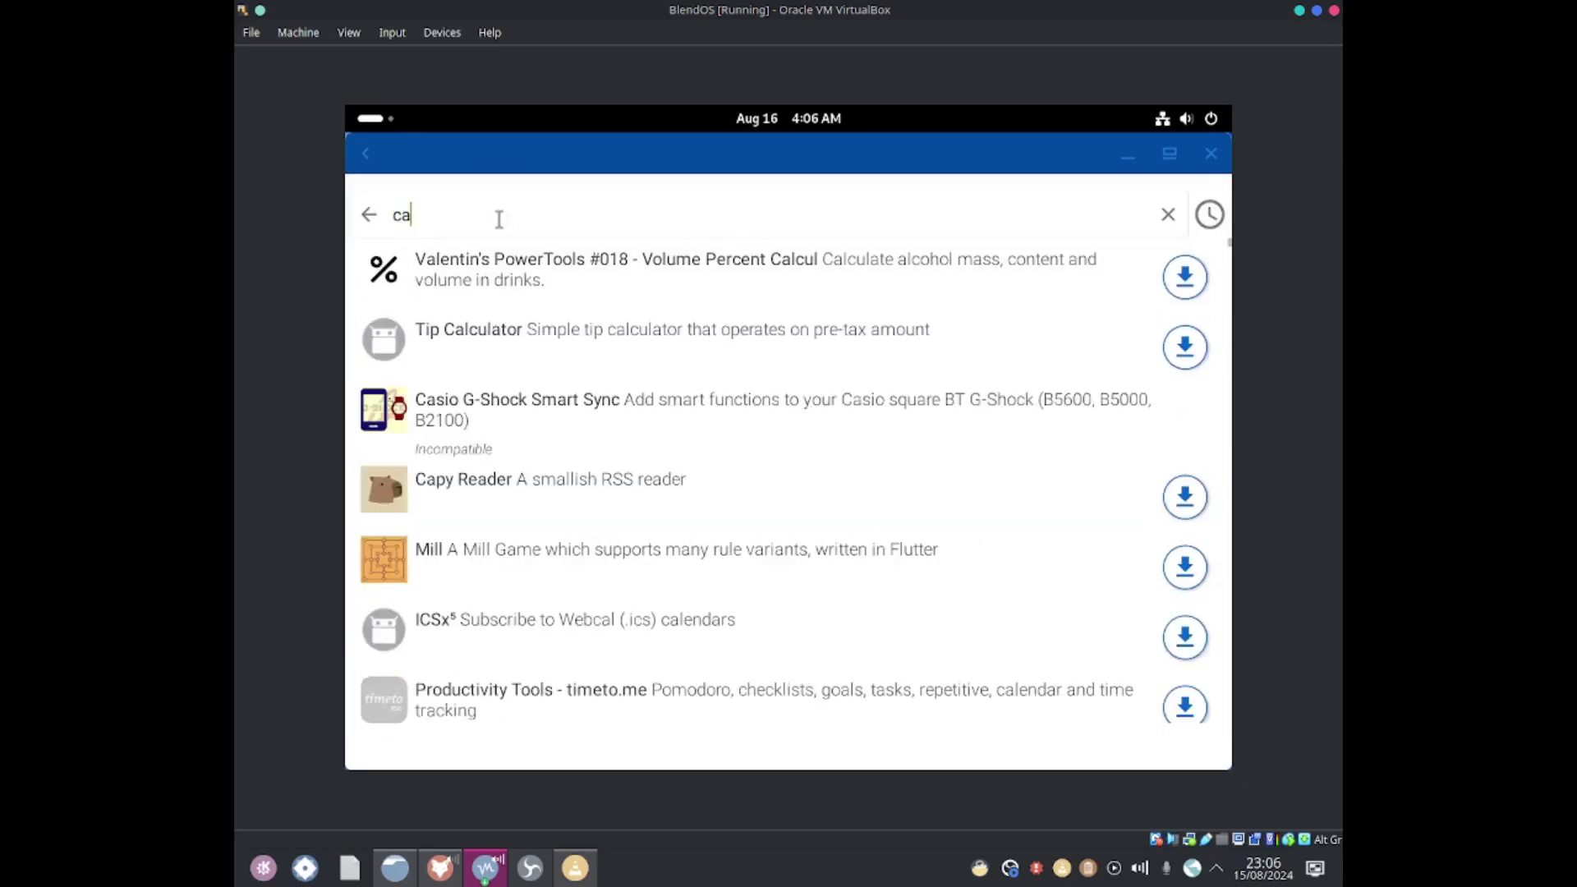
pyautogui.write('lator')
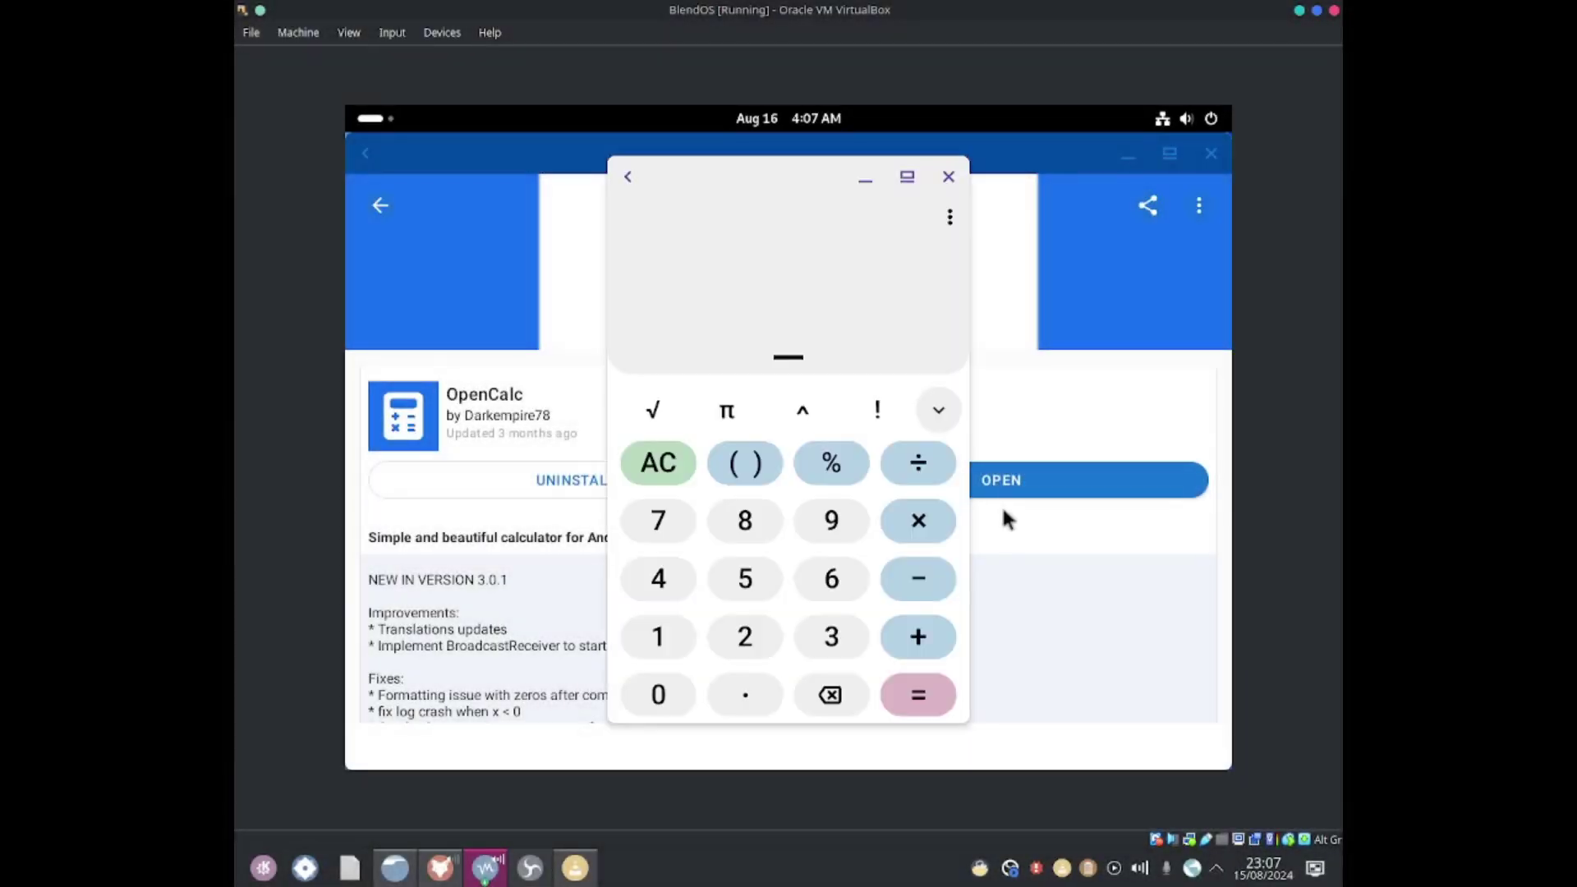
# In OpenCalc, calculate 9×9+6 = 87 and then 3×3 = 9
pyautogui.click(831, 520)
pyautogui.click(916, 541)
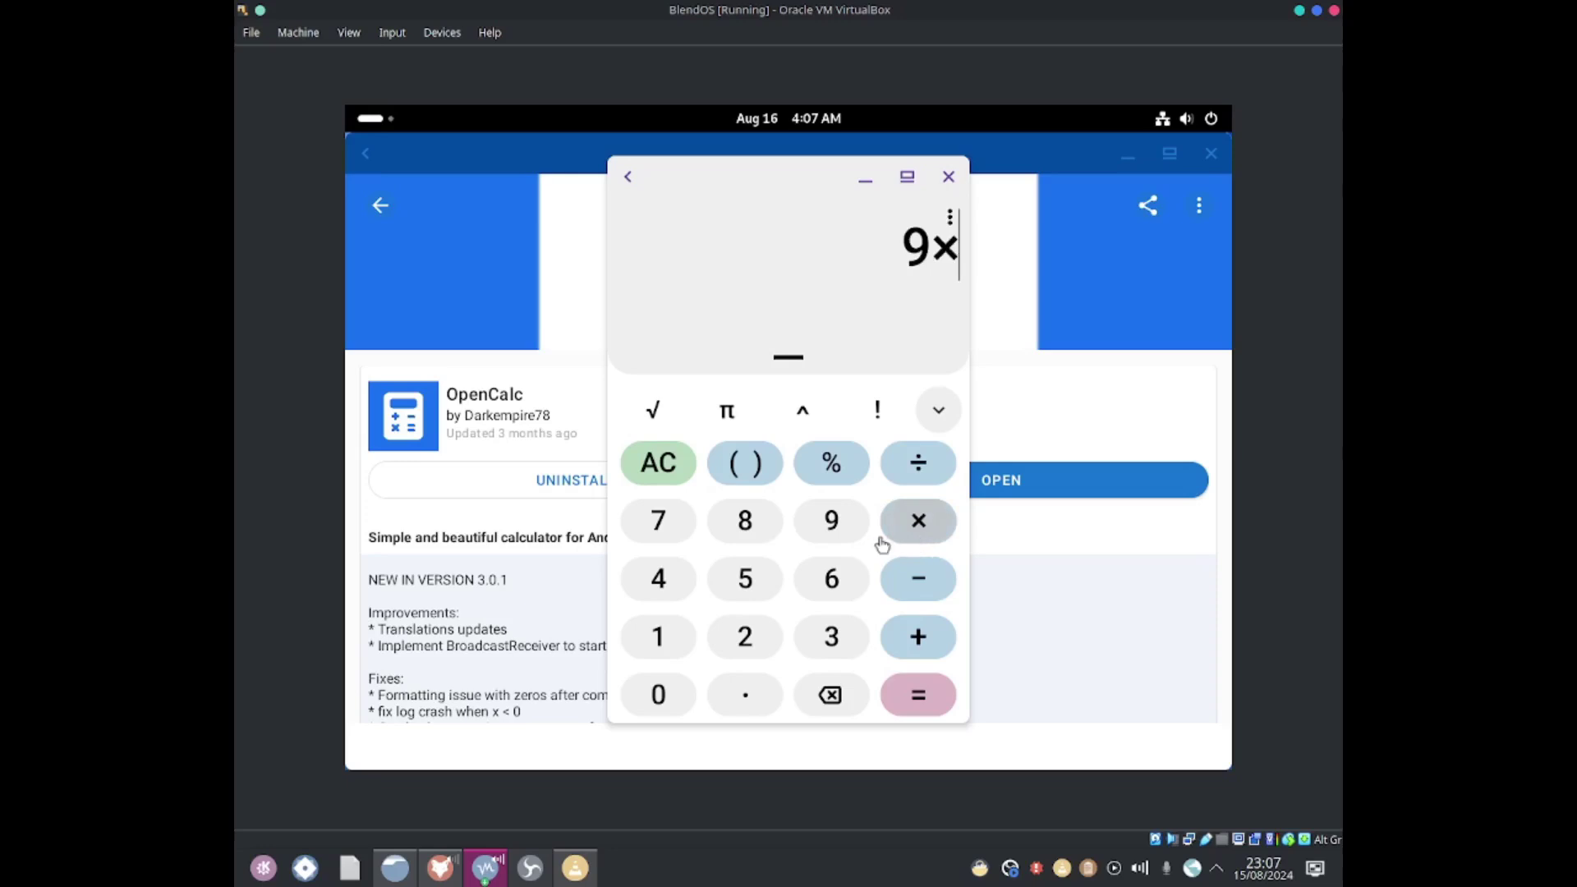
pyautogui.click(831, 524)
pyautogui.click(921, 636)
pyautogui.click(847, 584)
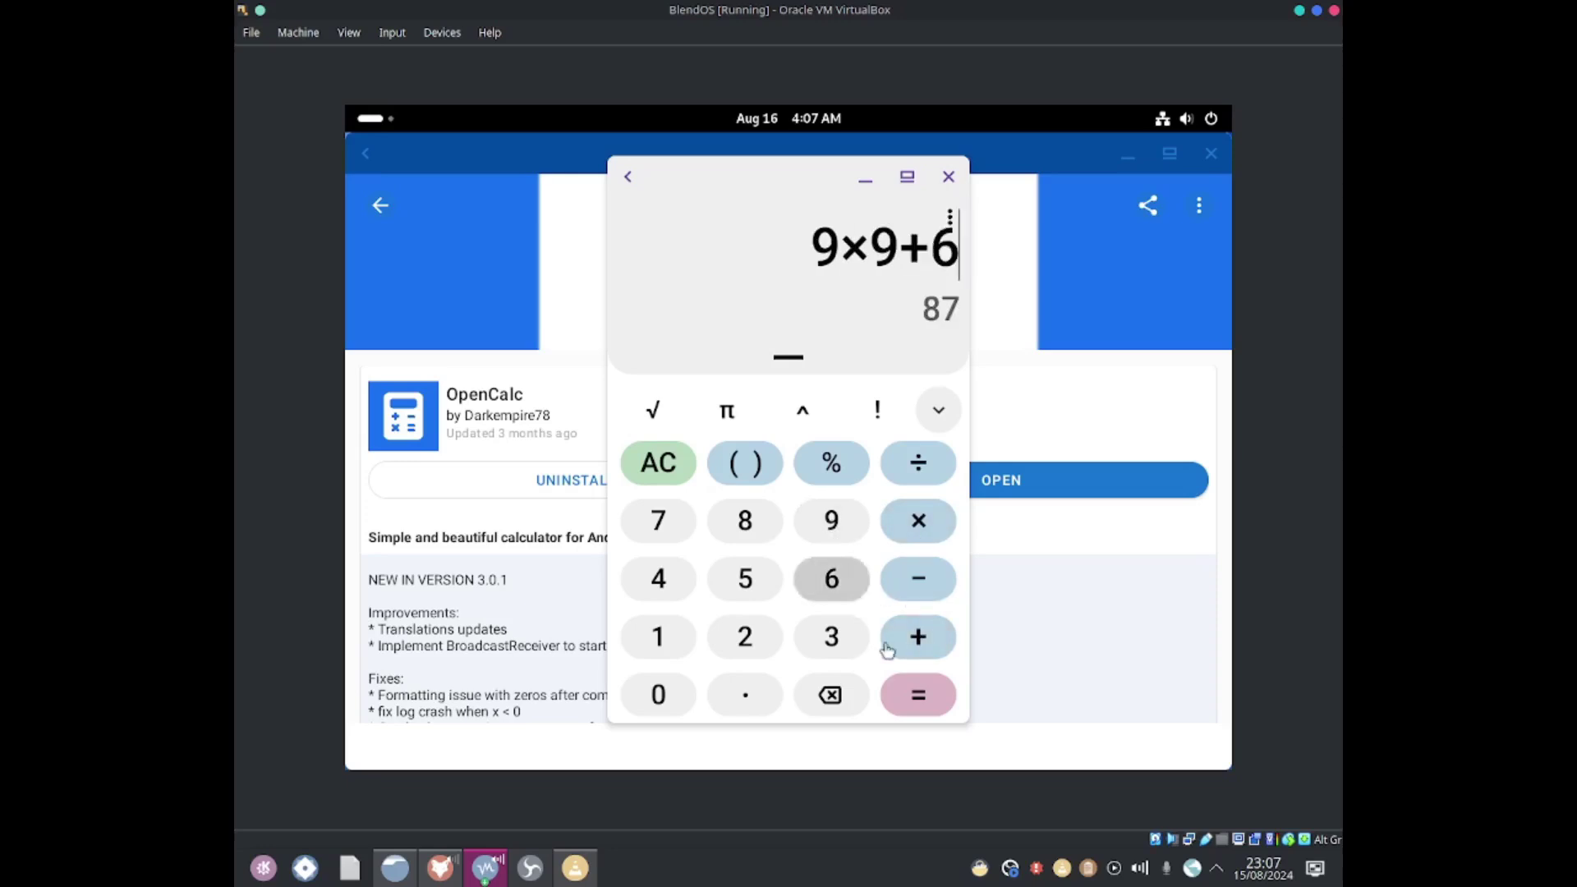
pyautogui.click(916, 695)
pyautogui.click(834, 639)
pyautogui.click(913, 526)
pyautogui.click(831, 634)
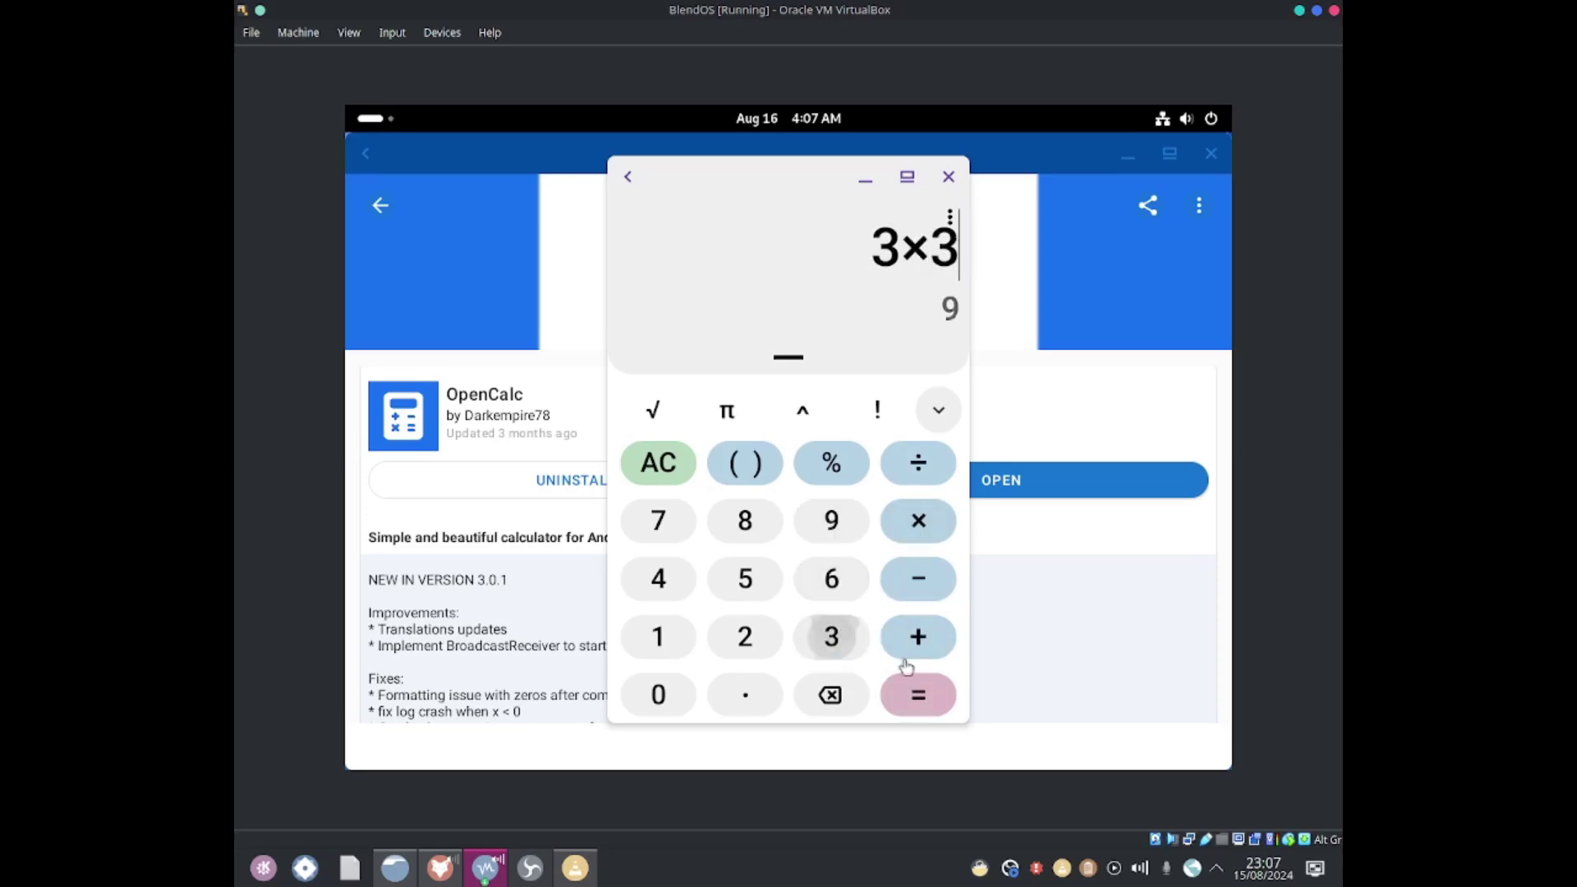
pyautogui.click(918, 694)
# View OpenCalc's About information, then close the calculator
pyautogui.click(950, 217)
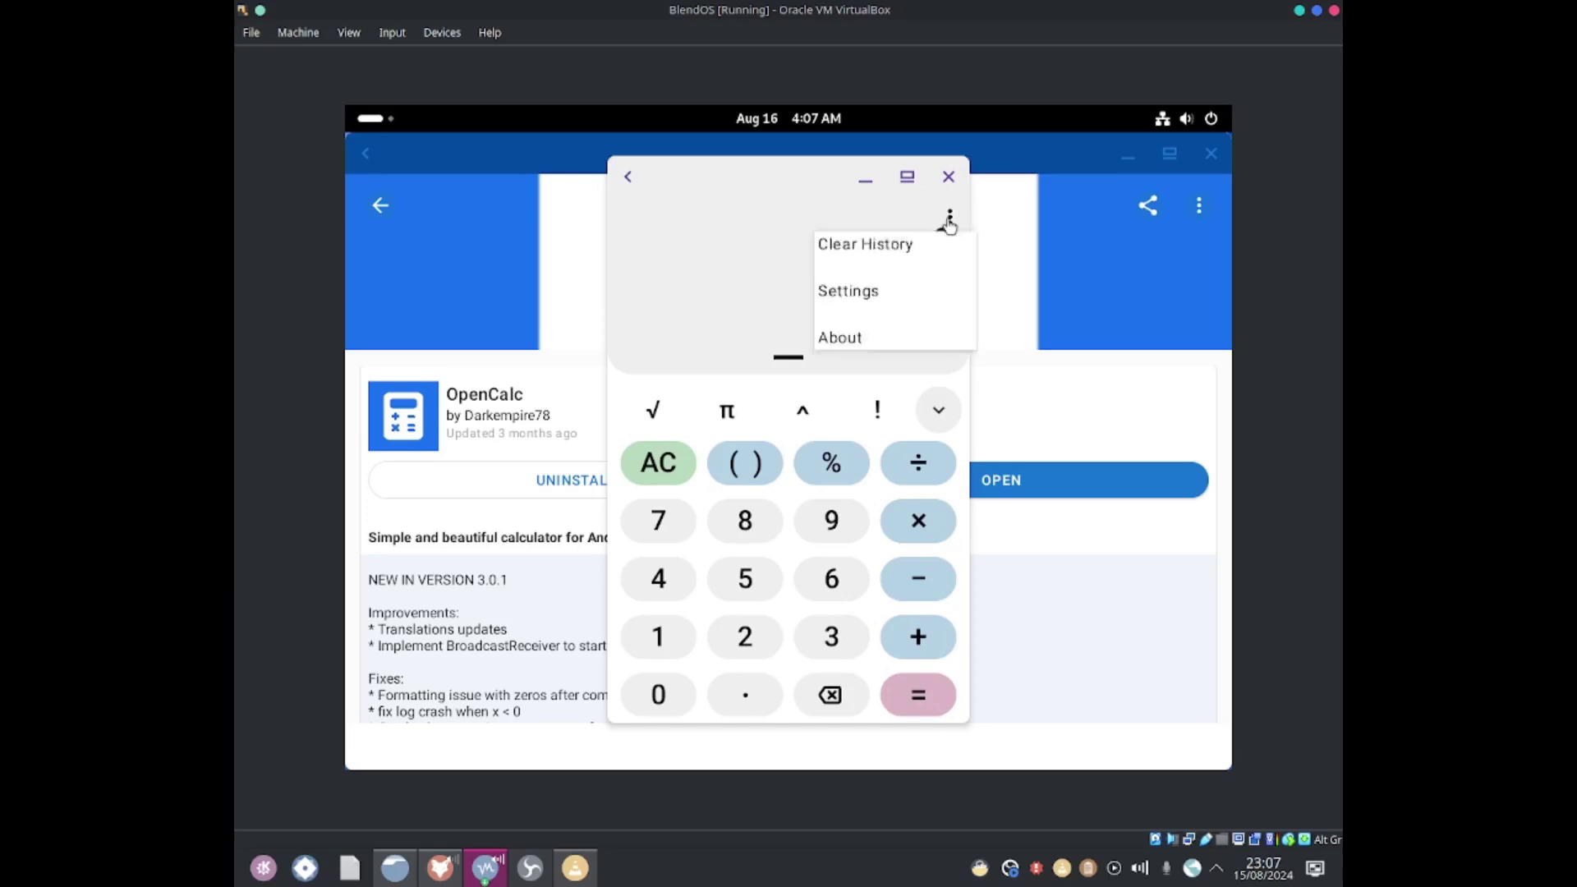
pyautogui.click(914, 364)
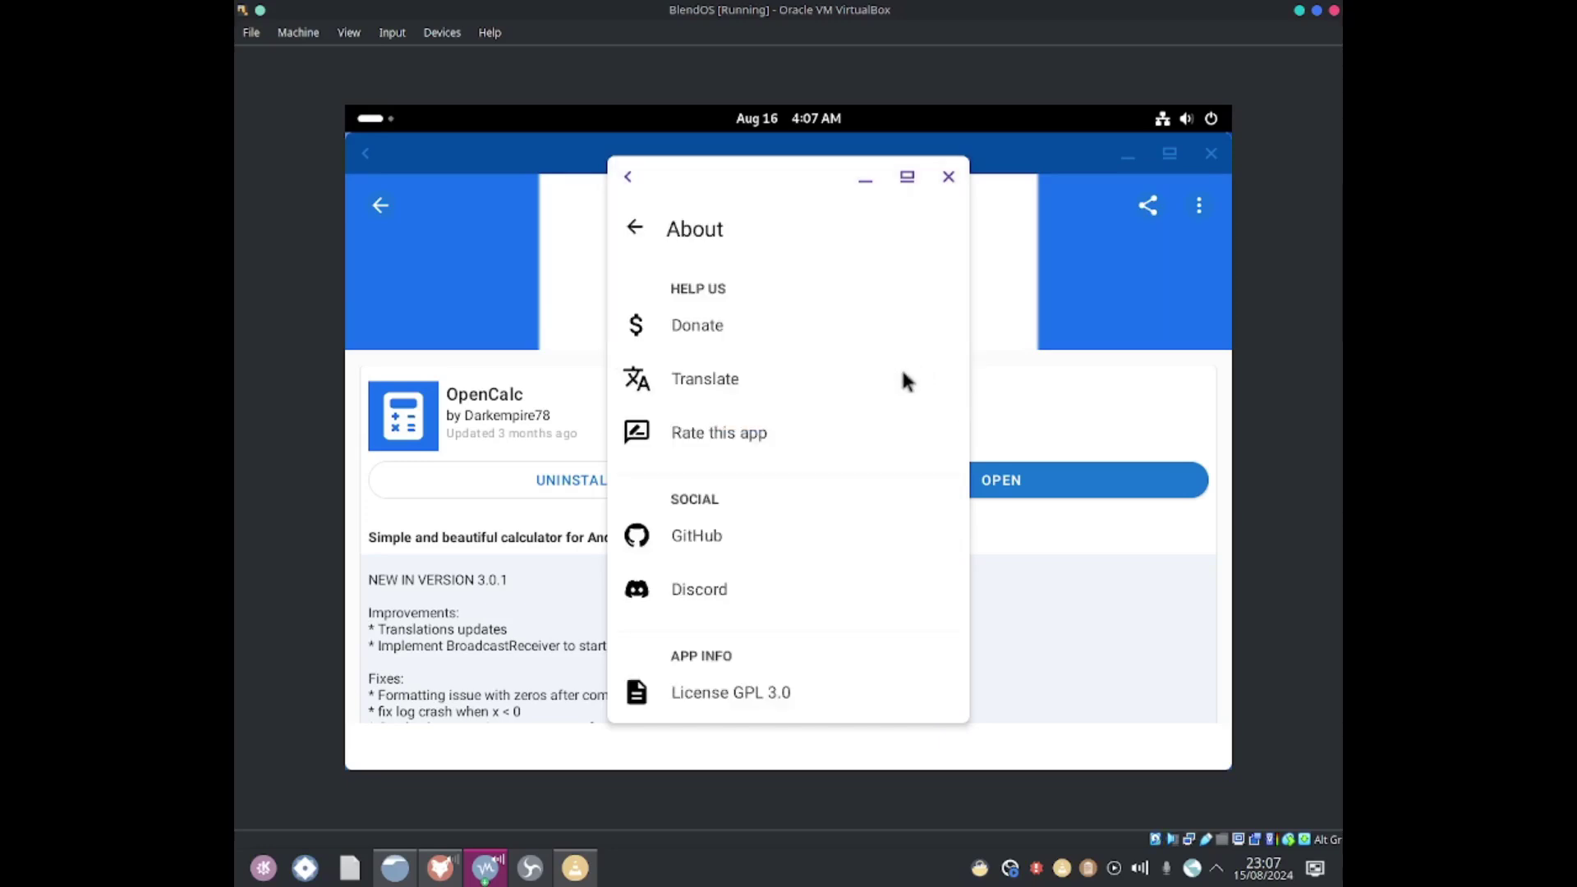
pyautogui.click(637, 229)
pyautogui.click(950, 176)
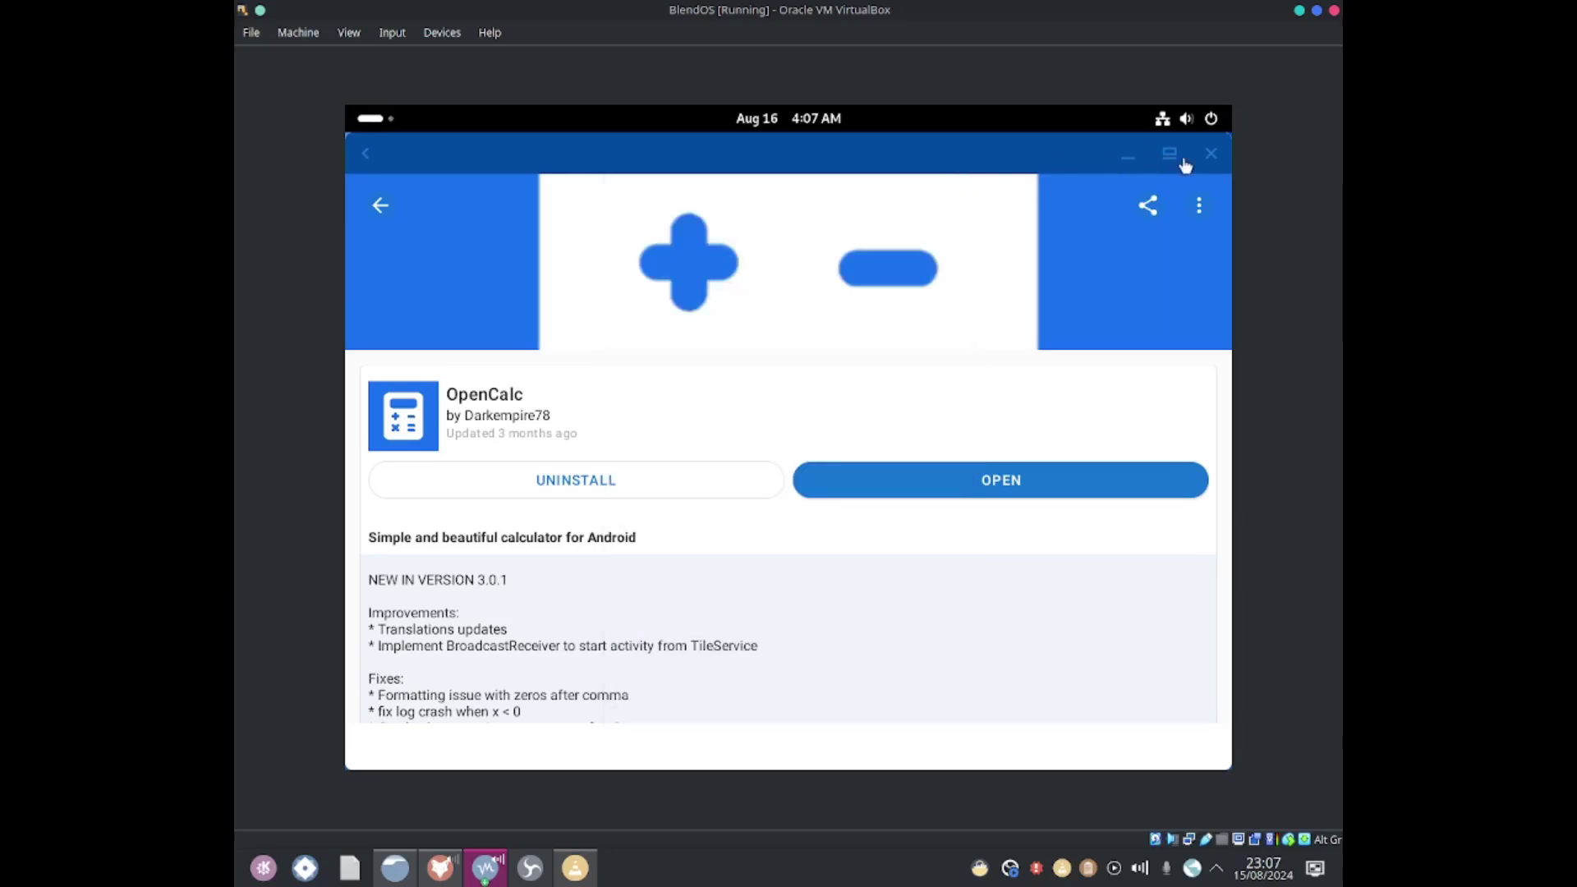
pyautogui.click(1210, 156)
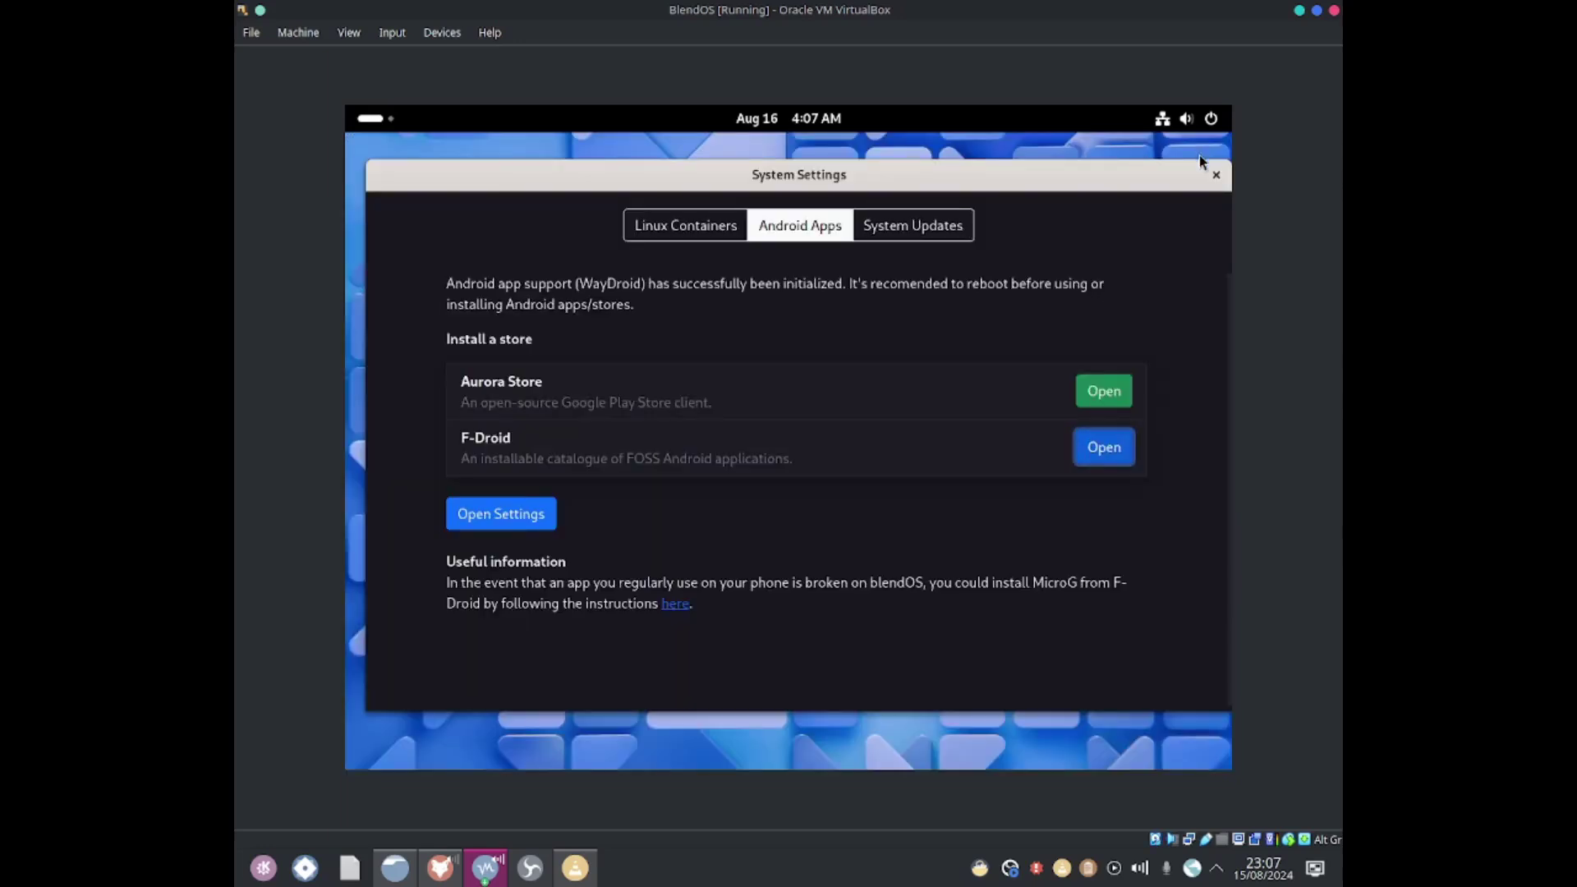